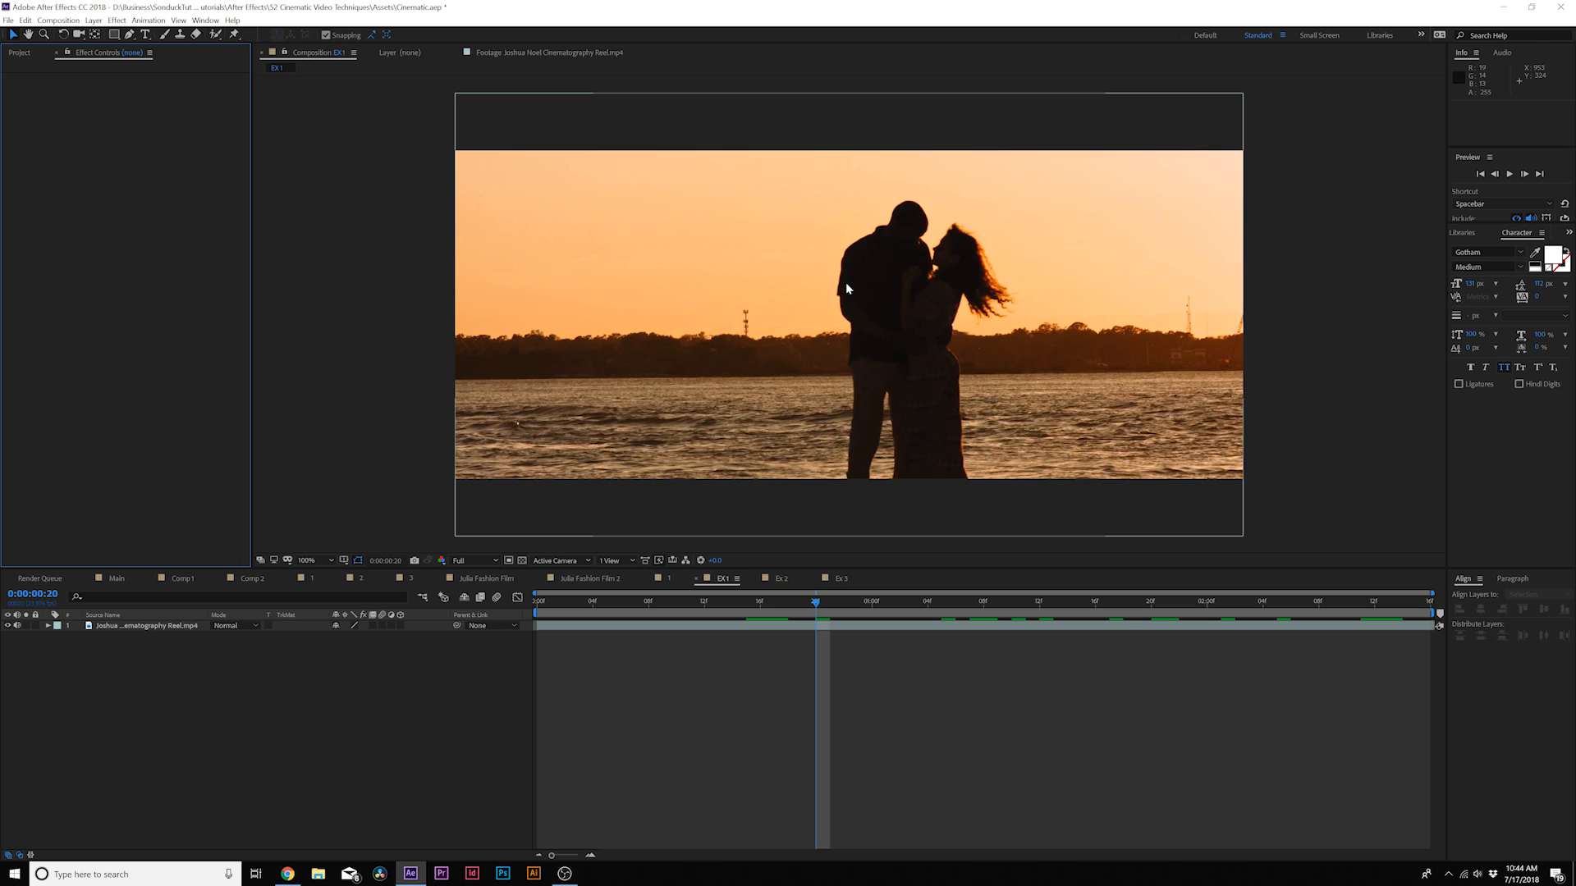
Look through the Ex 2 and Ex 3 example compositions and return to EX1.
click(782, 579)
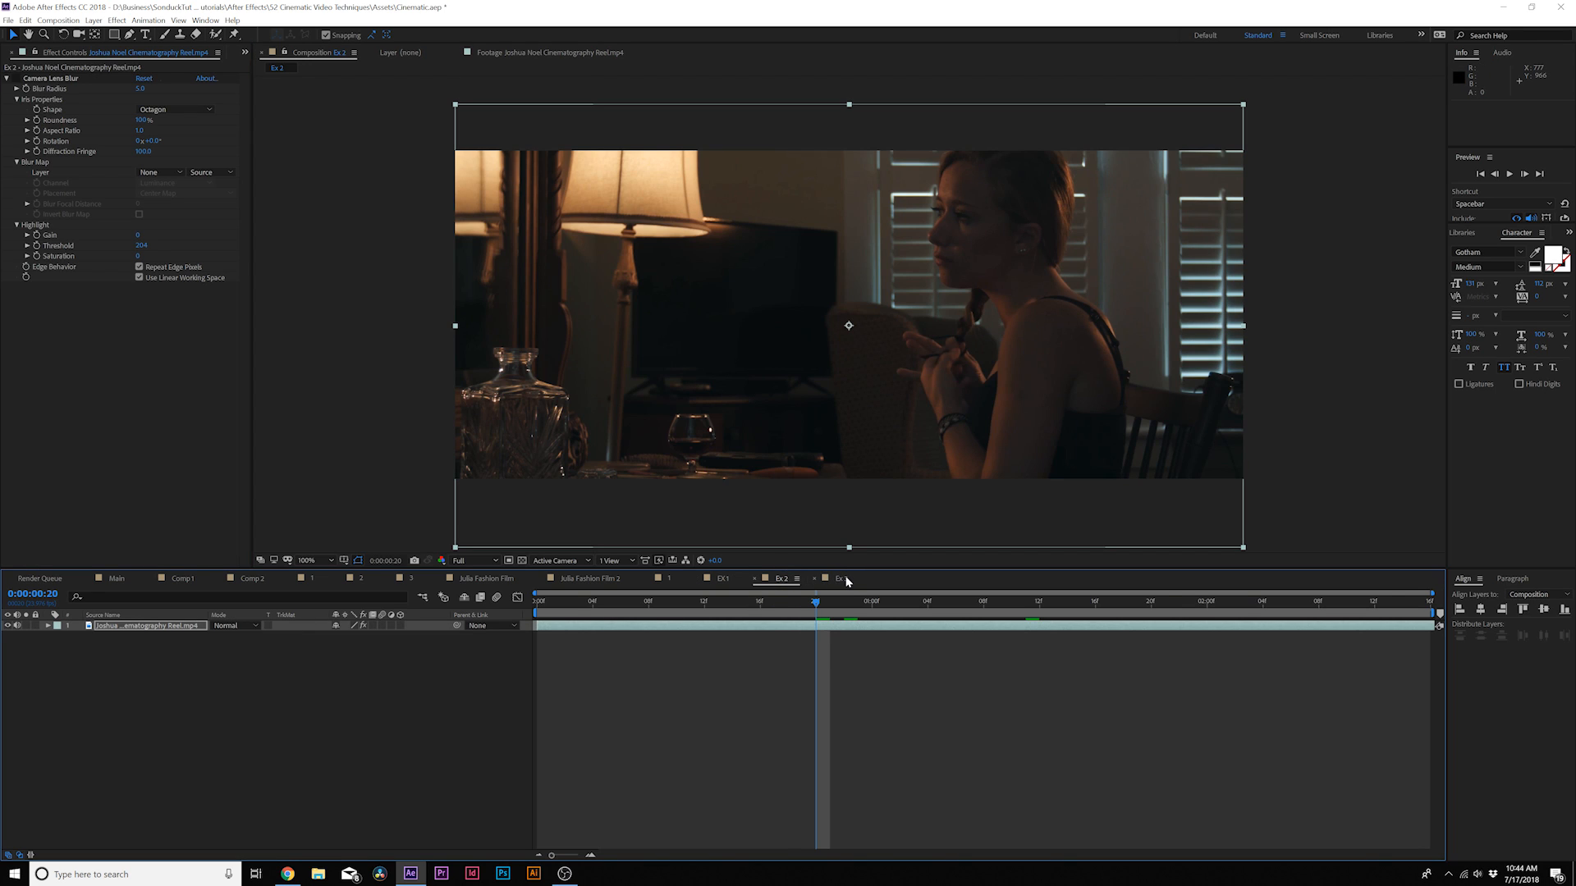
click(842, 579)
drag(818, 602, 976, 603)
click(723, 578)
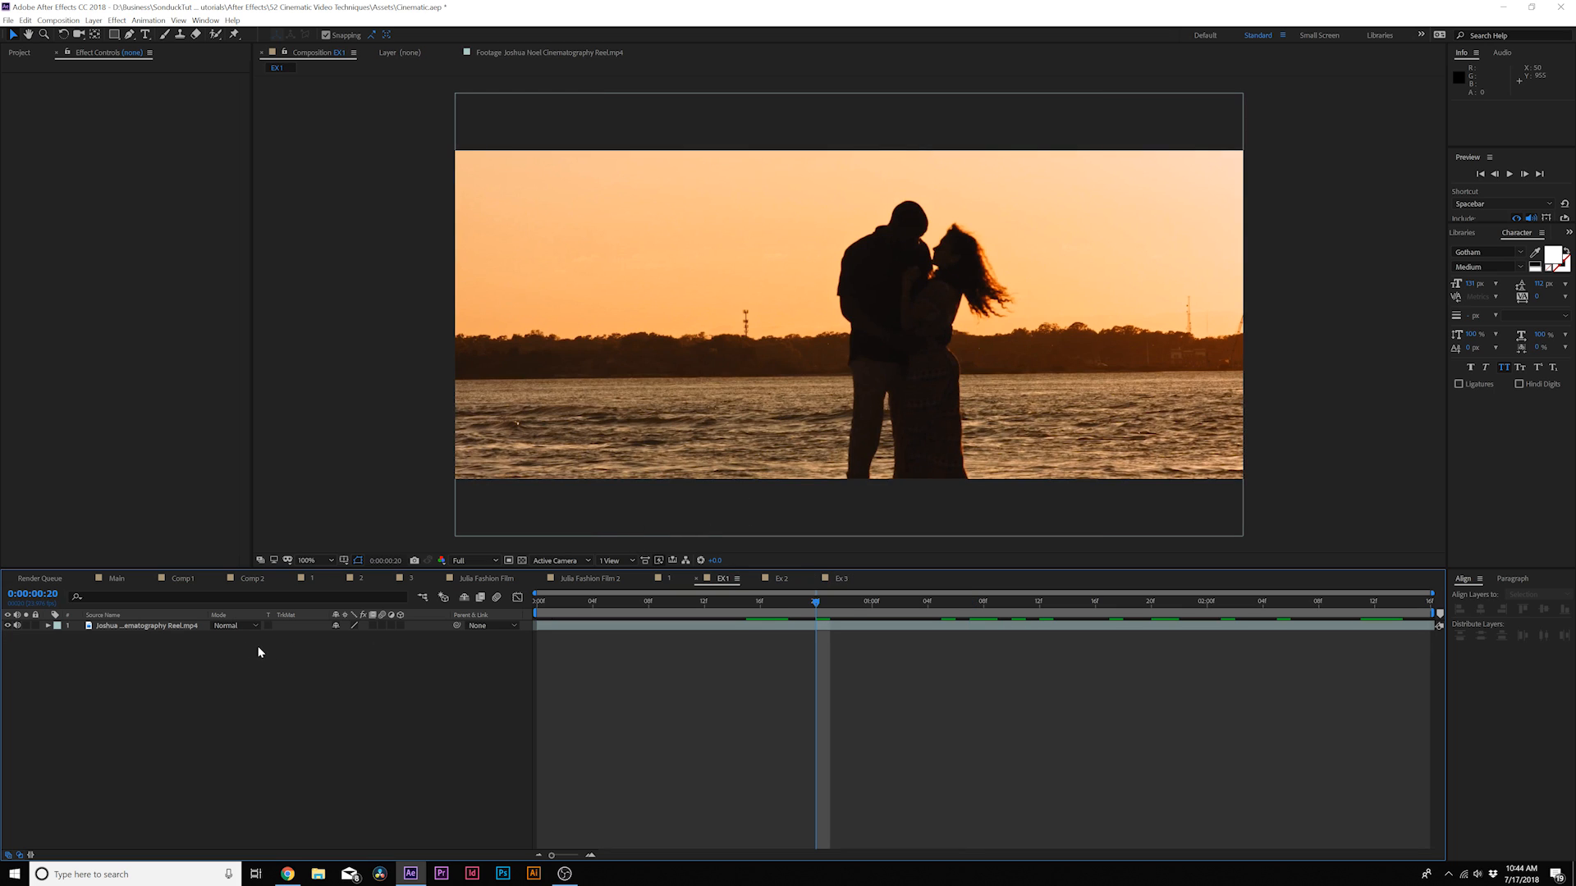
Apply the Camera Lens Blur effect to the footage layer of the sunset couple in EX1.
click(151, 627)
click(116, 19)
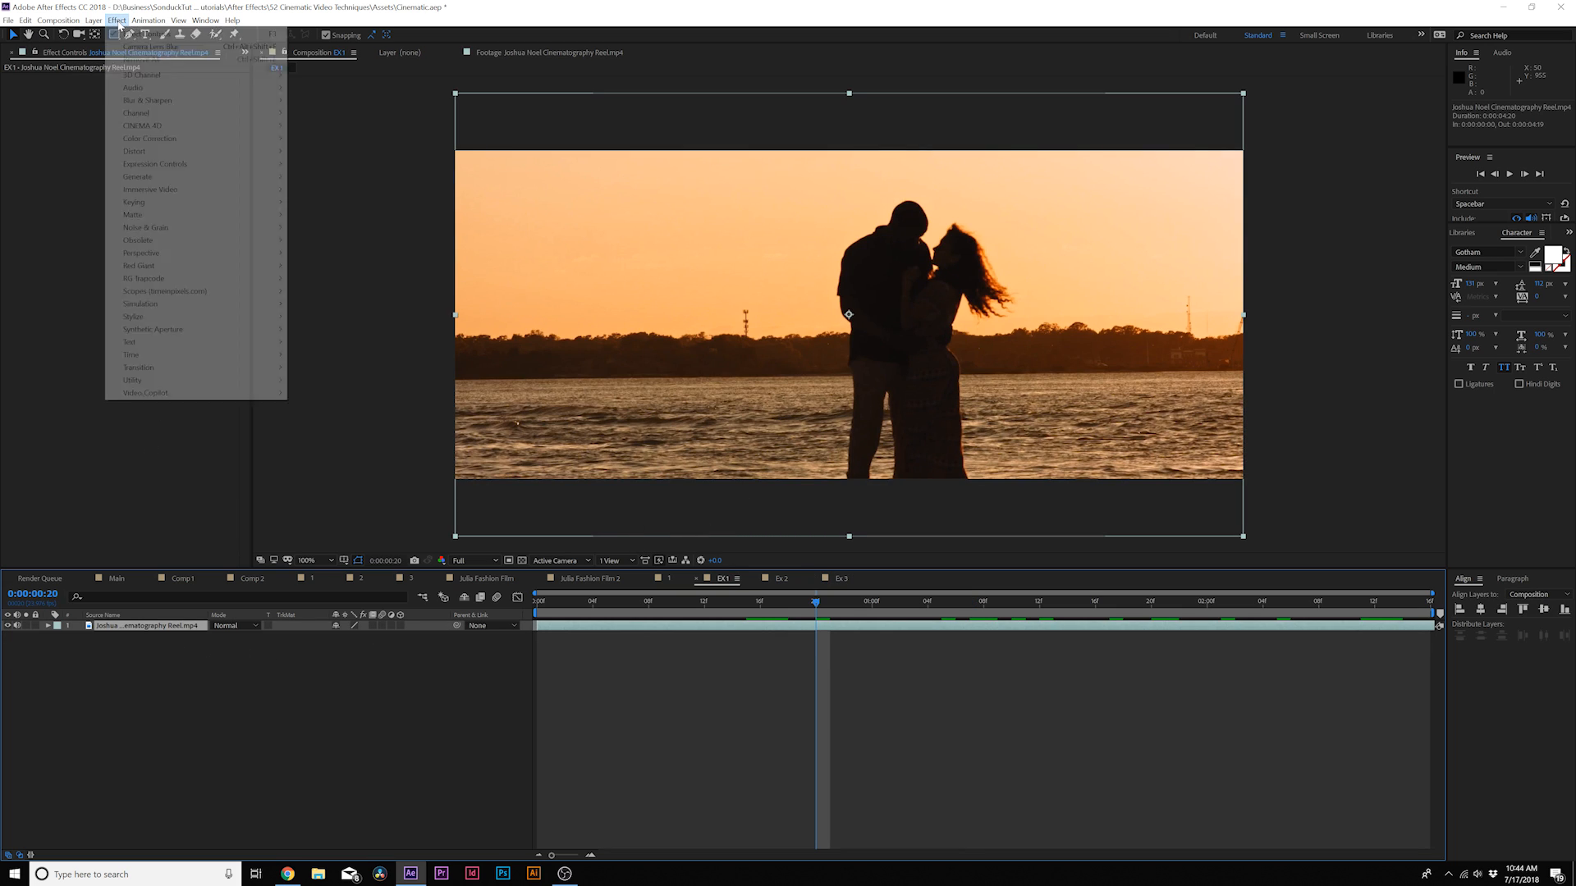
mouse_move(164, 100)
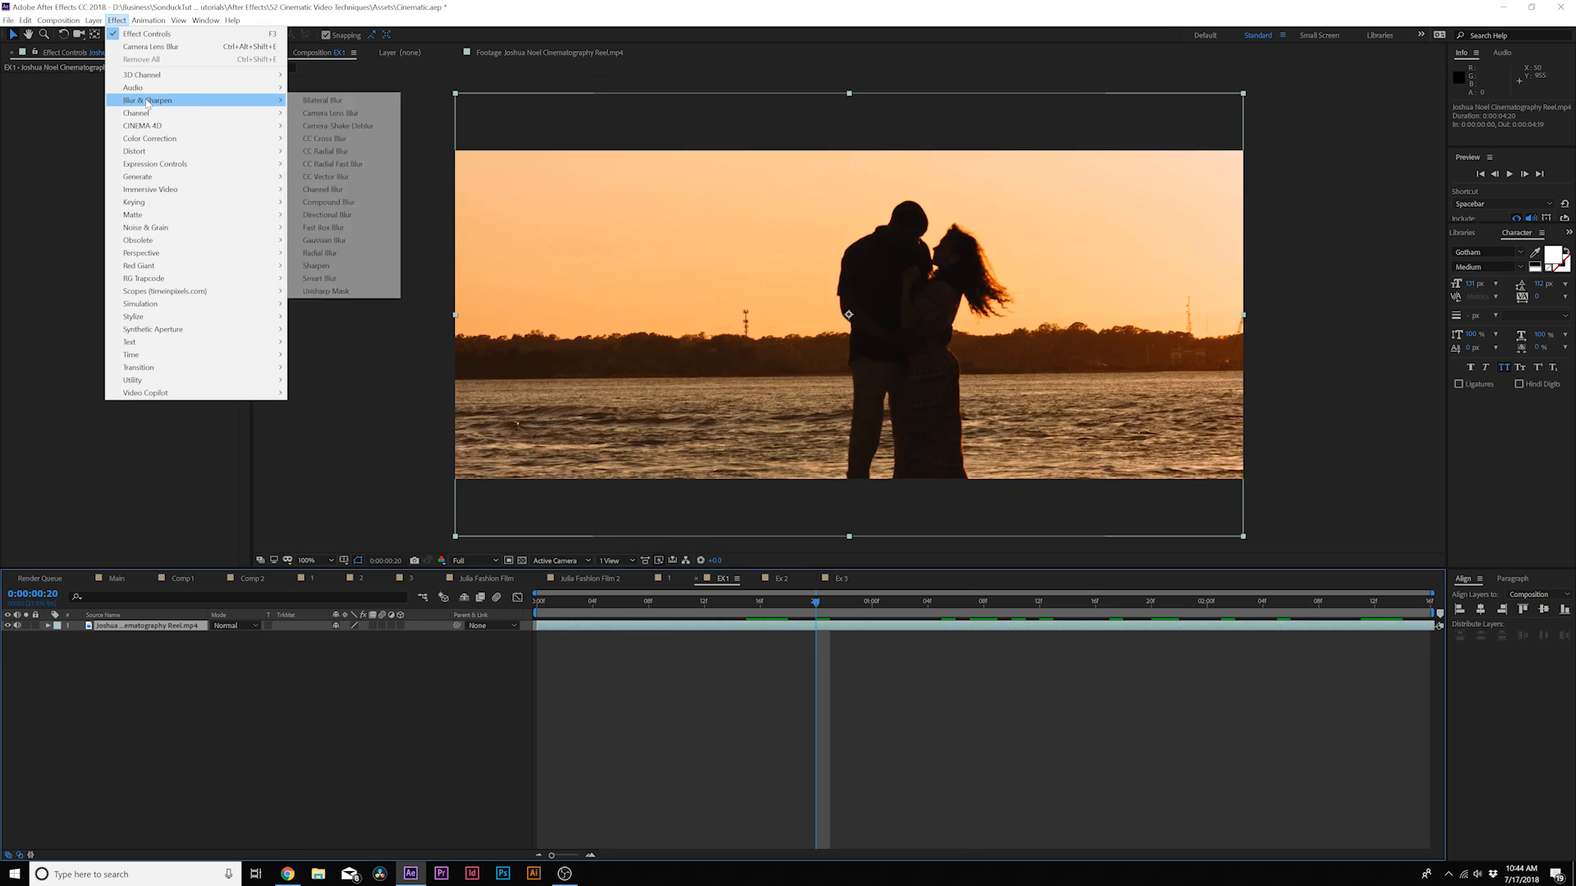
click(336, 113)
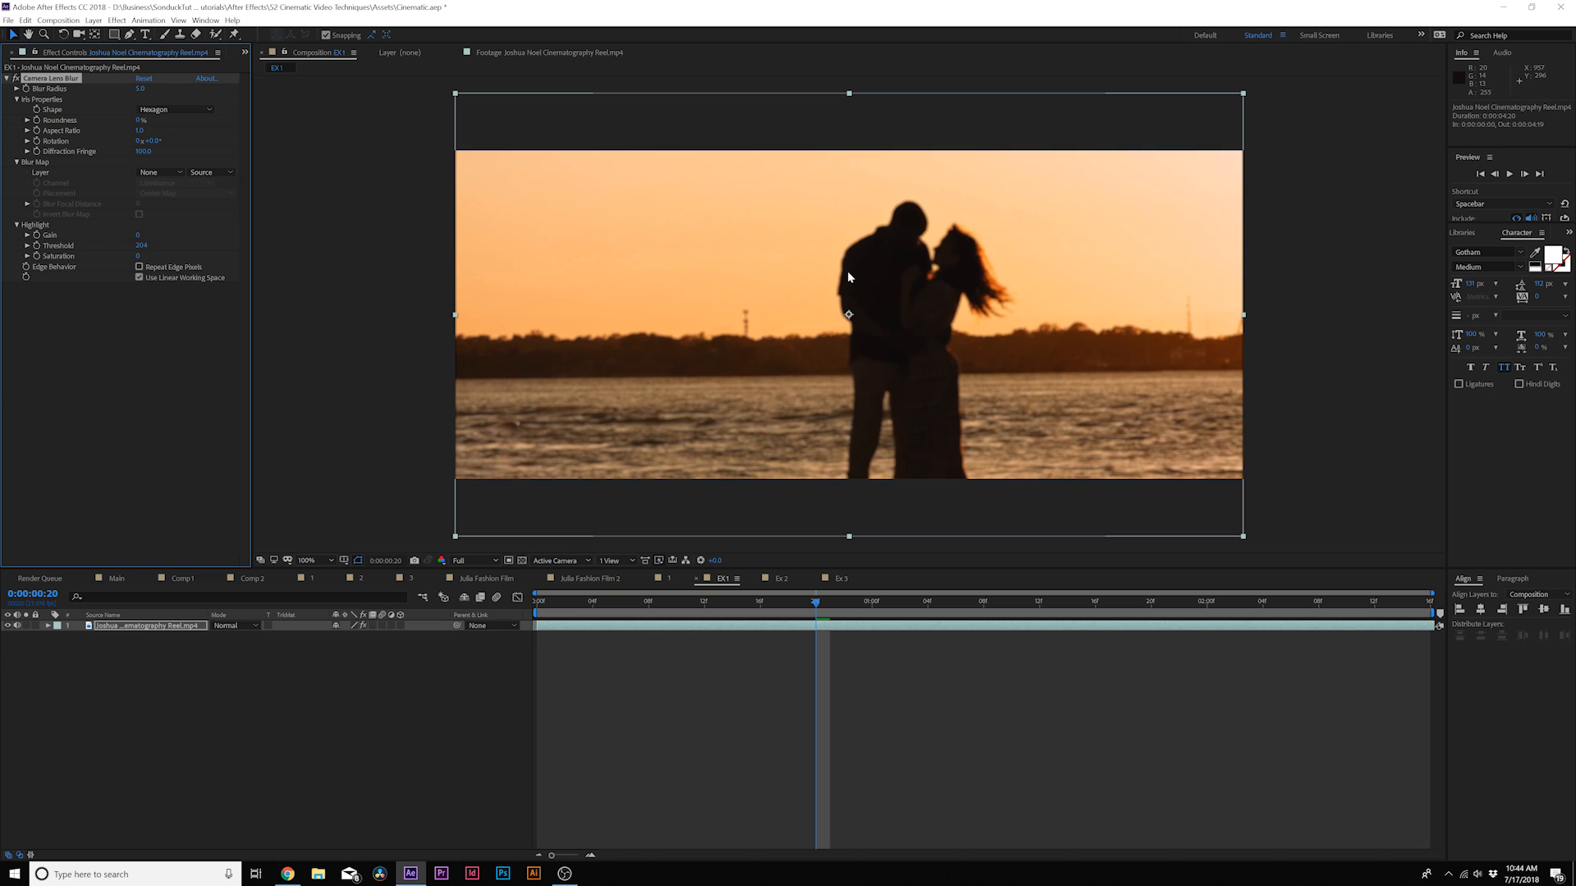
Set the Camera Lens Blur radius to 4.0 and enable Repeat Edge Pixels.
click(139, 90)
click(145, 436)
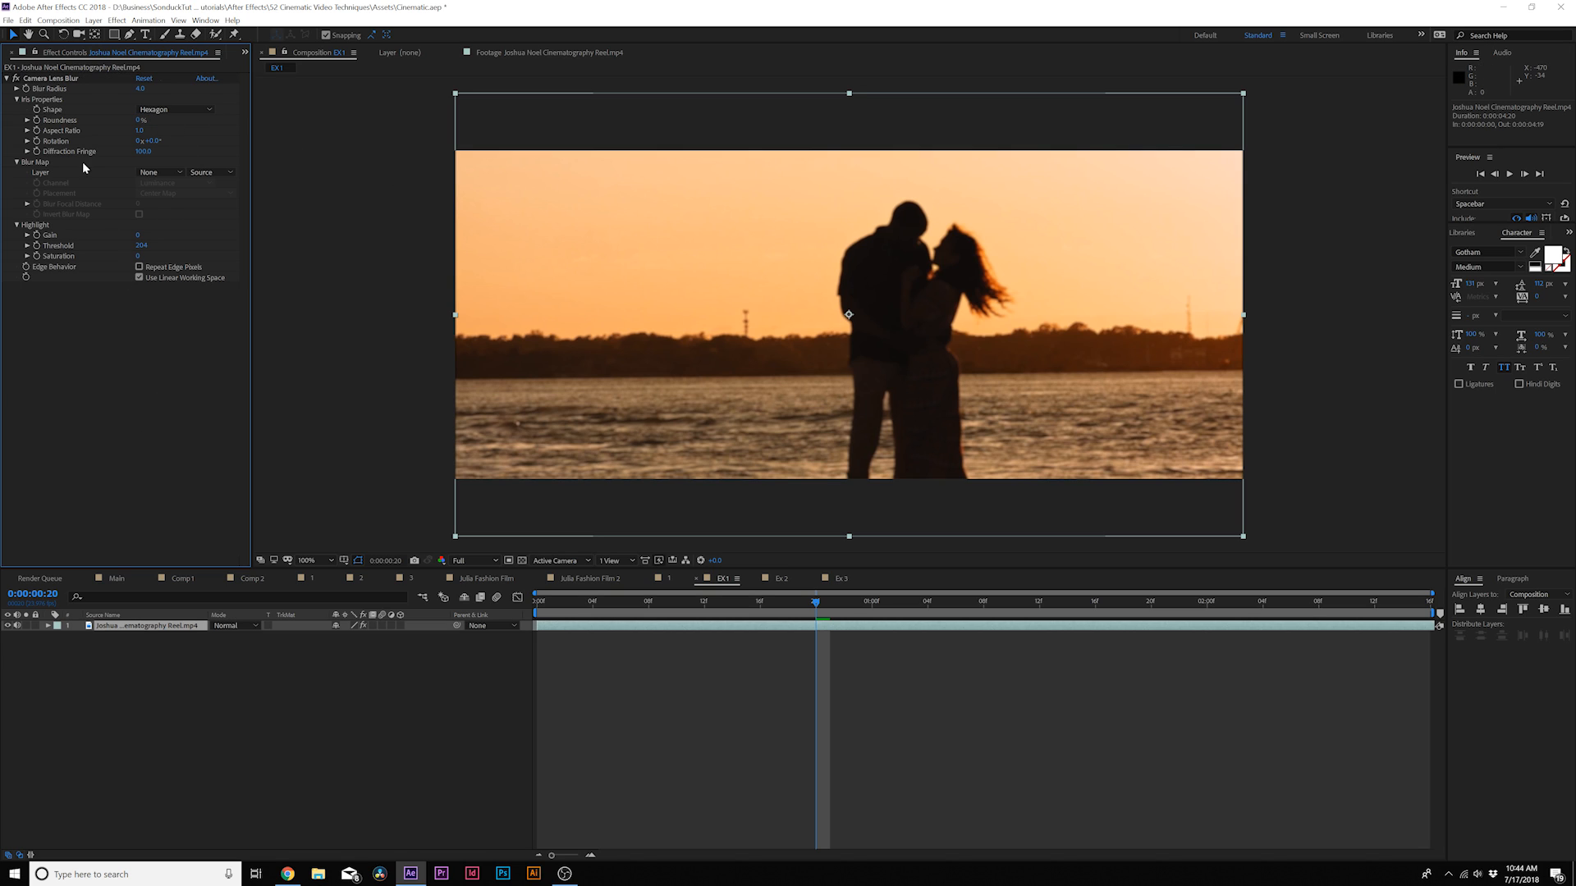
click(51, 78)
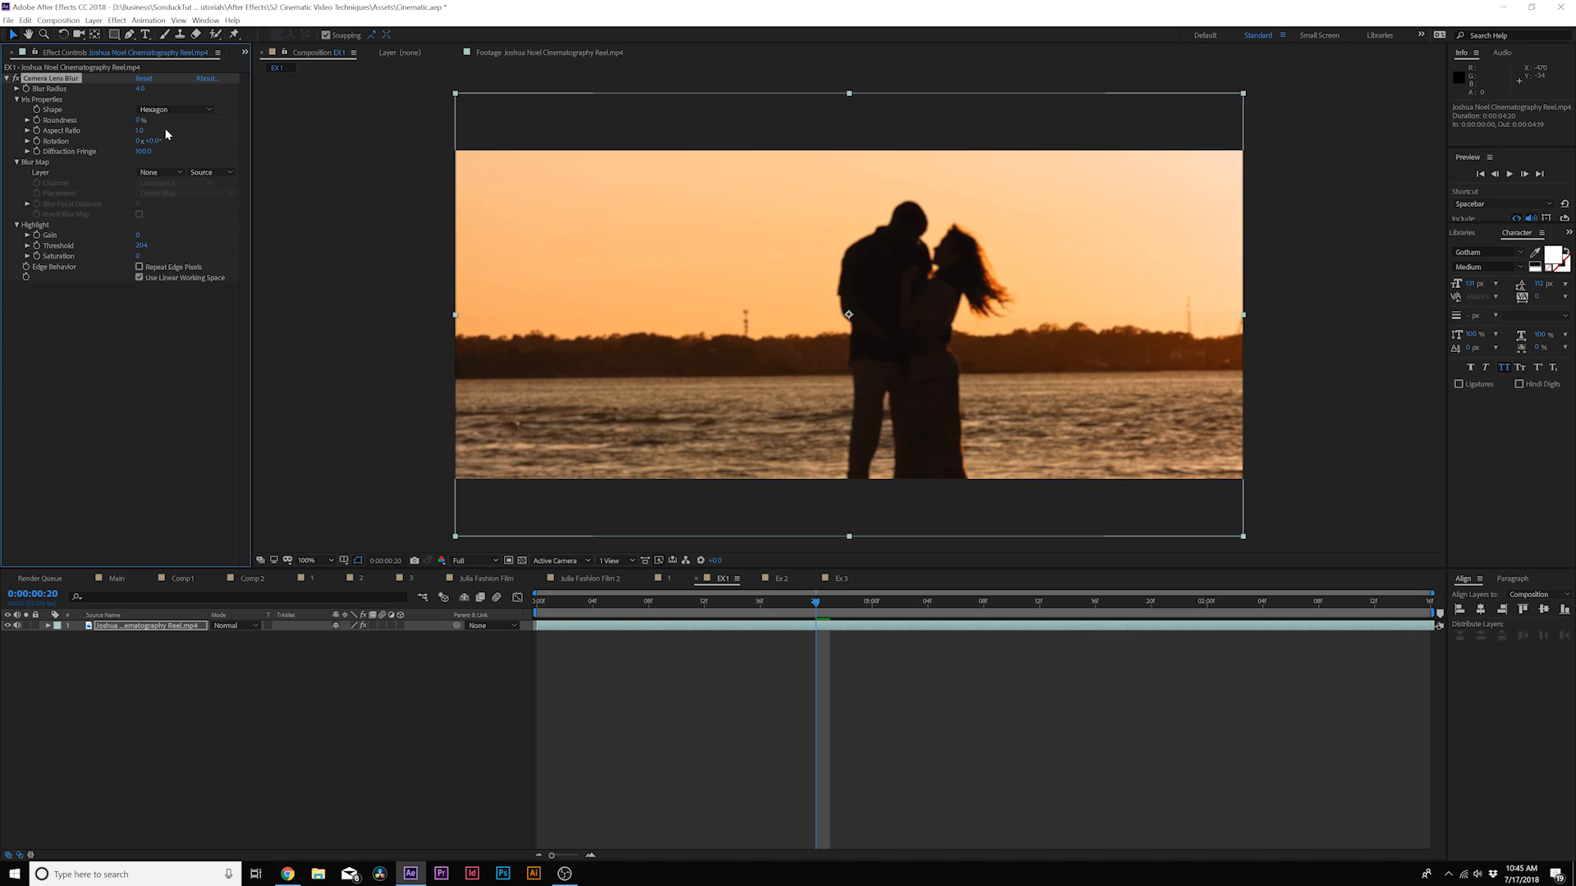
click(140, 268)
Duplicate the blurred footage layer and remove Camera Lens Blur from the upper copy.
click(165, 627)
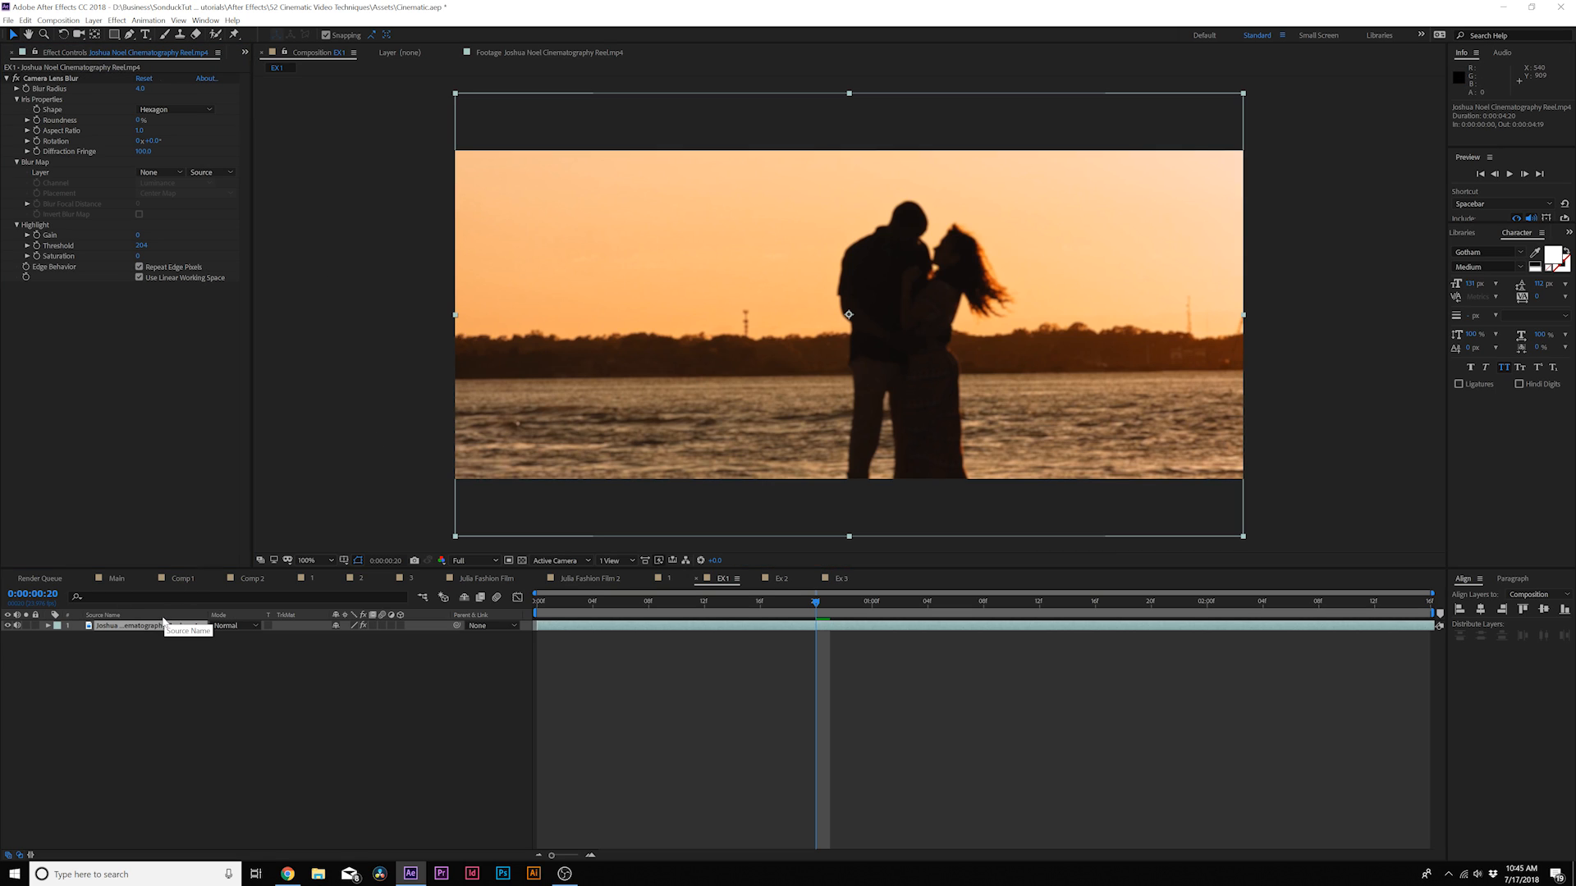
key(ctrl+d)
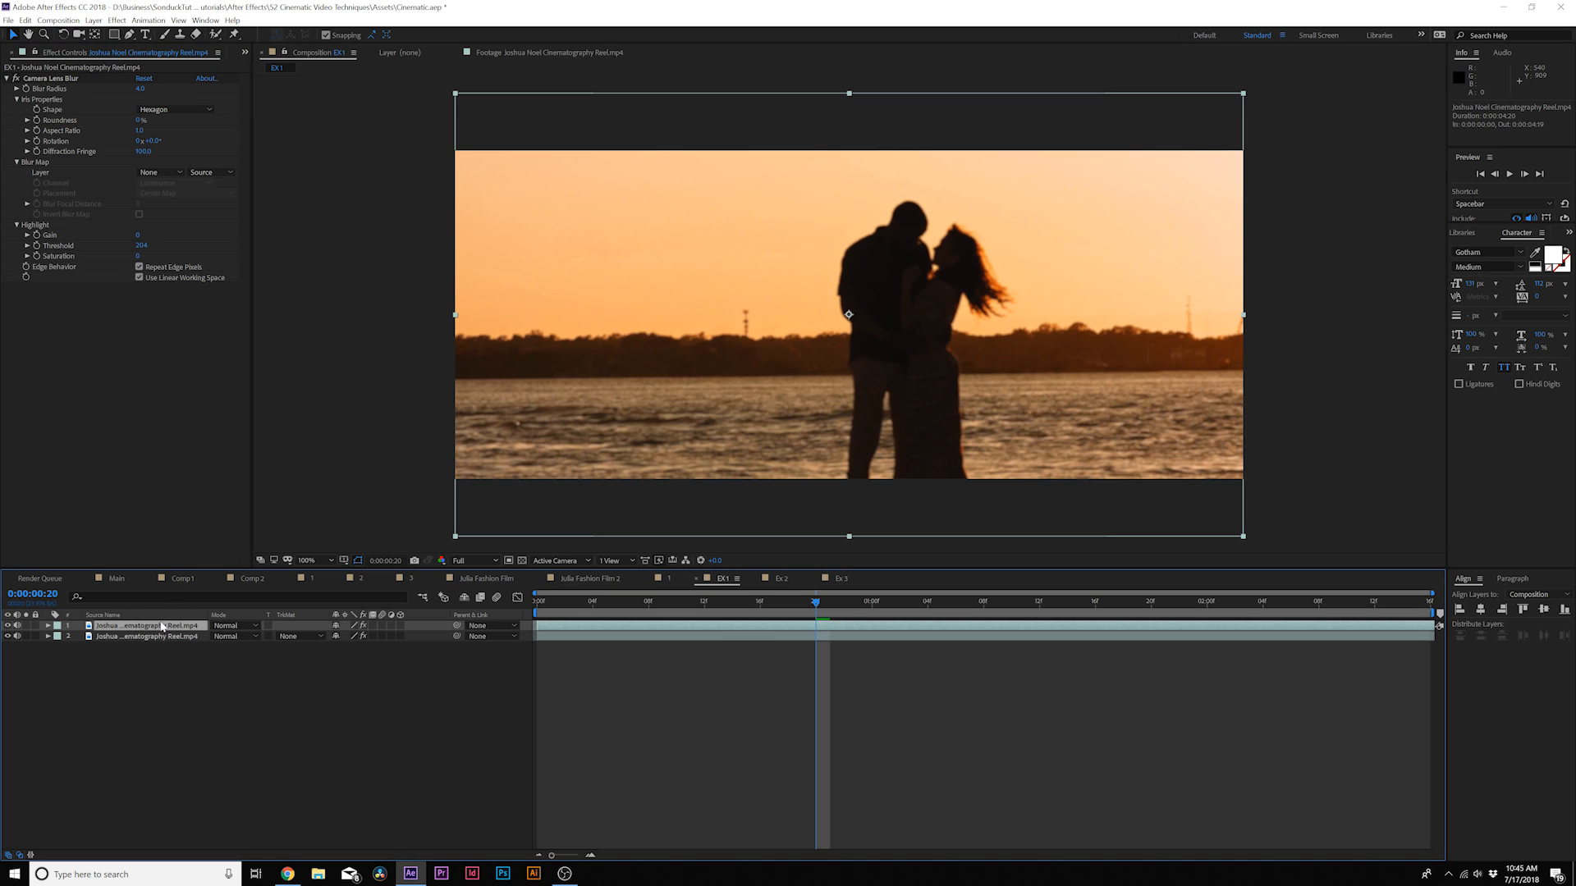
click(62, 80)
key(Delete)
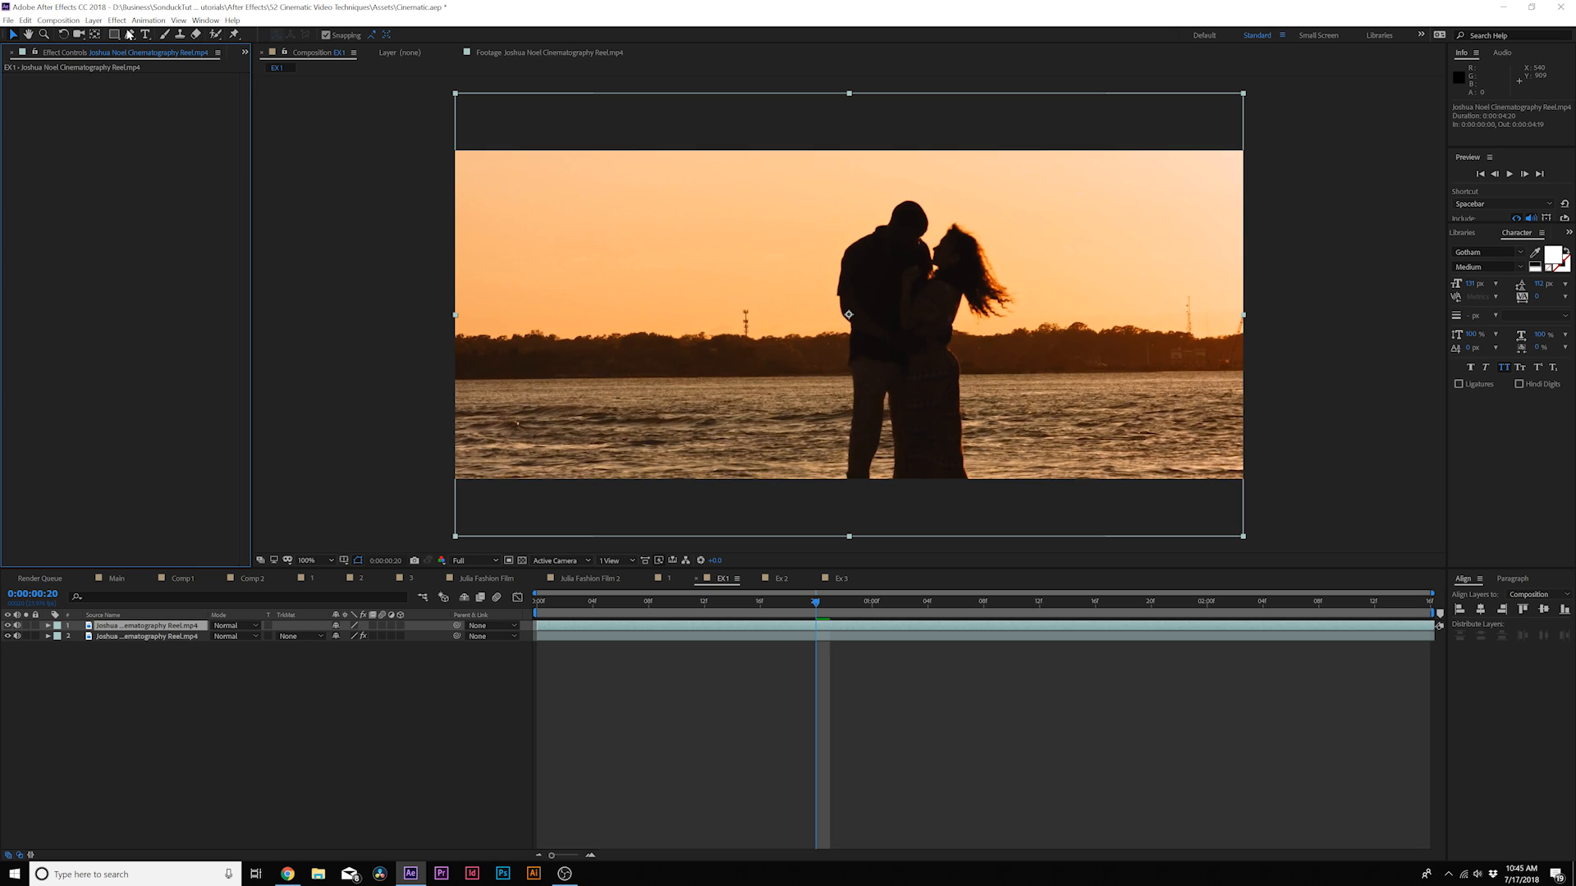
Draw a closed nine-point mask loosely around the couple on the upper footage layer with the Pen tool.
click(129, 35)
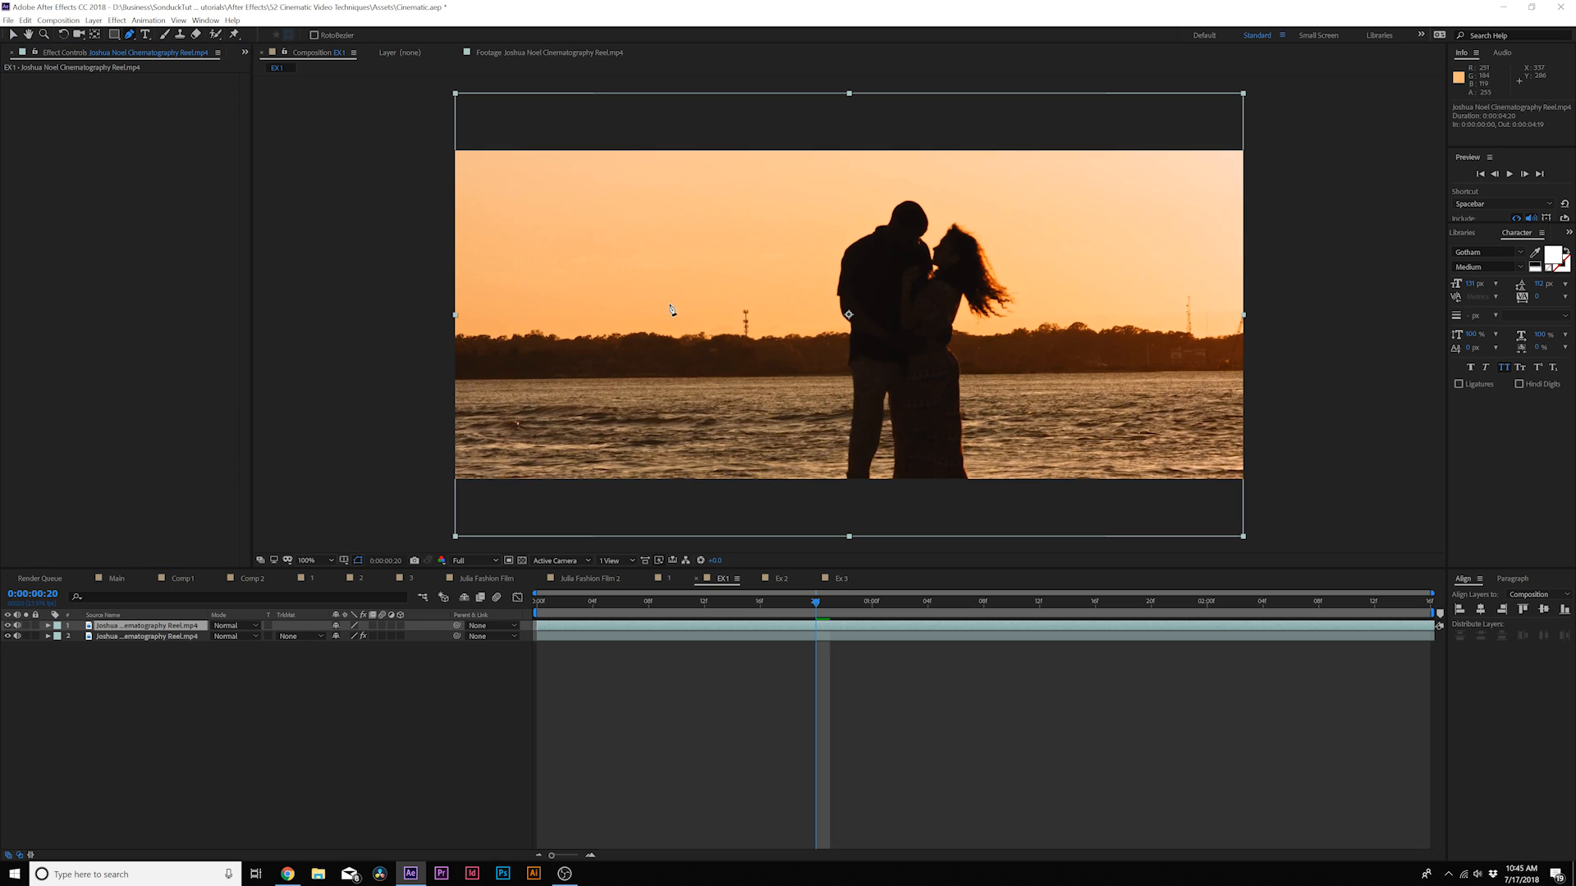
click(773, 506)
click(764, 398)
click(755, 313)
click(800, 228)
click(877, 191)
click(952, 176)
click(1010, 224)
click(1047, 398)
click(1033, 507)
click(773, 507)
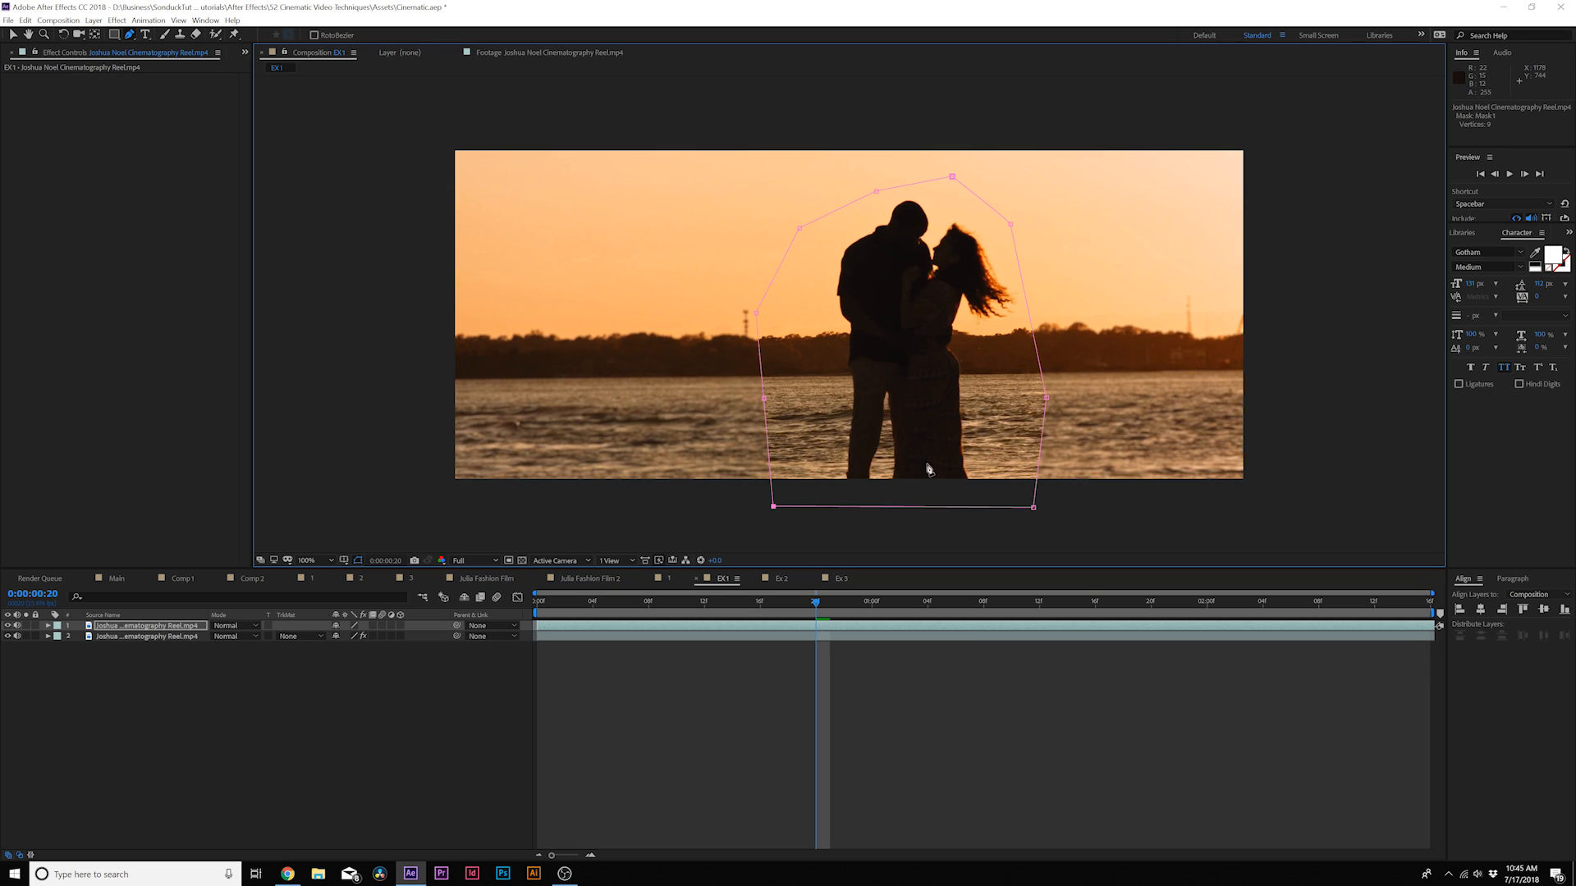
key(ctrl+shift+a)
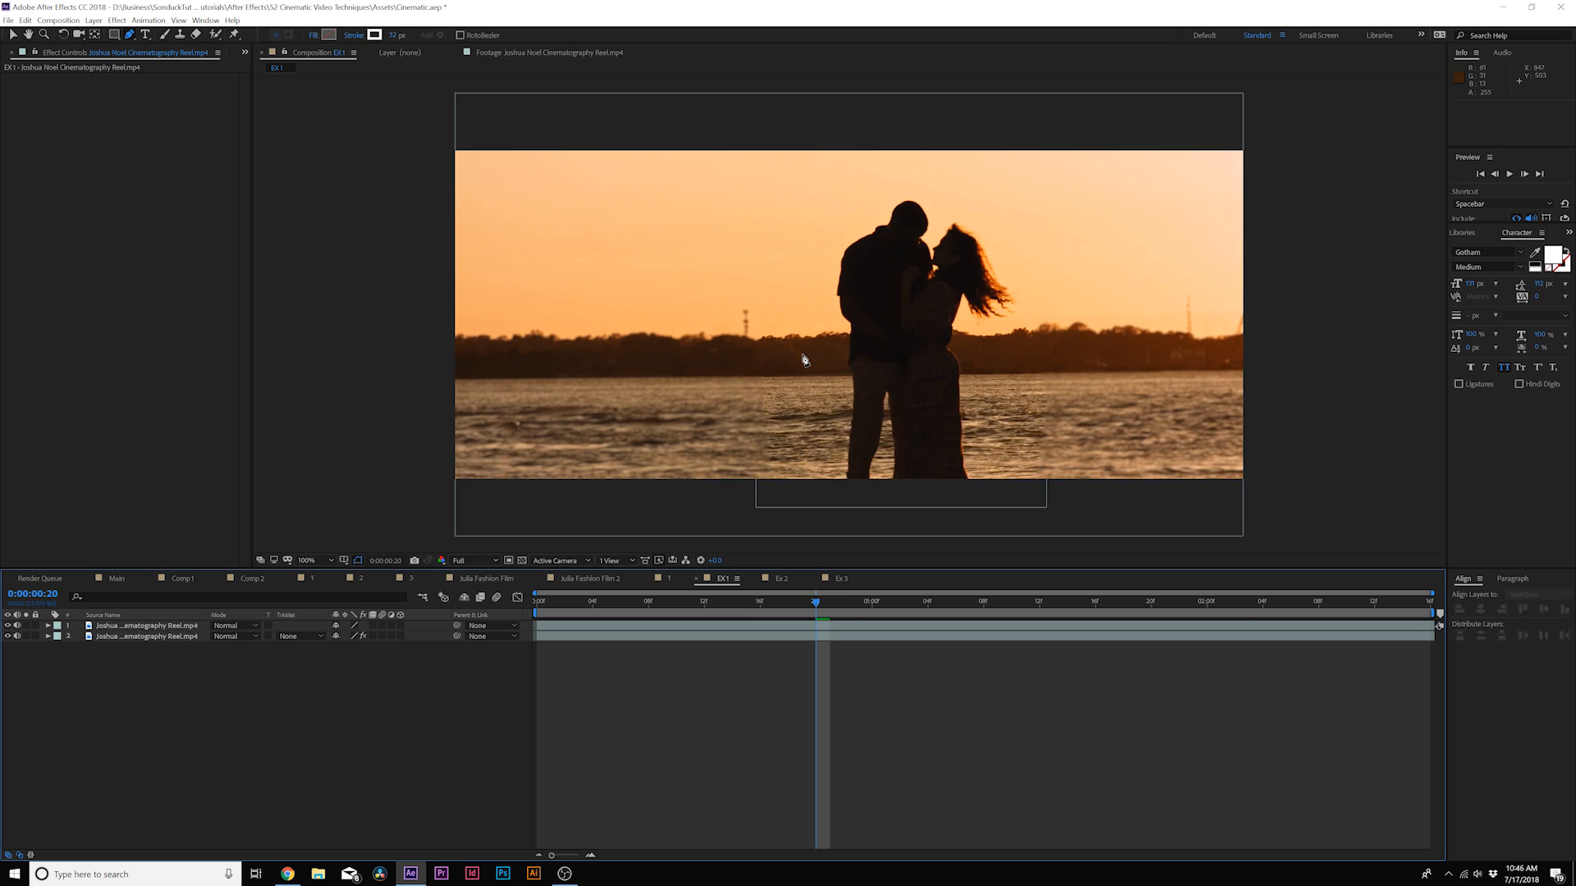
Increase the Mask Feather on the upper footage layer to soften the transition around the couple.
click(144, 625)
key(f)
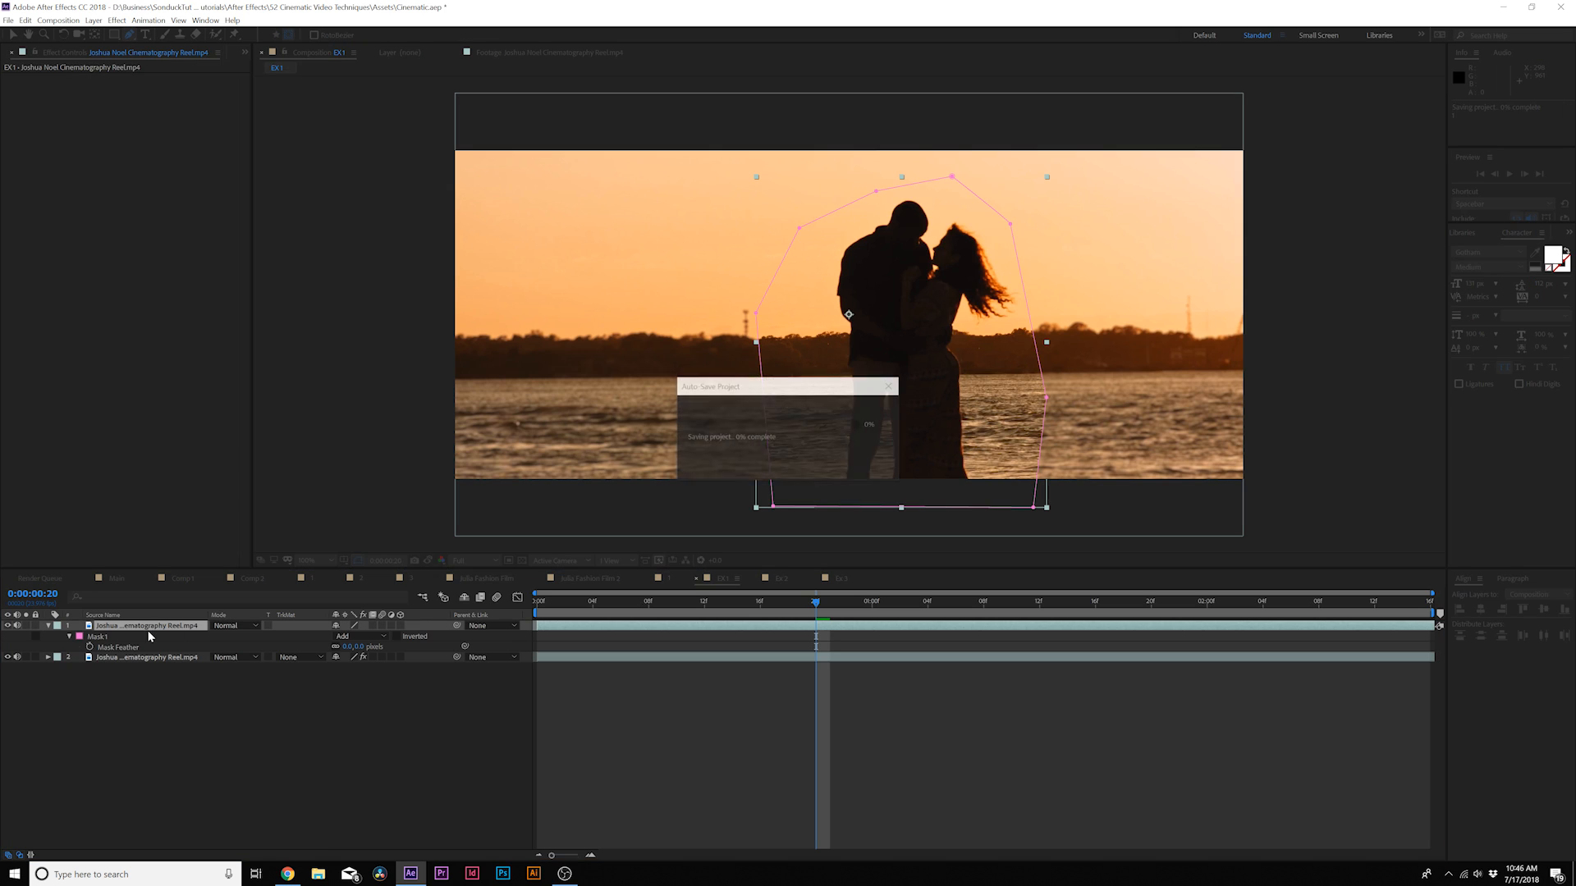
drag(345, 648, 525, 654)
key(v)
click(105, 637)
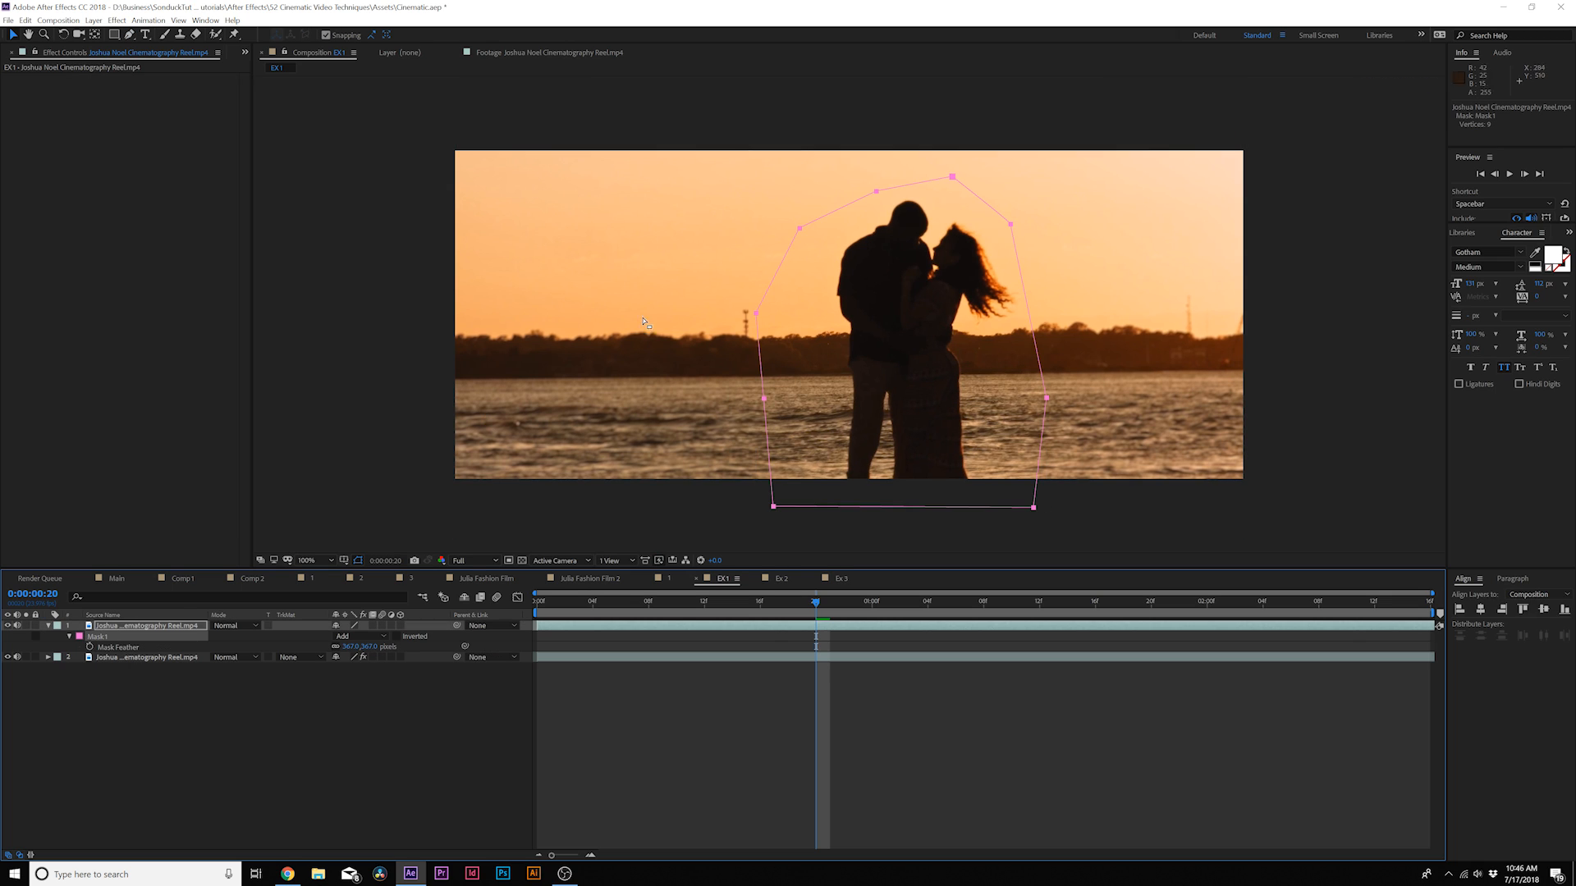
Compare the frame with the lower layer's Camera Lens Blur switched off and back on.
click(126, 656)
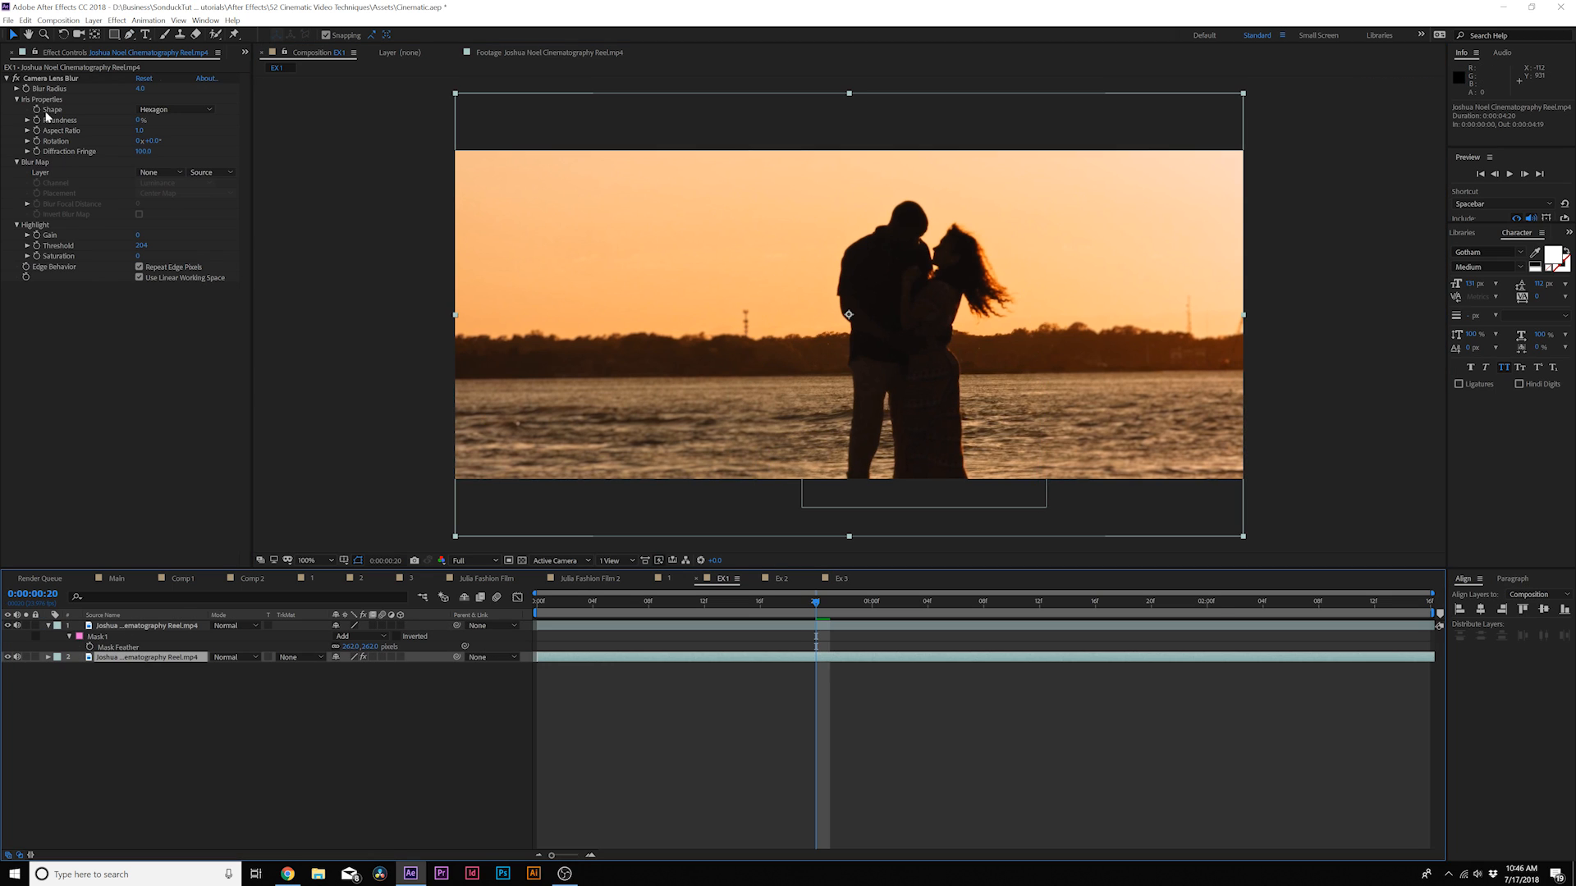
click(17, 79)
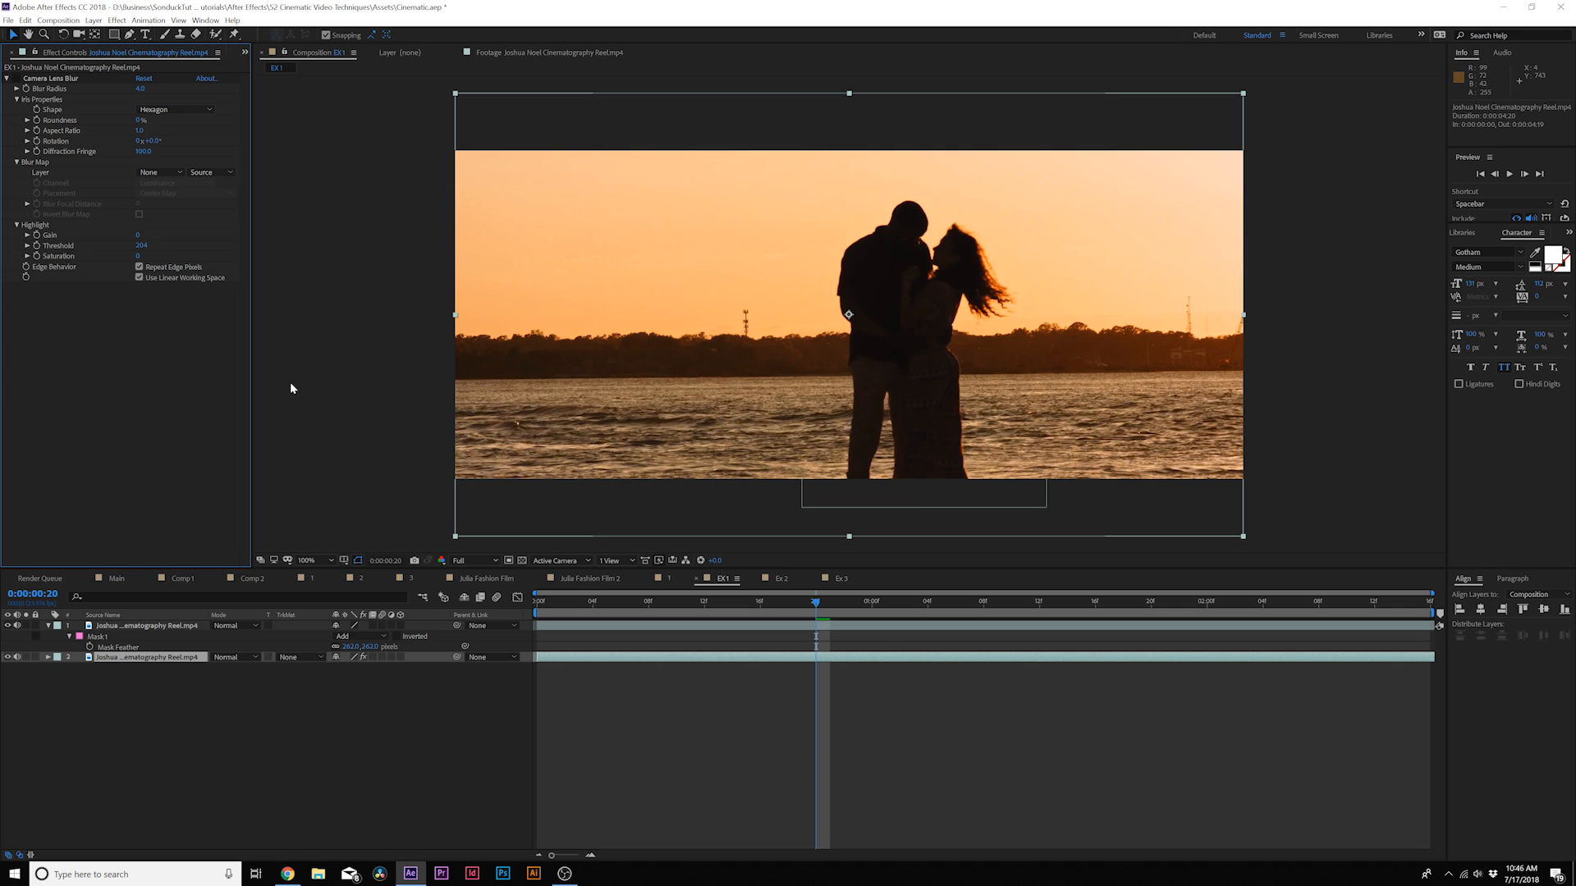
click(17, 78)
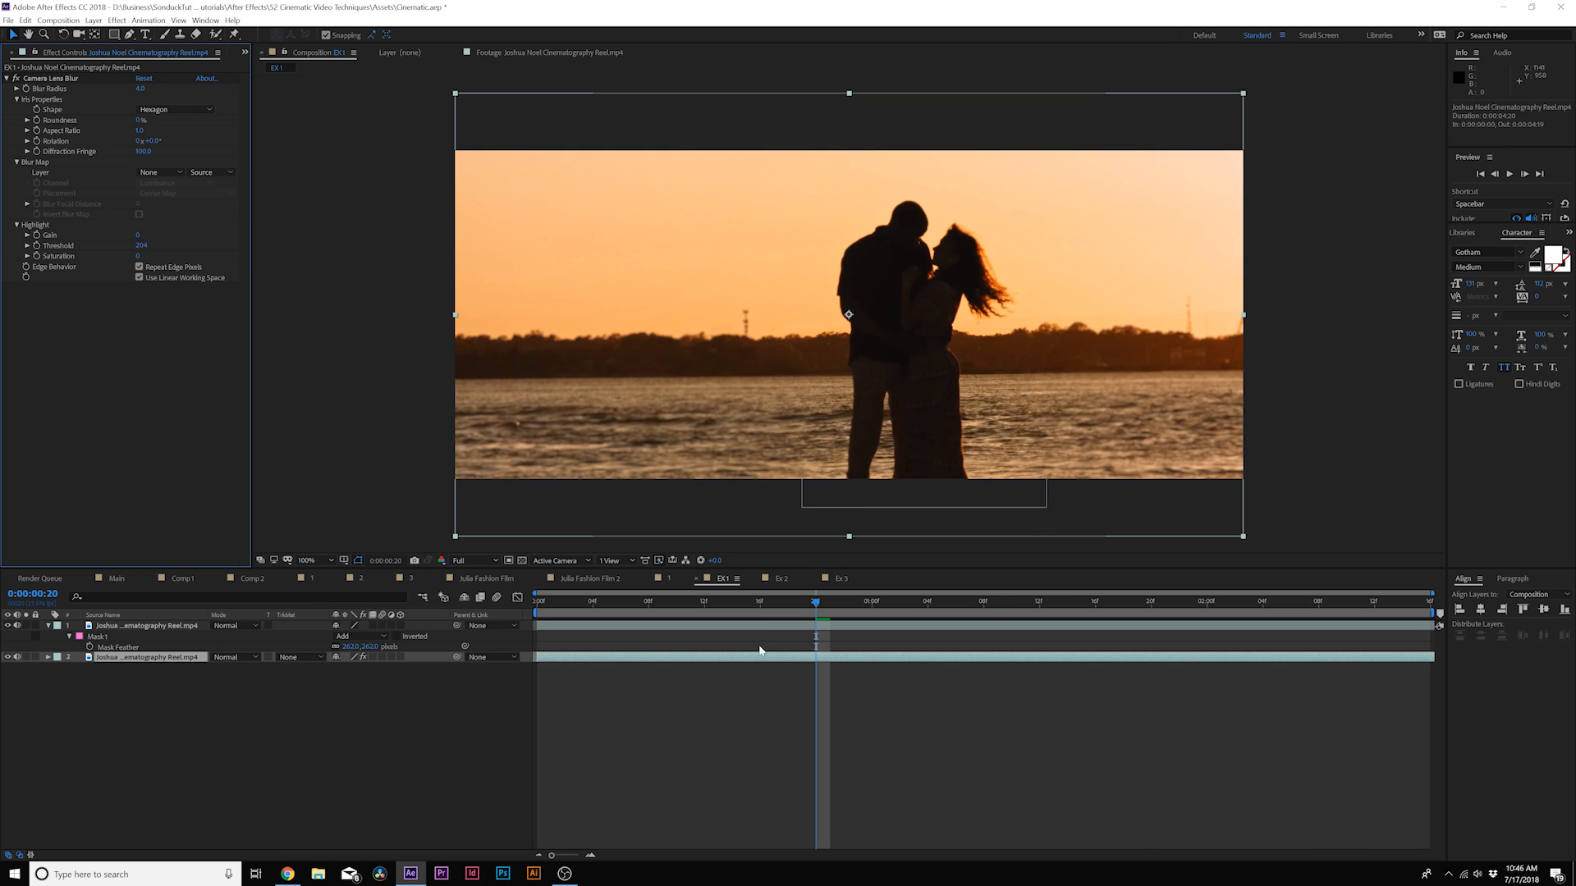
Check how the mask fits the moving couple at 0:00:01:13 and further along, with the upper layer's mask path shown.
drag(795, 607, 1053, 607)
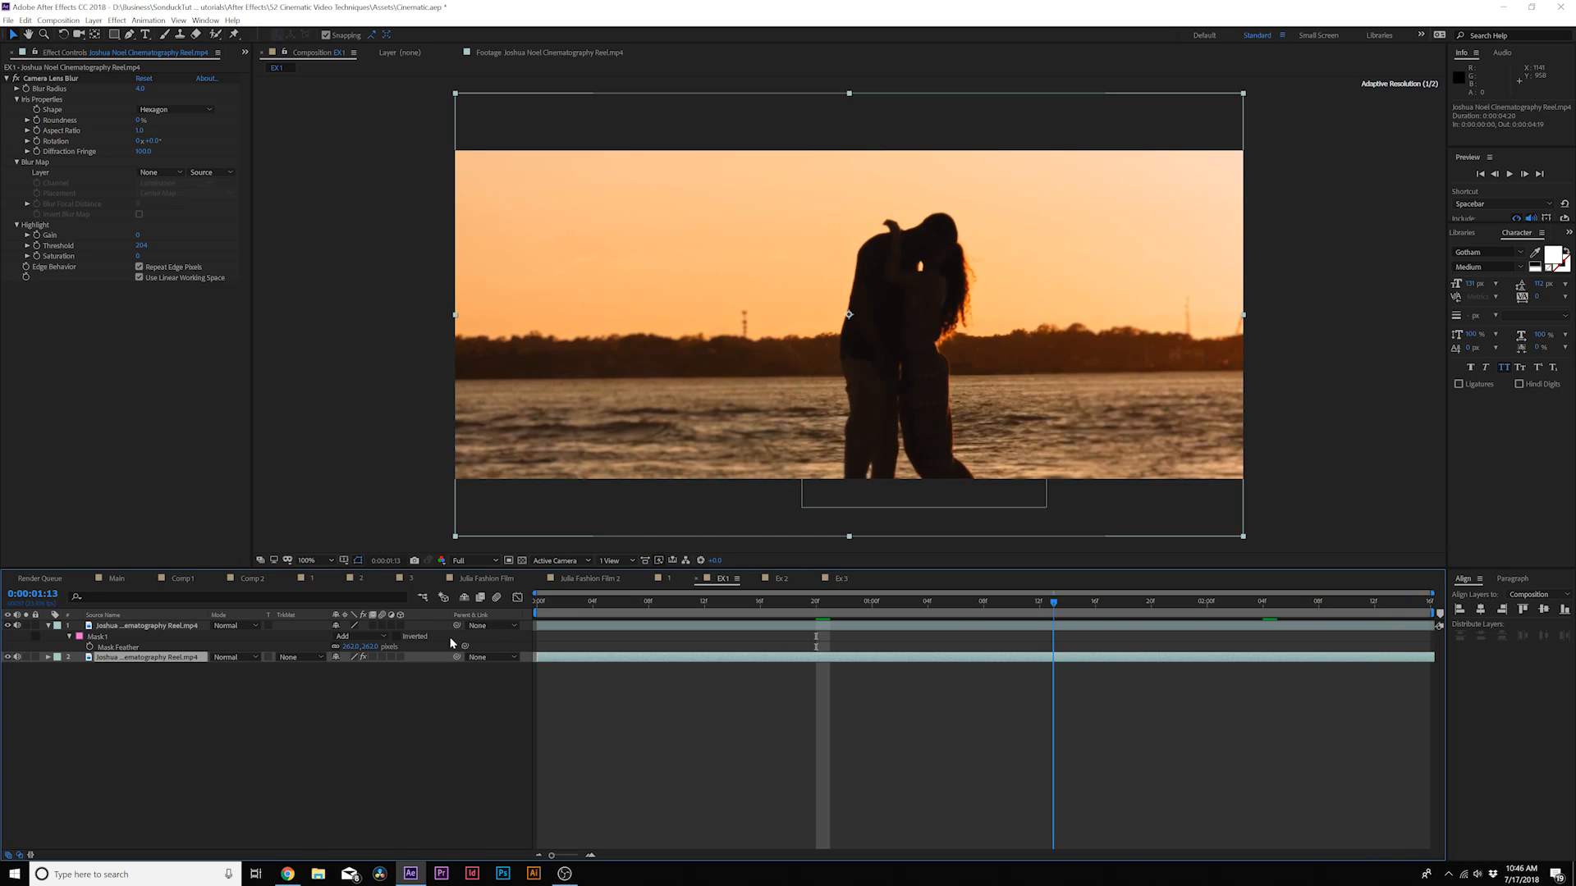
click(153, 629)
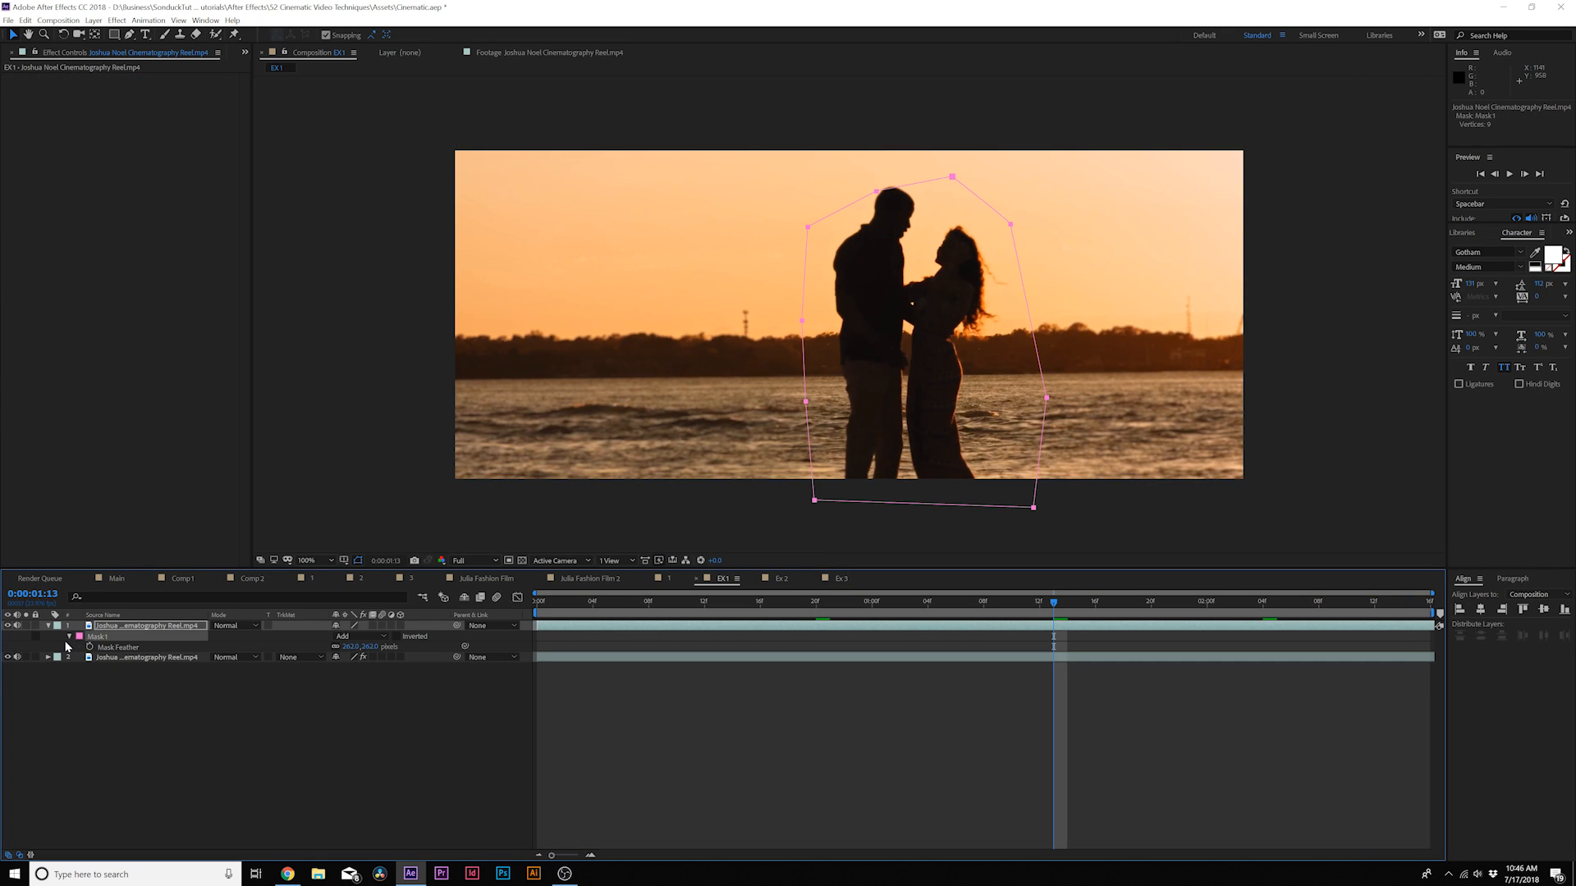
key(m)
drag(792, 616, 1308, 607)
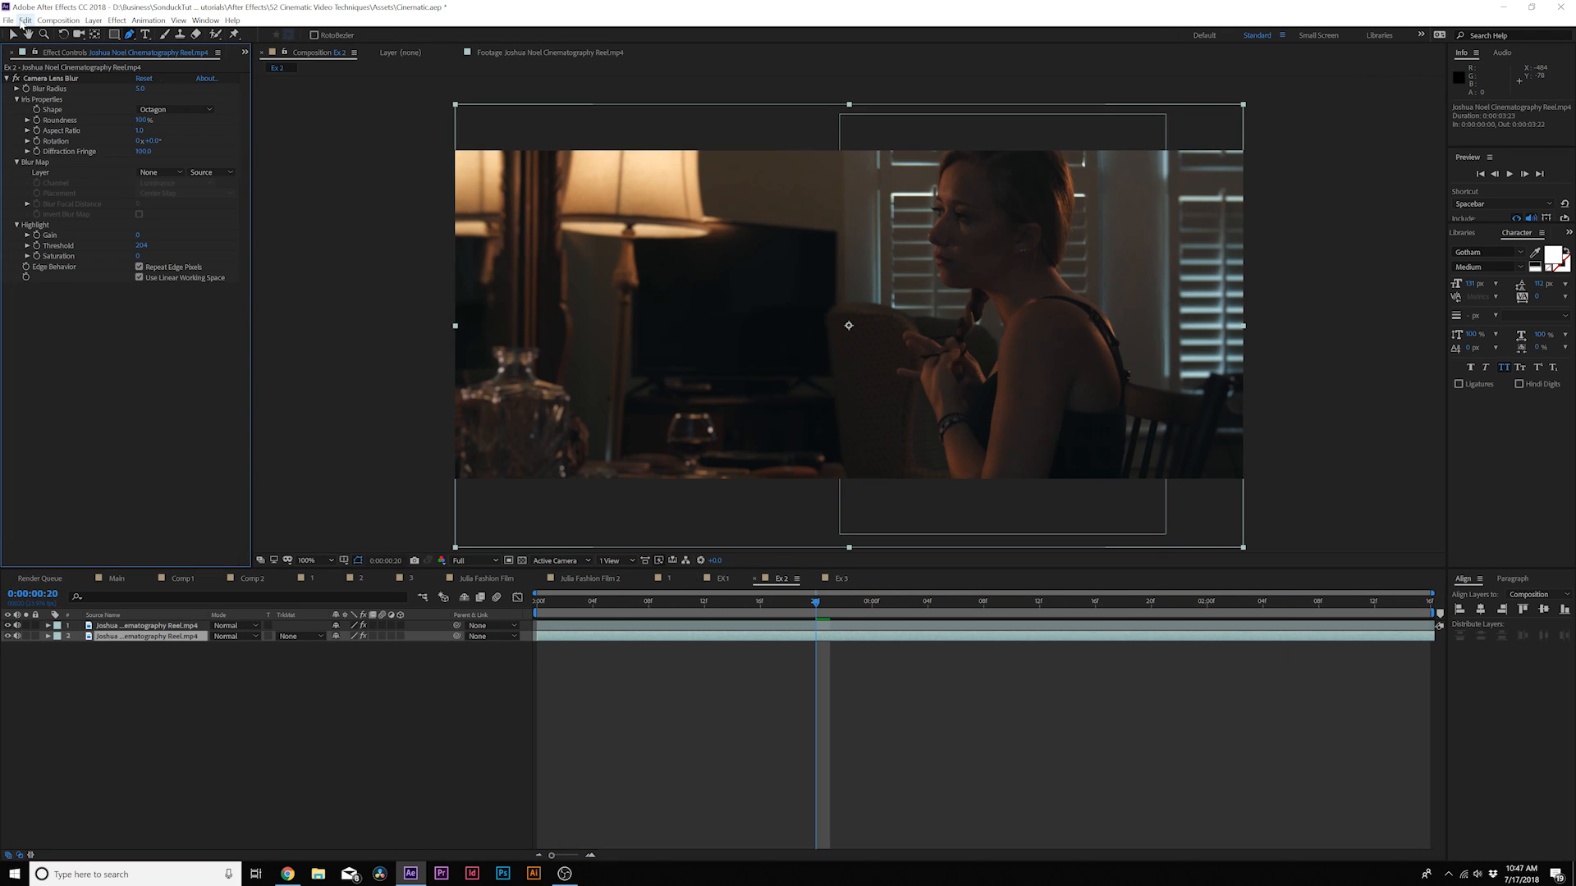
Raise the Camera Lens Blur radius on the lower footage layer in Ex 2 to about 18.
click(13, 34)
click(16, 80)
drag(141, 89, 164, 99)
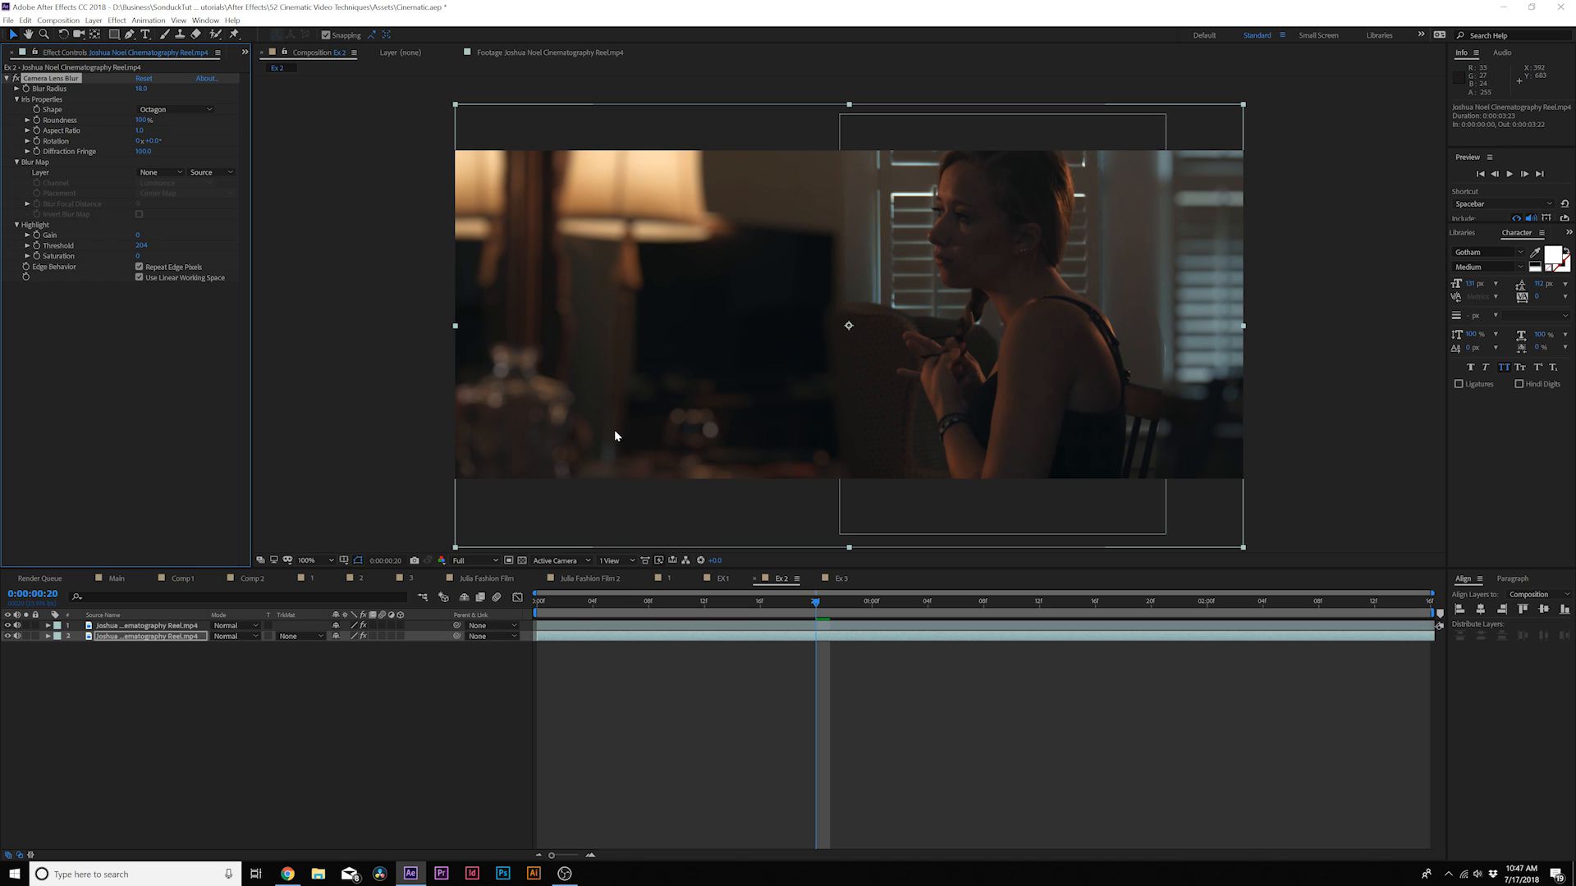
Set the blur's iris shape to Square with roundness 0%, aspect ratio 2.0 and rotation 37°.
click(166, 109)
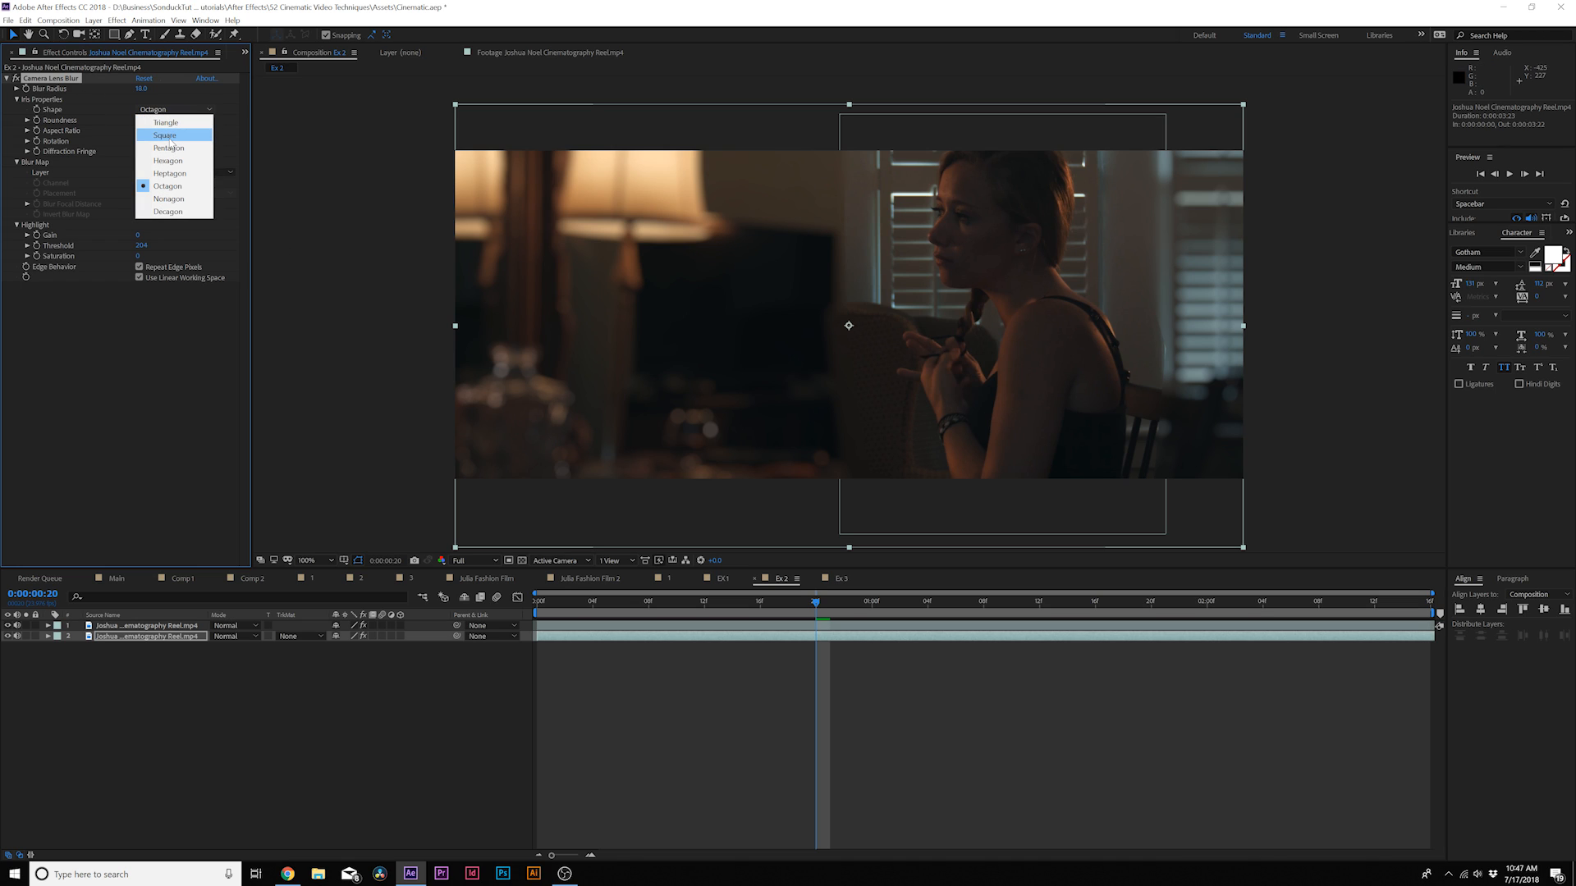
click(165, 135)
drag(142, 120, 91, 120)
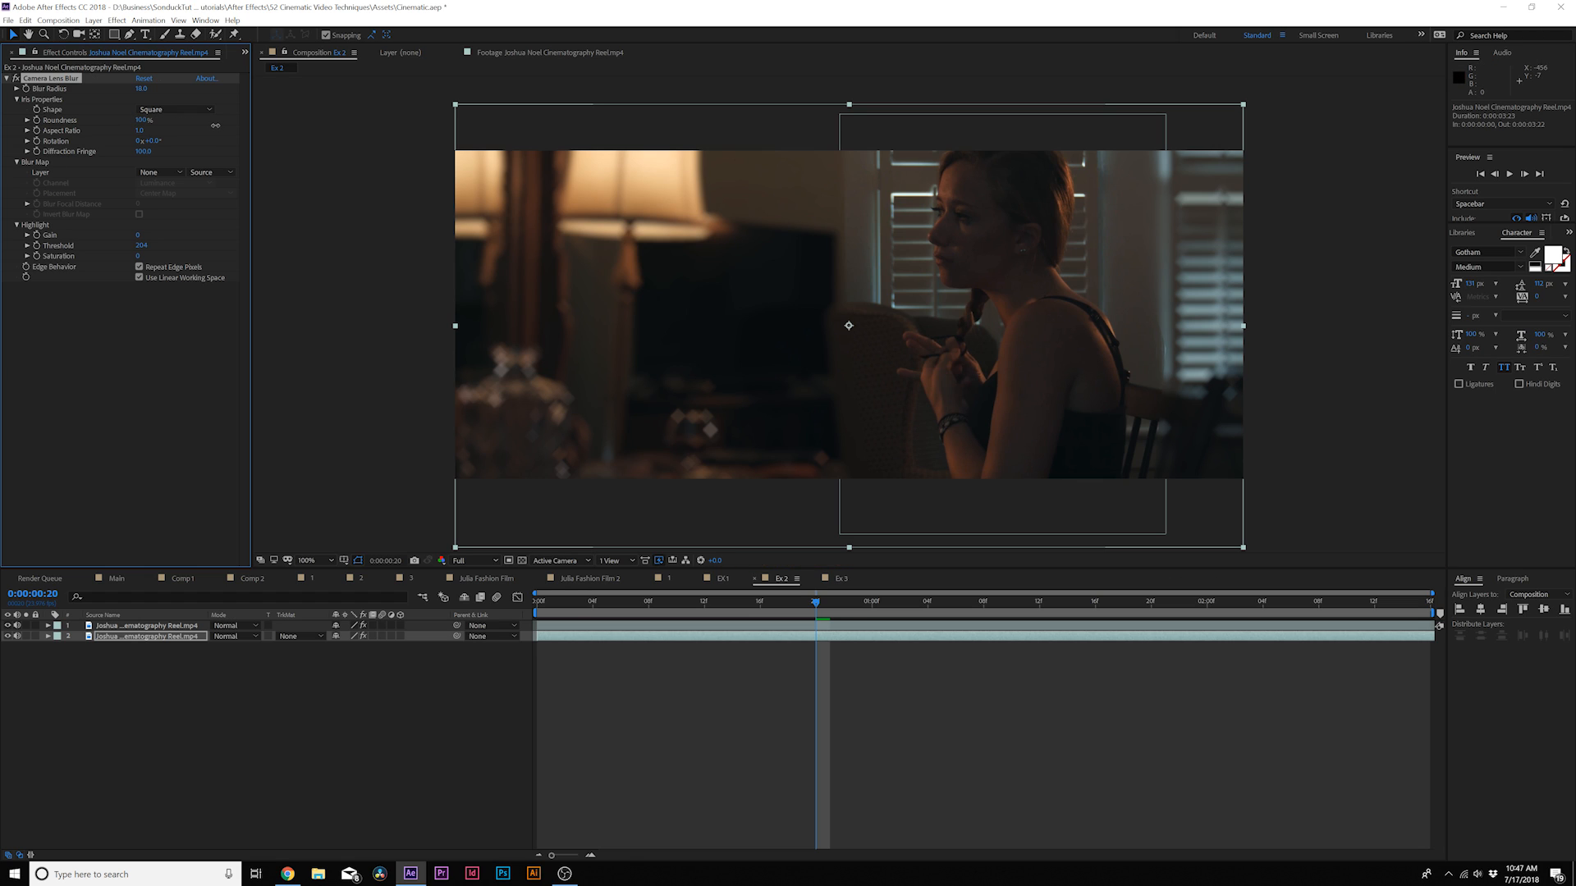
drag(137, 133, 171, 133)
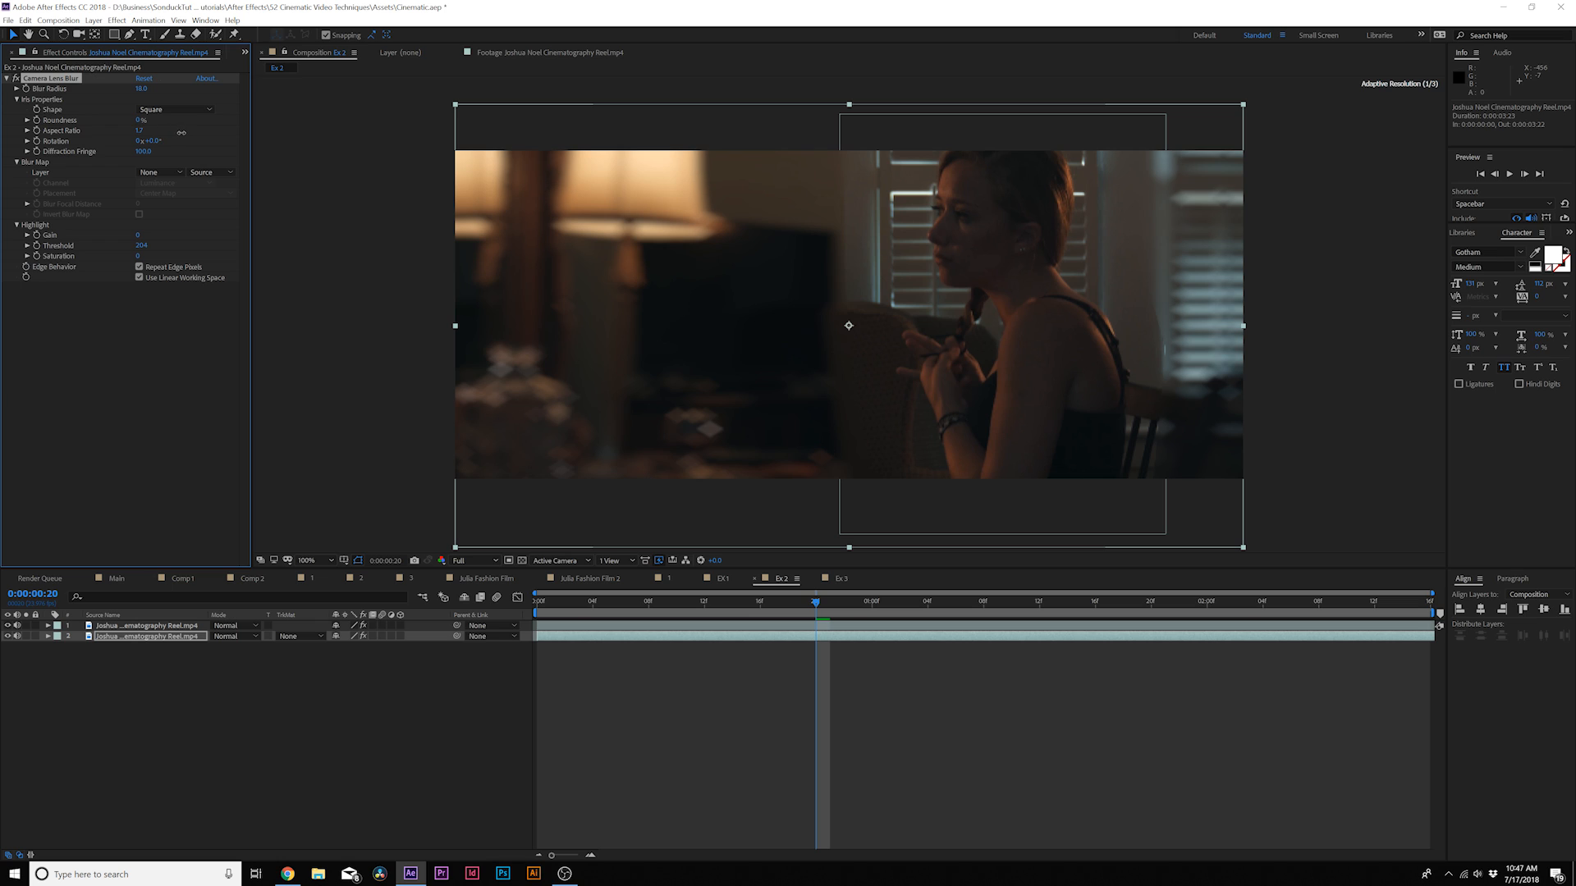
drag(154, 141, 182, 142)
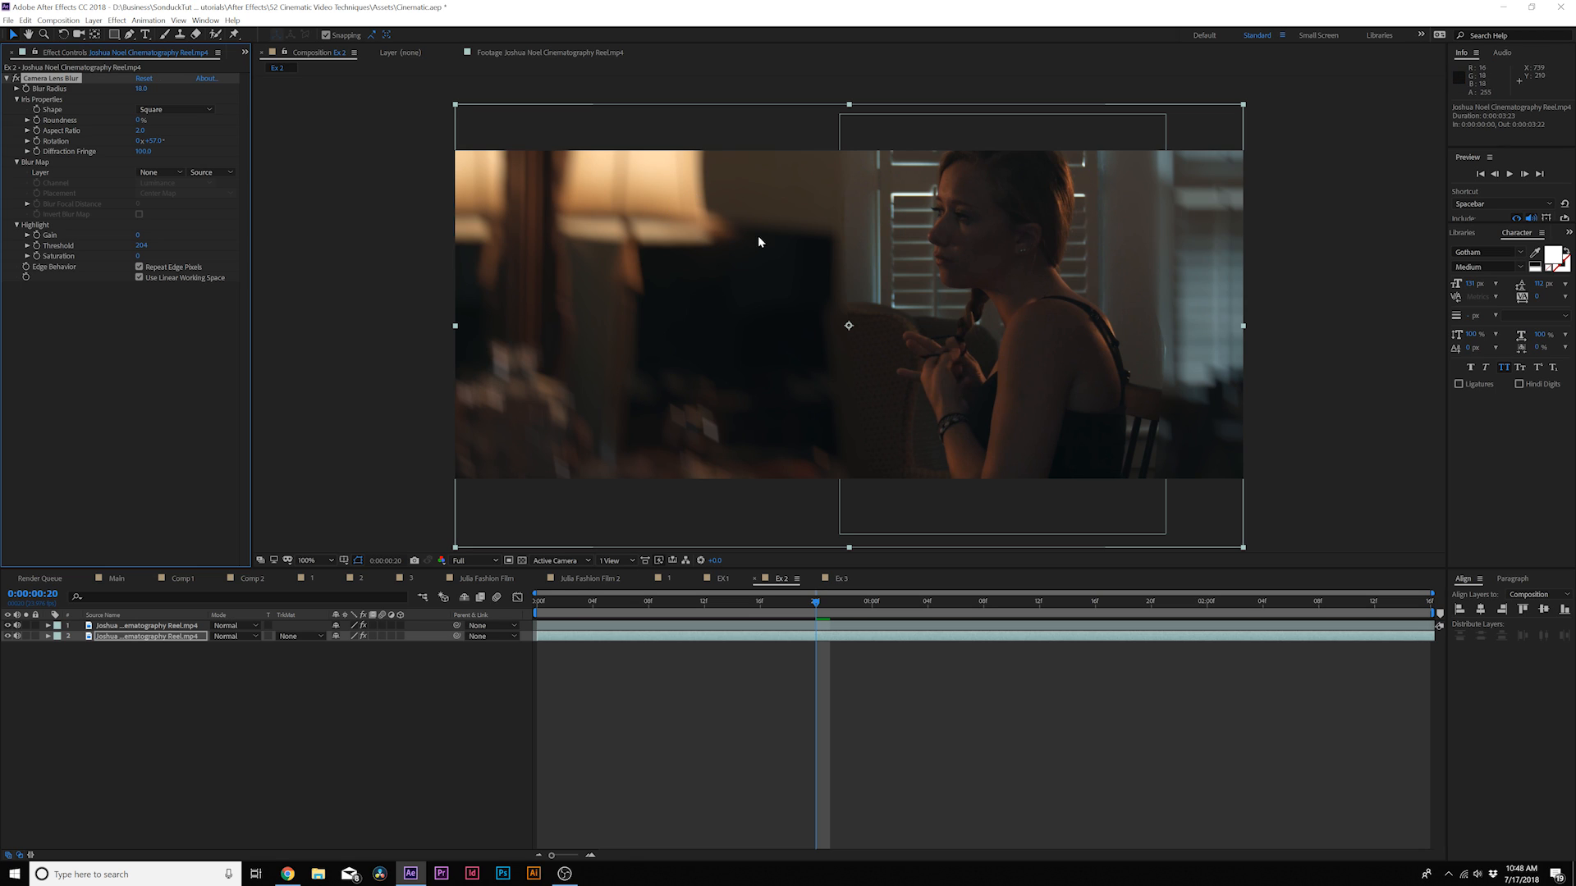
Set the Camera Lens Blur radius in Ex 2 to 4.0 and the iris shape to Octagon.
click(141, 89)
key(Return)
click(175, 109)
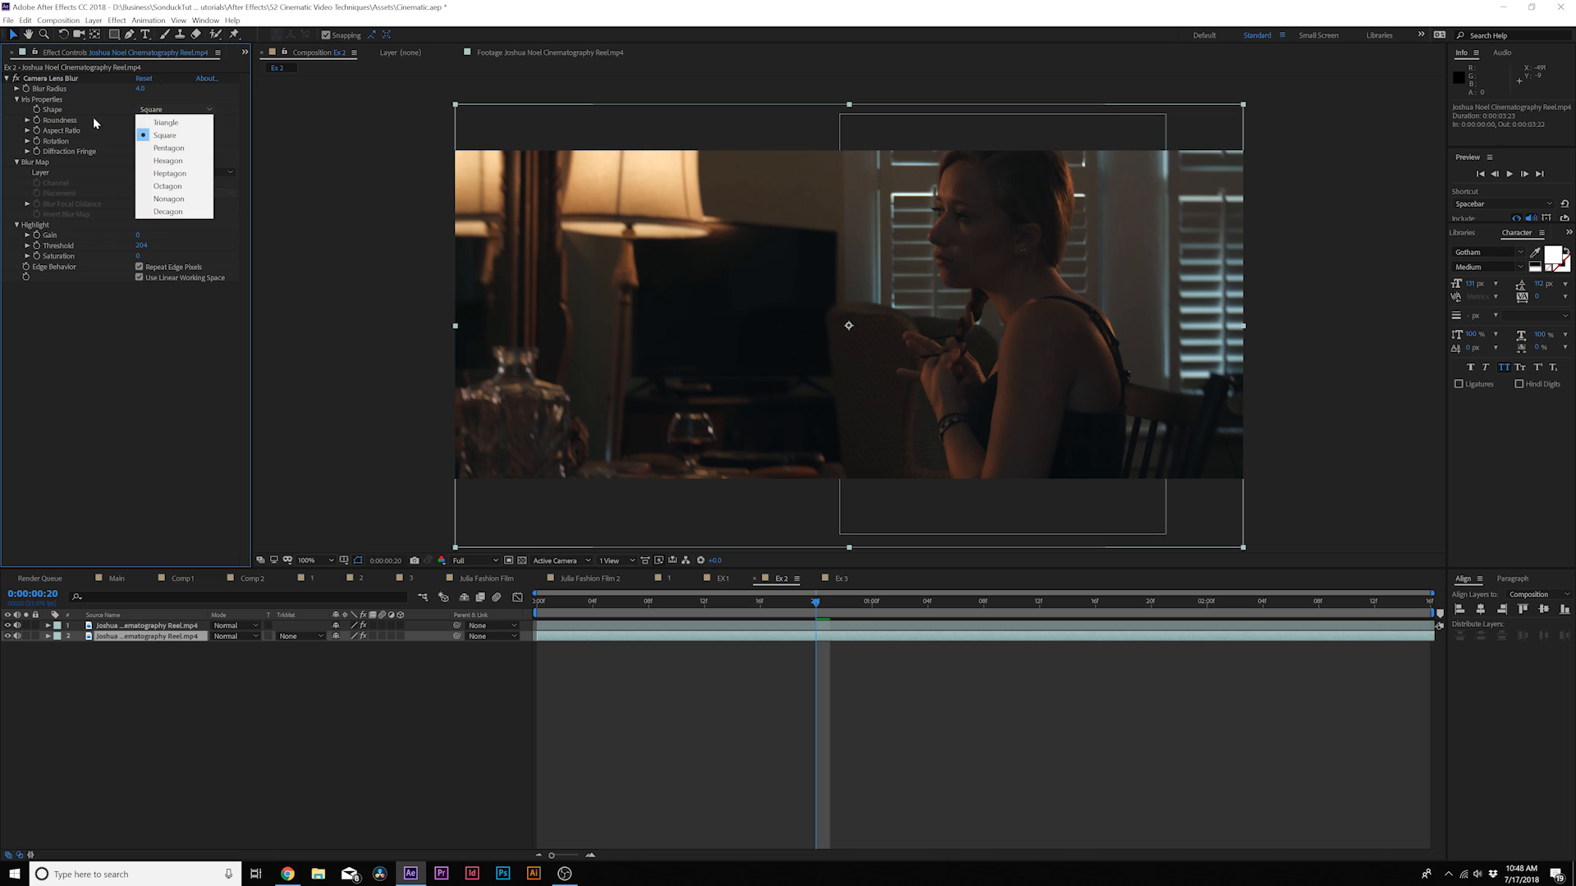
click(175, 185)
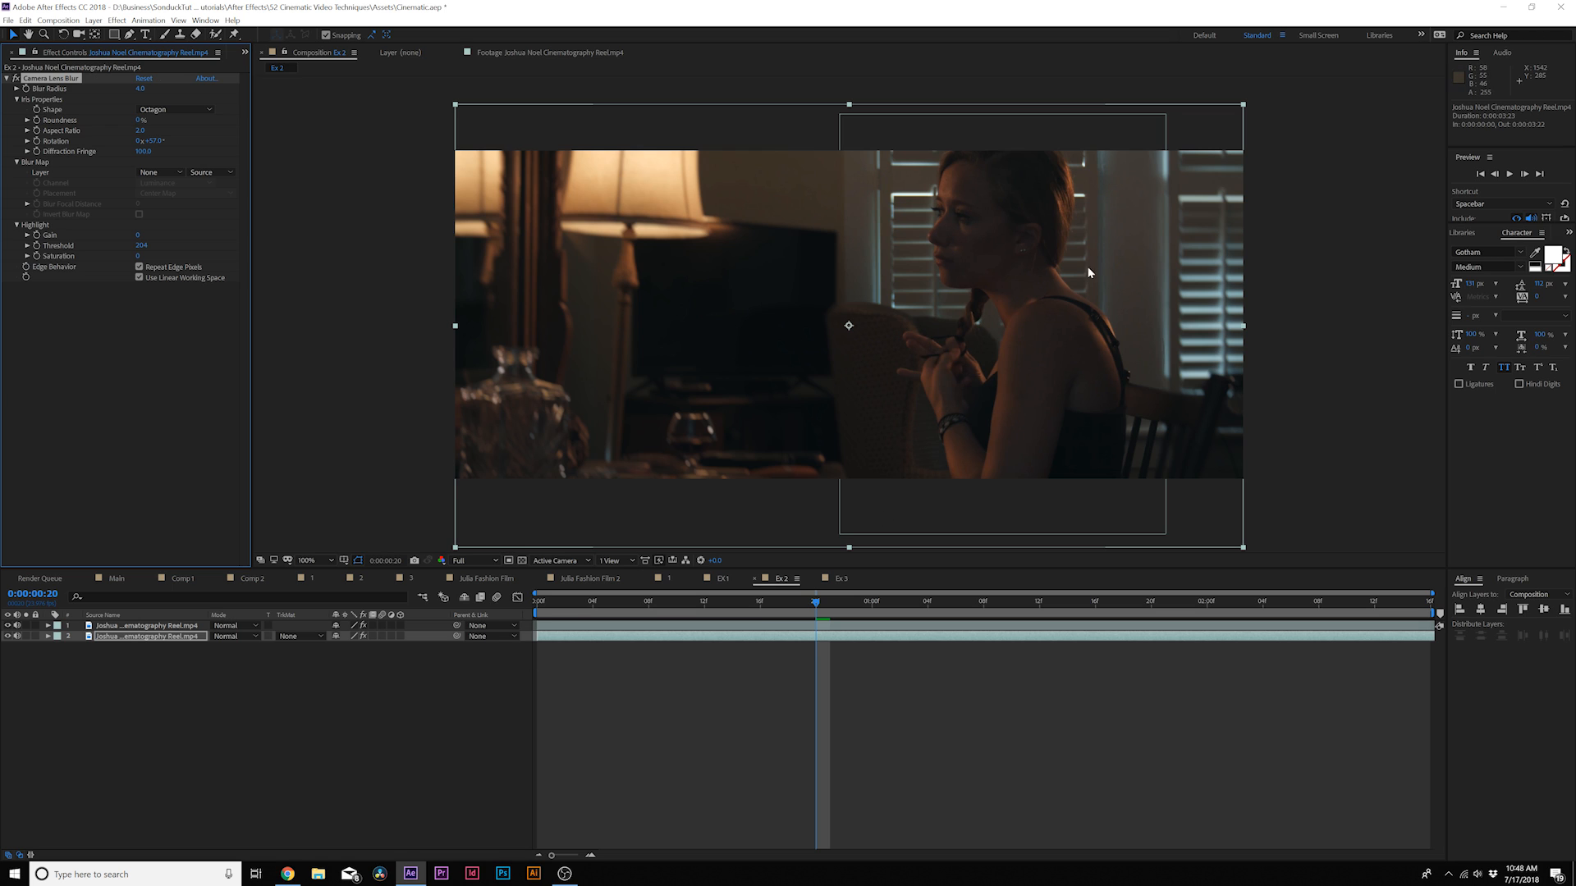
Compare the portrait shot in Ex 3 with its Camera Lens Blur switched on and off.
click(841, 578)
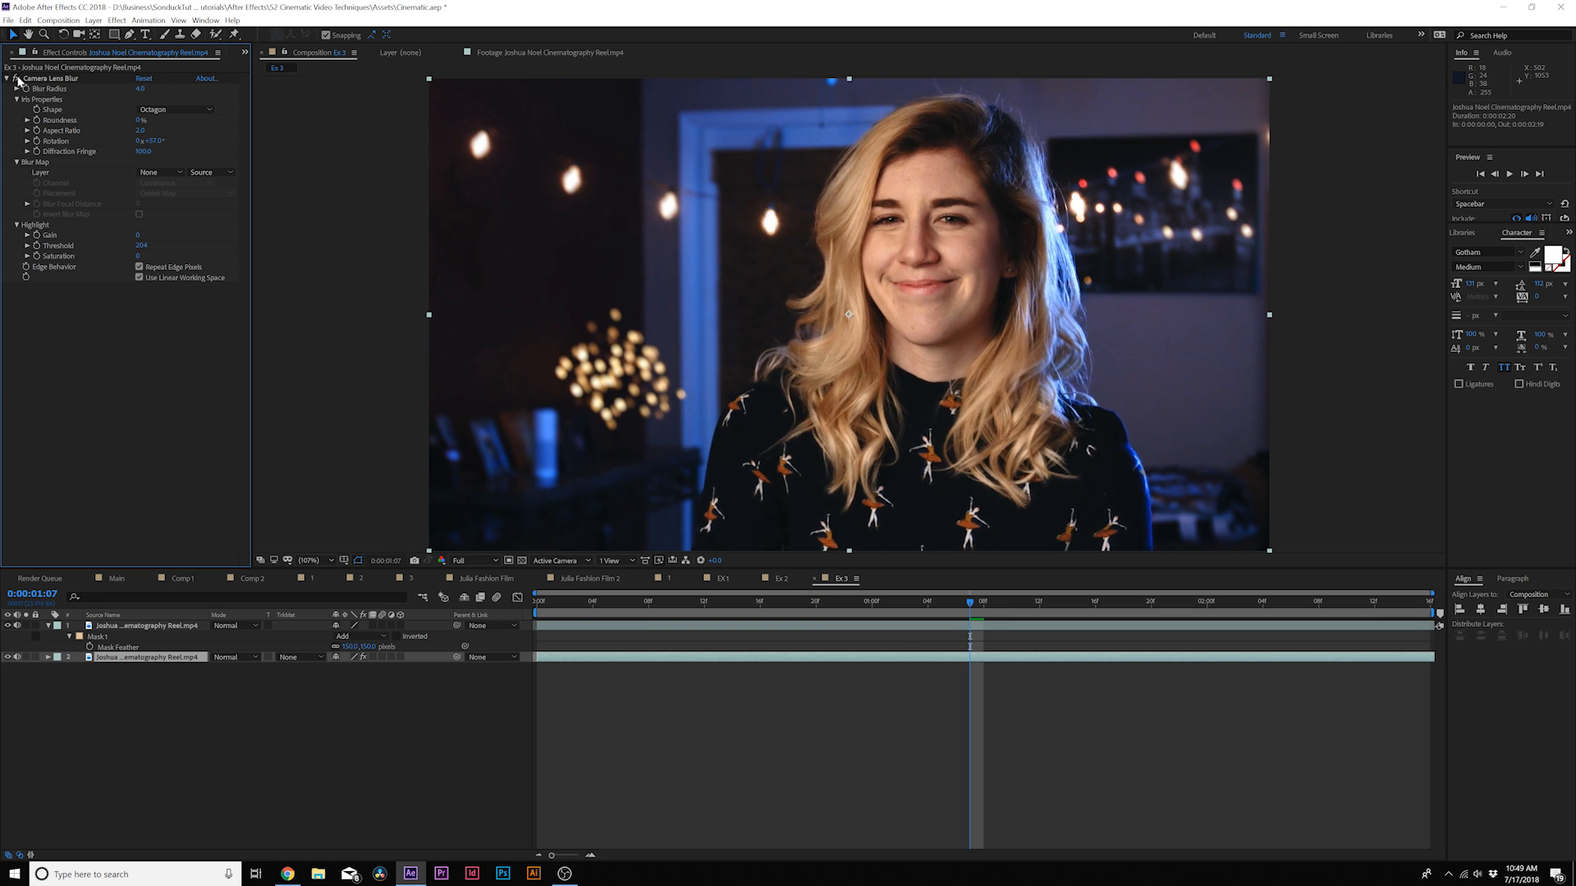
click(15, 78)
click(21, 81)
click(20, 81)
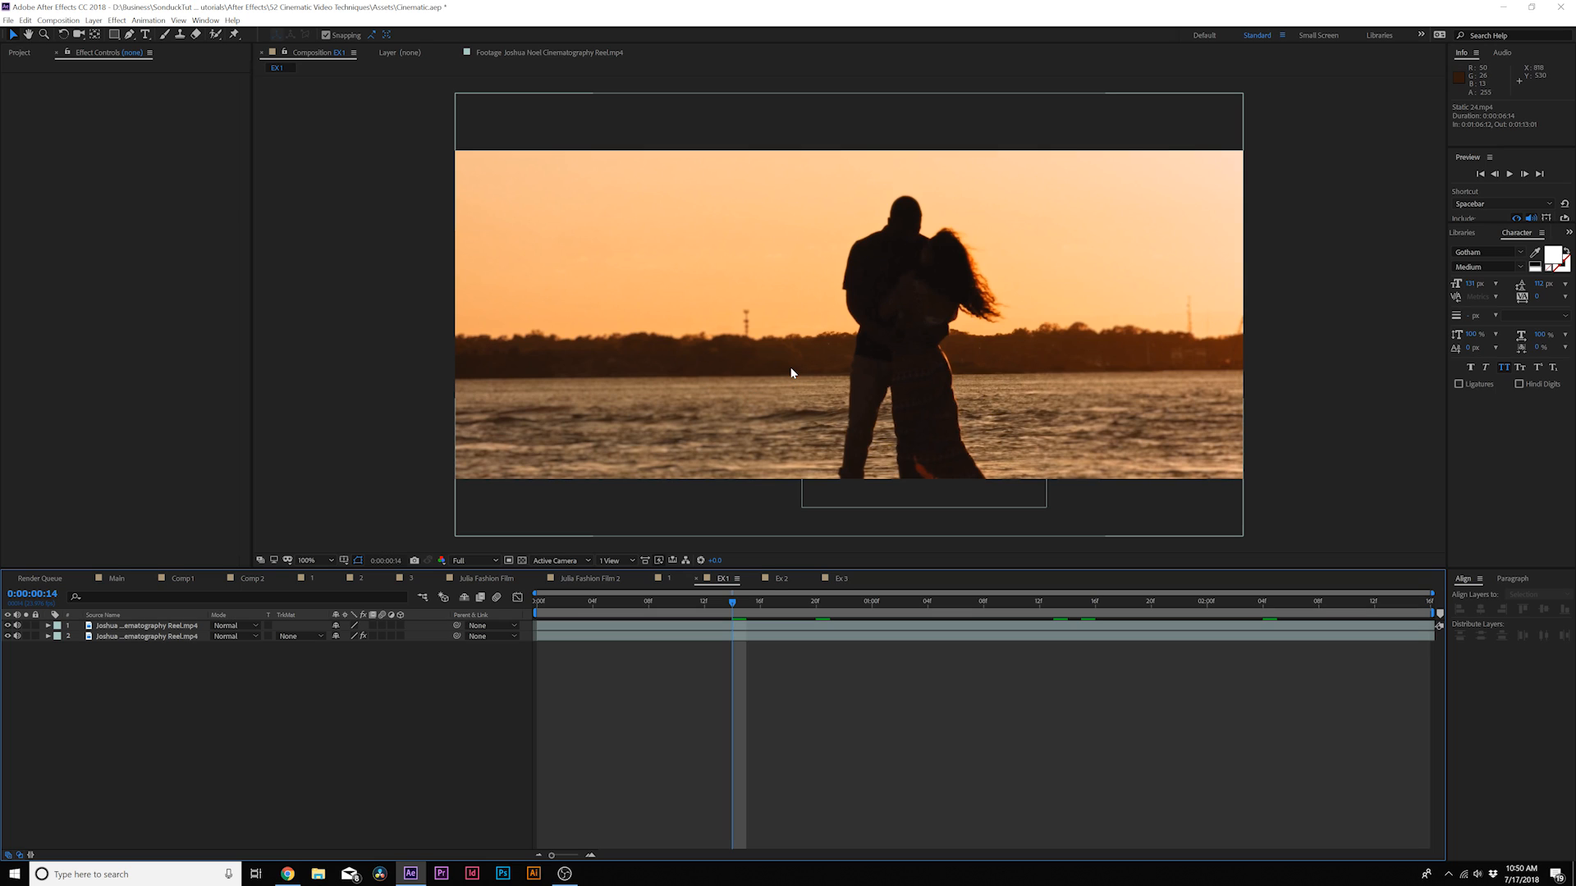
Inspect the blurred shot in EX1 up close, go to 0:00:00:19 and add an adjustment layer above the footage.
key(period)
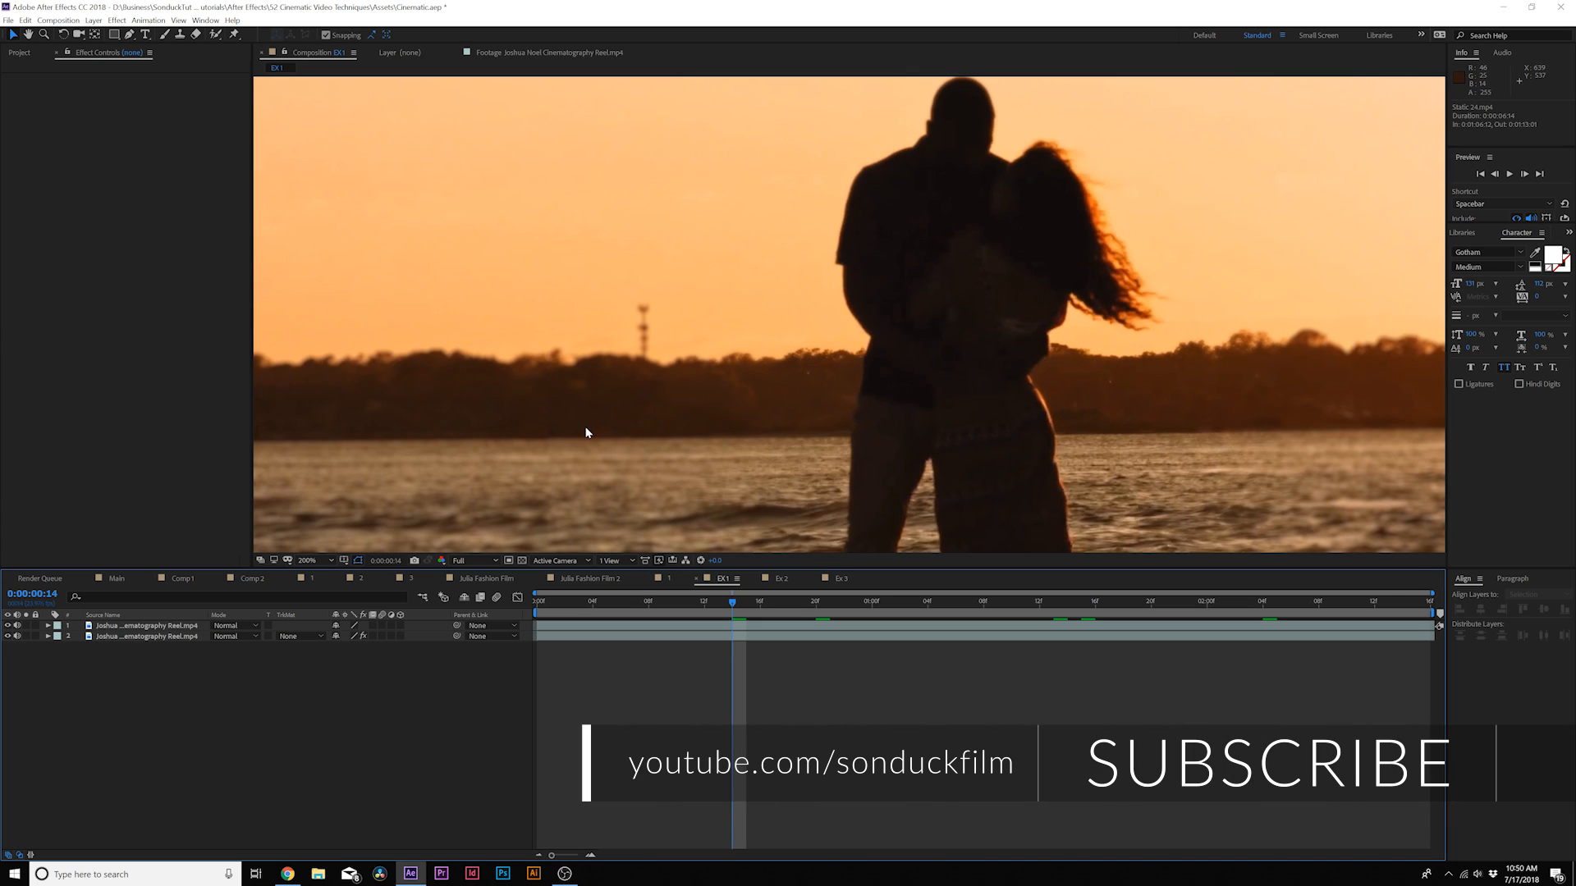
key(period)
drag(528, 440, 729, 289)
drag(743, 601, 804, 606)
key(shift+slash)
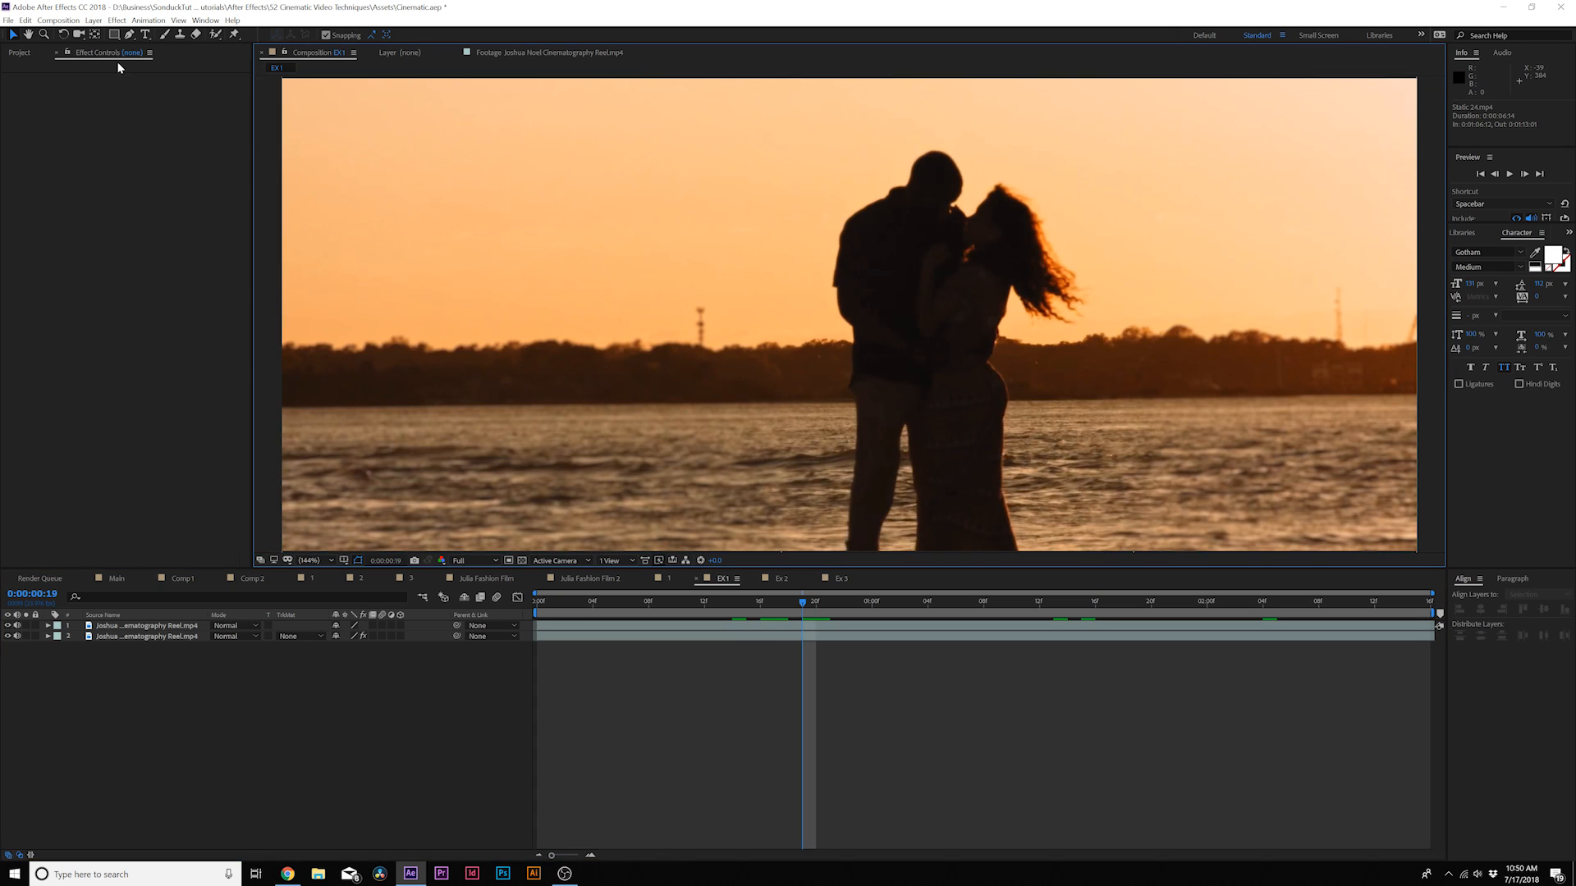
click(94, 20)
mouse_move(100, 35)
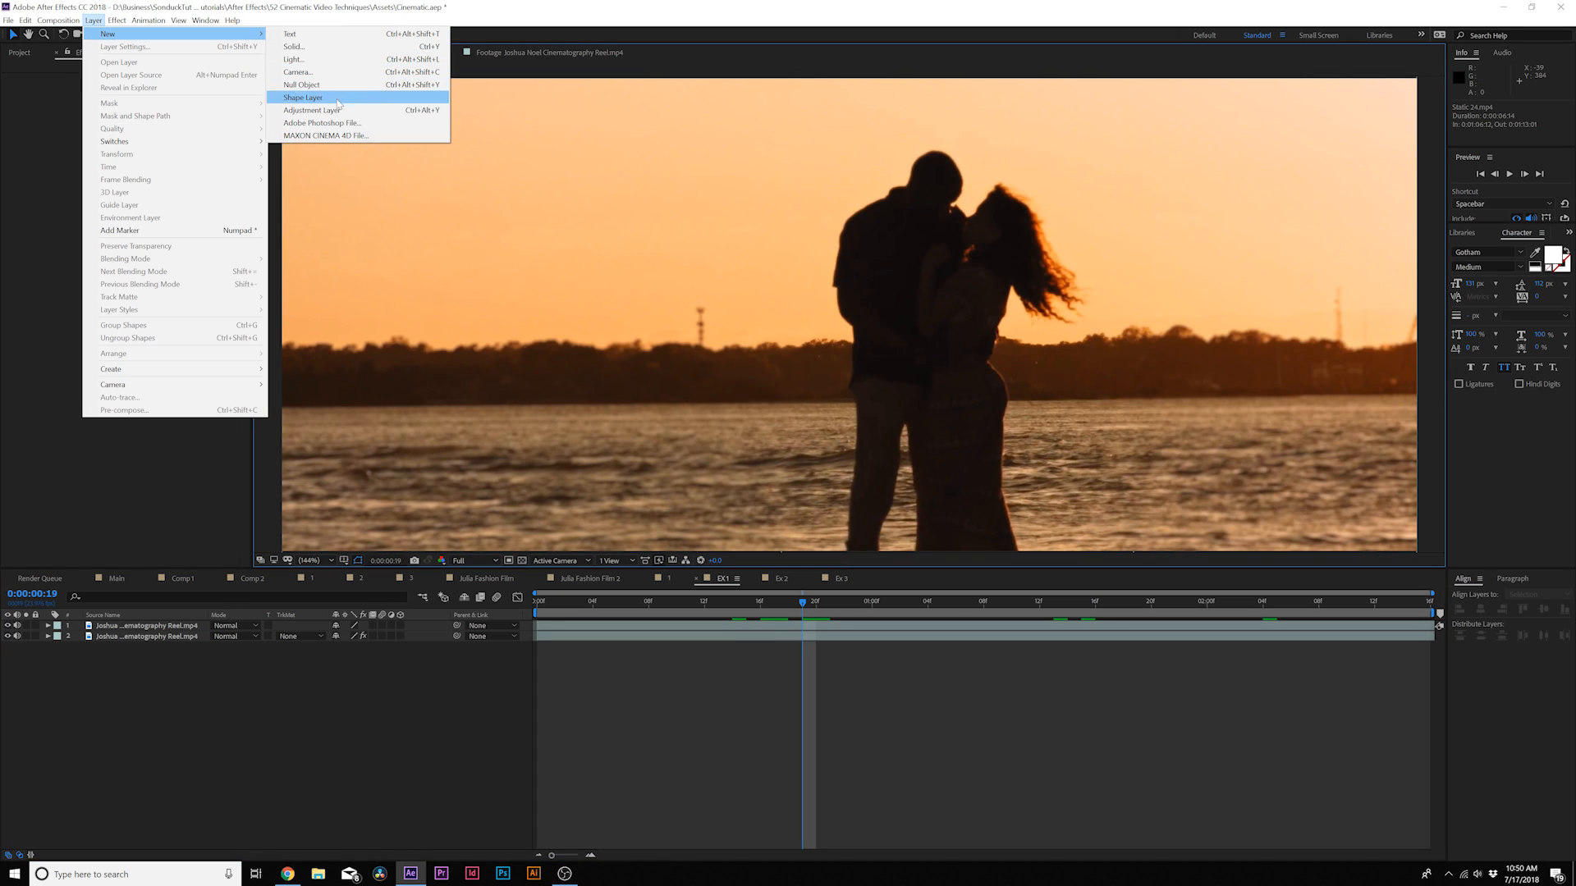
click(311, 110)
Apply the Add Grain effect to the adjustment layer and set its viewing mode to Final Output.
click(116, 20)
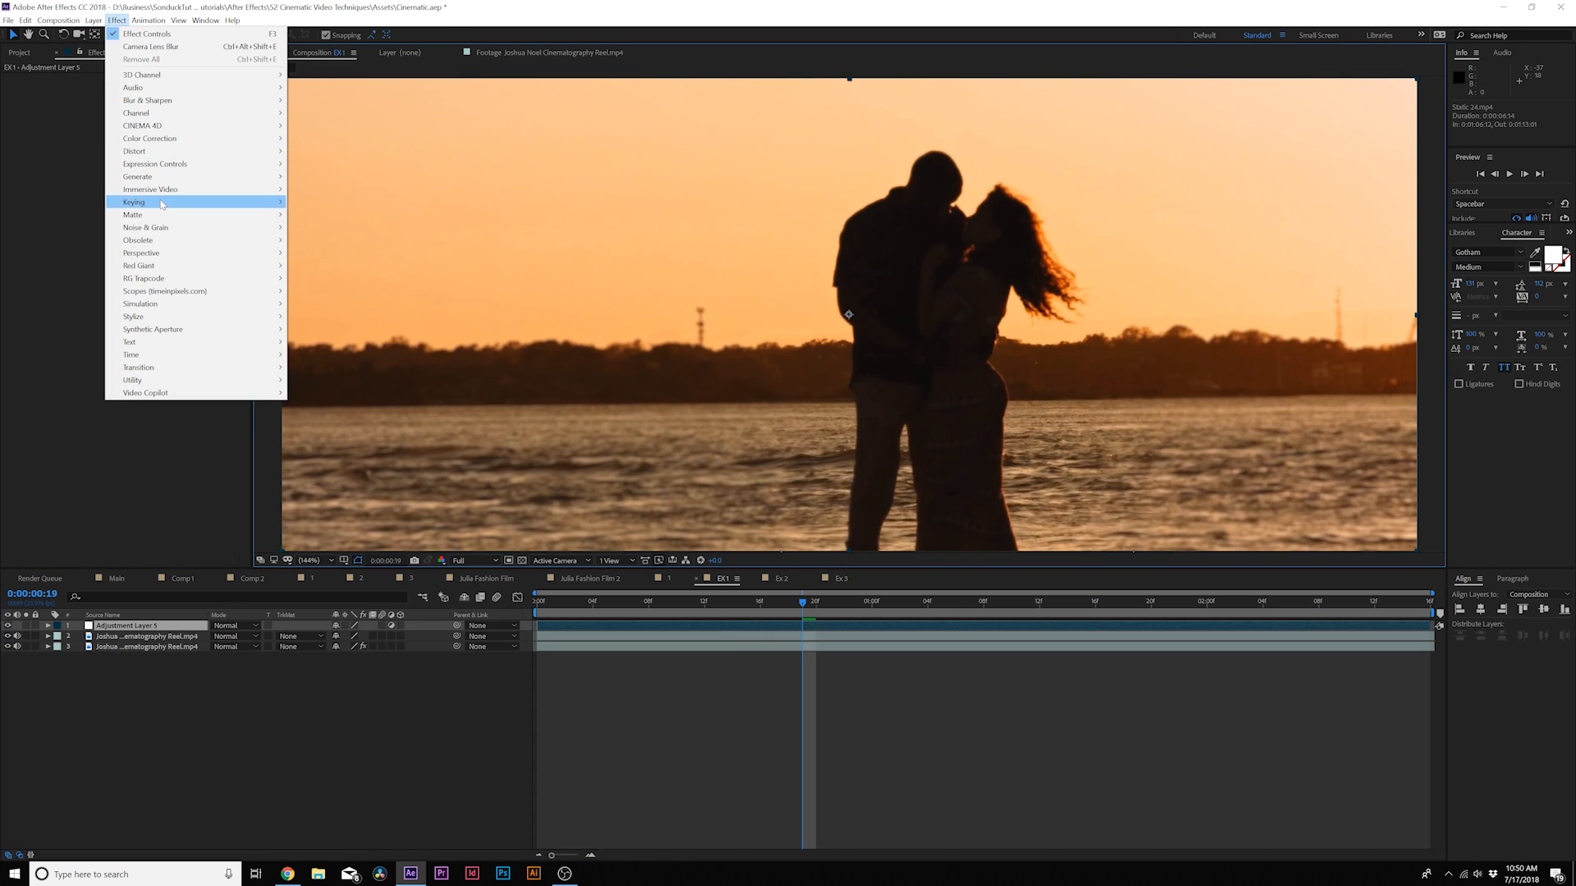
mouse_move(247, 227)
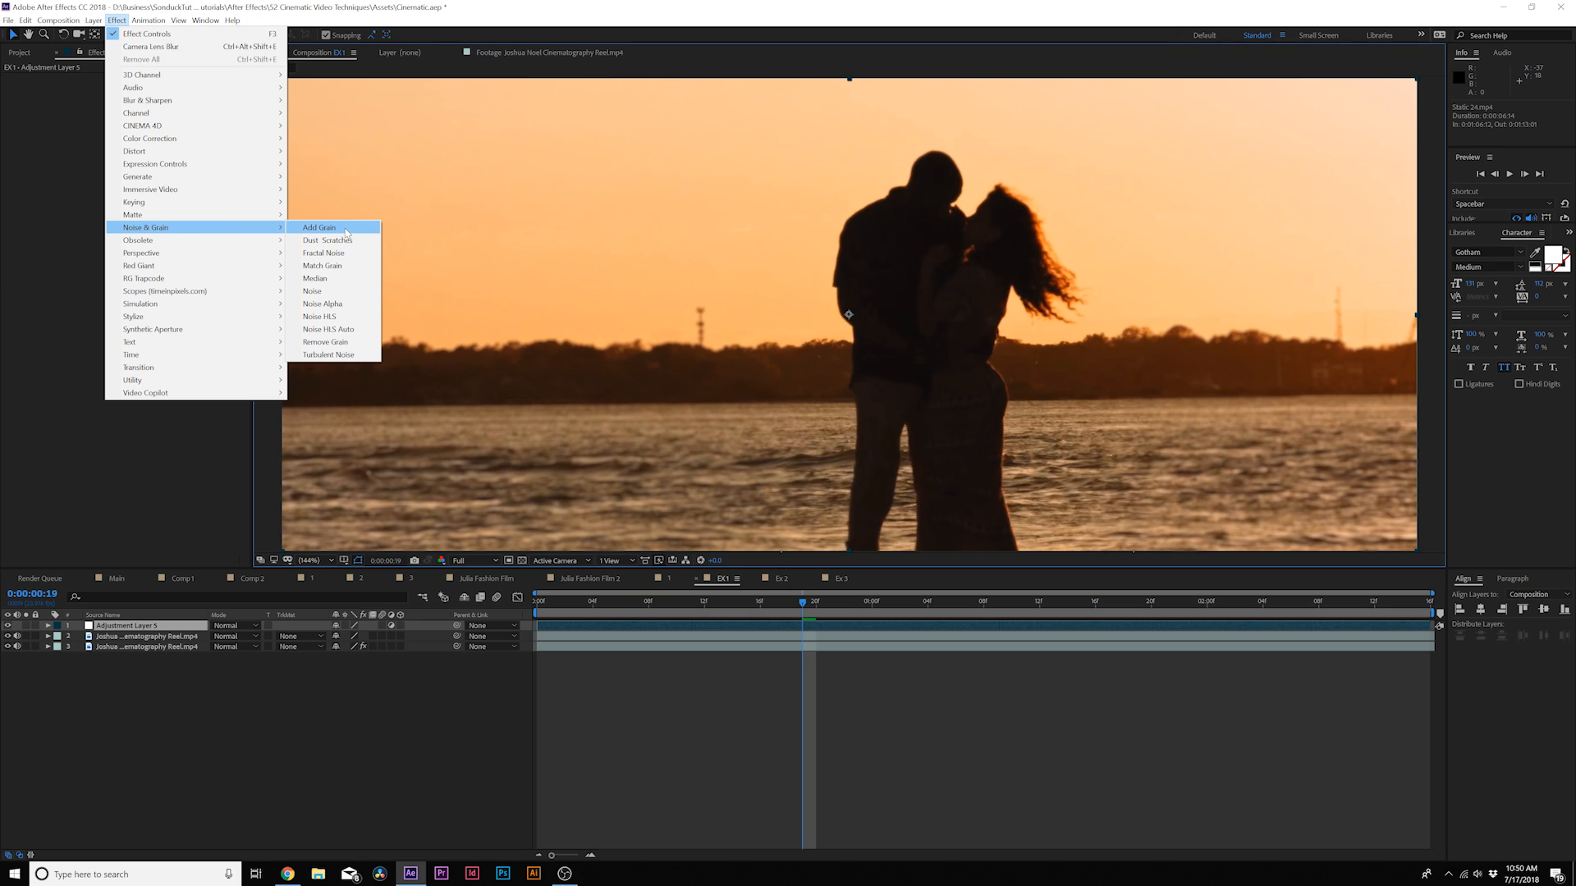
click(346, 232)
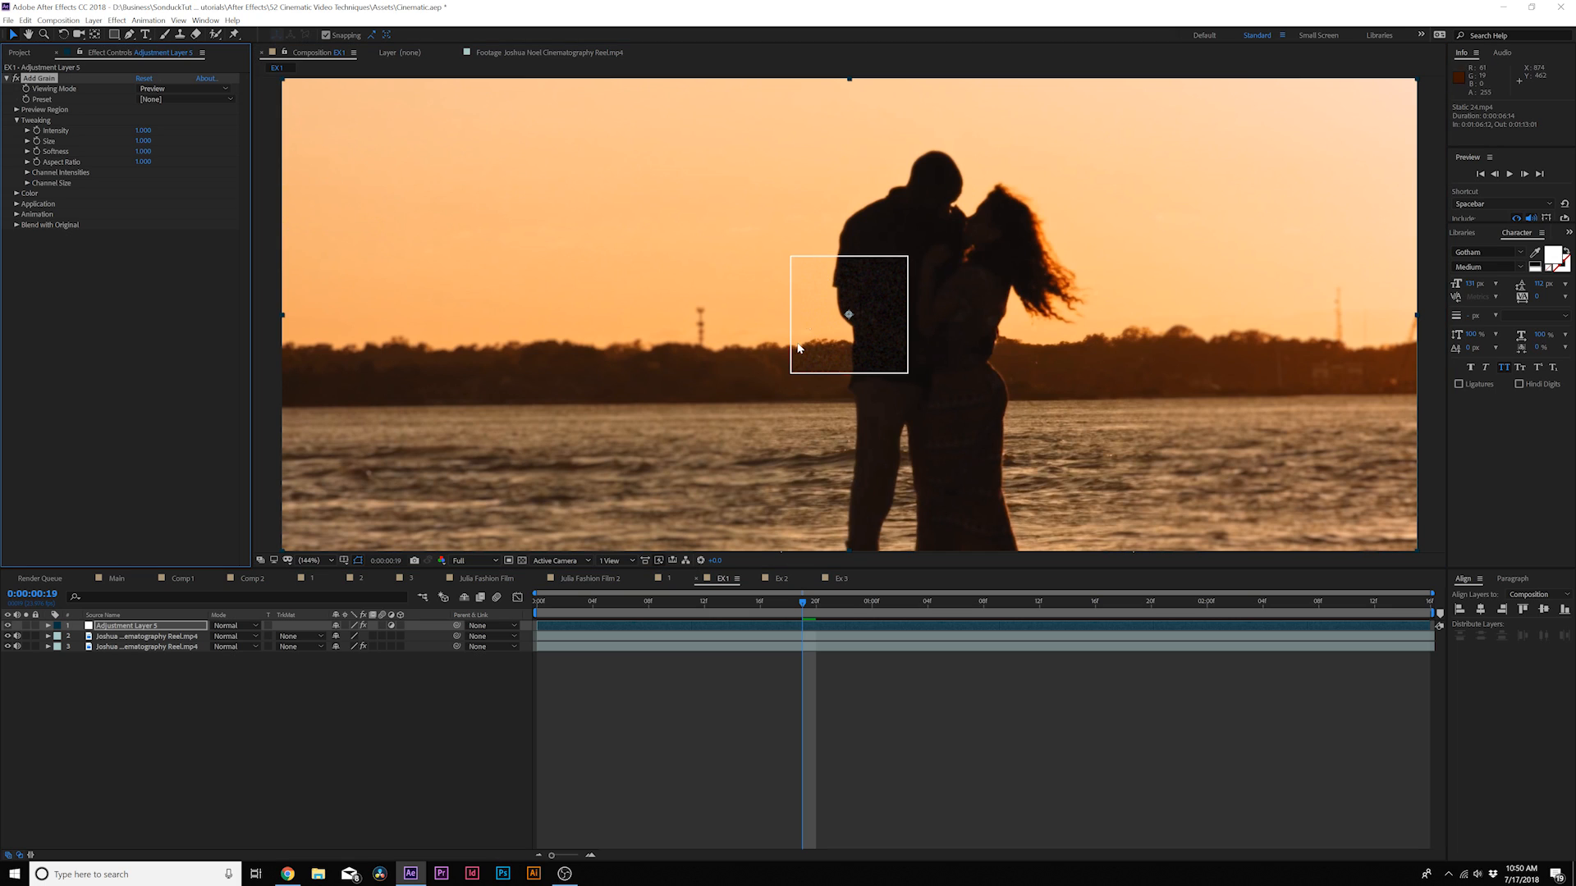
click(148, 88)
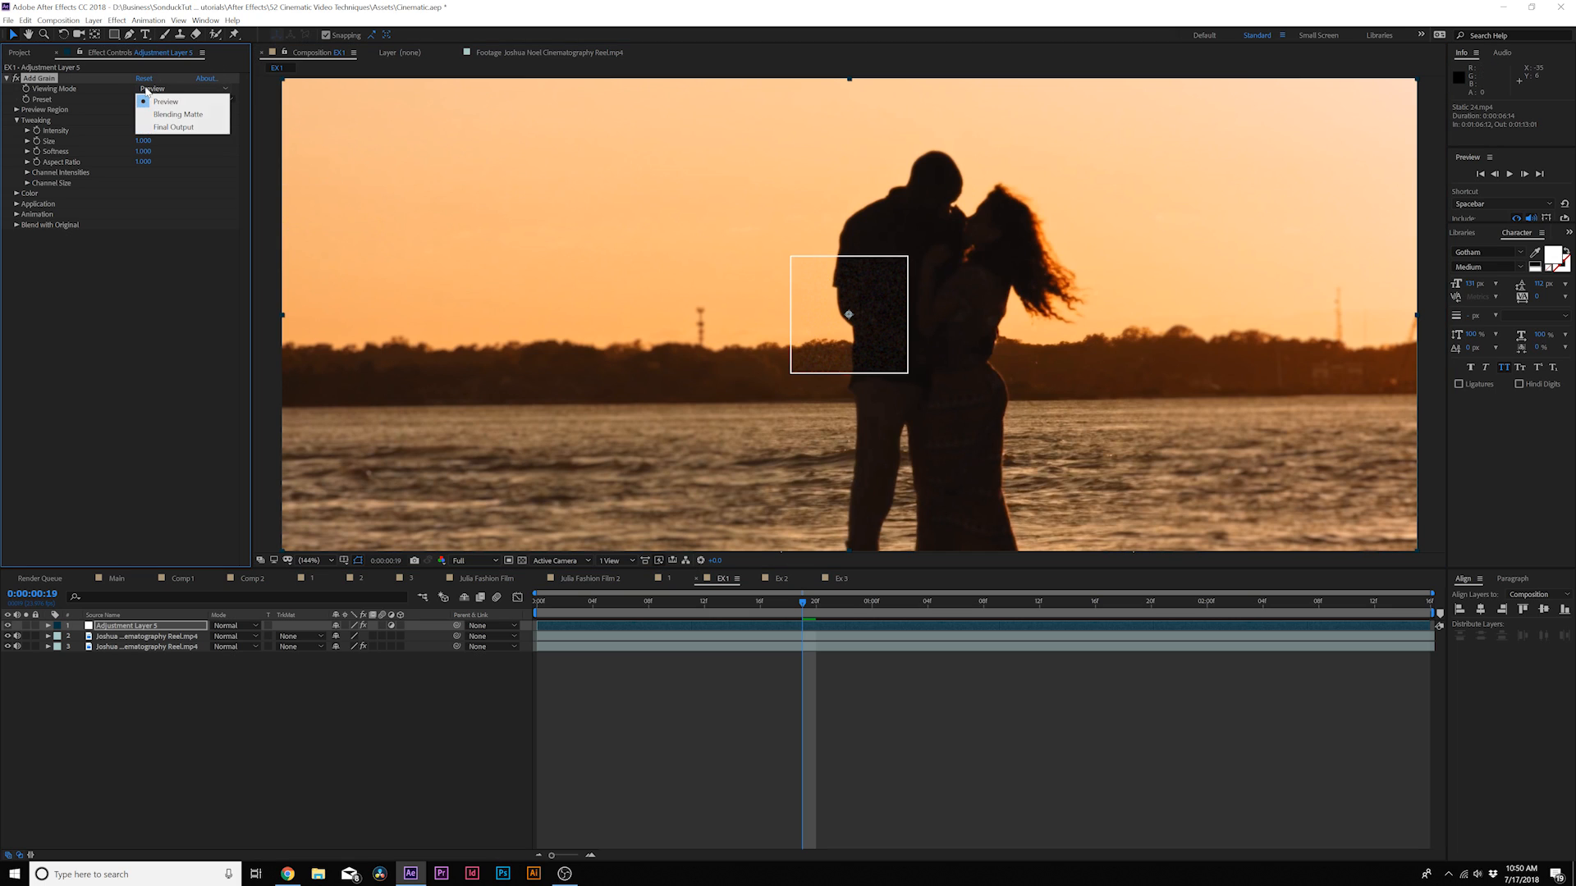
click(165, 128)
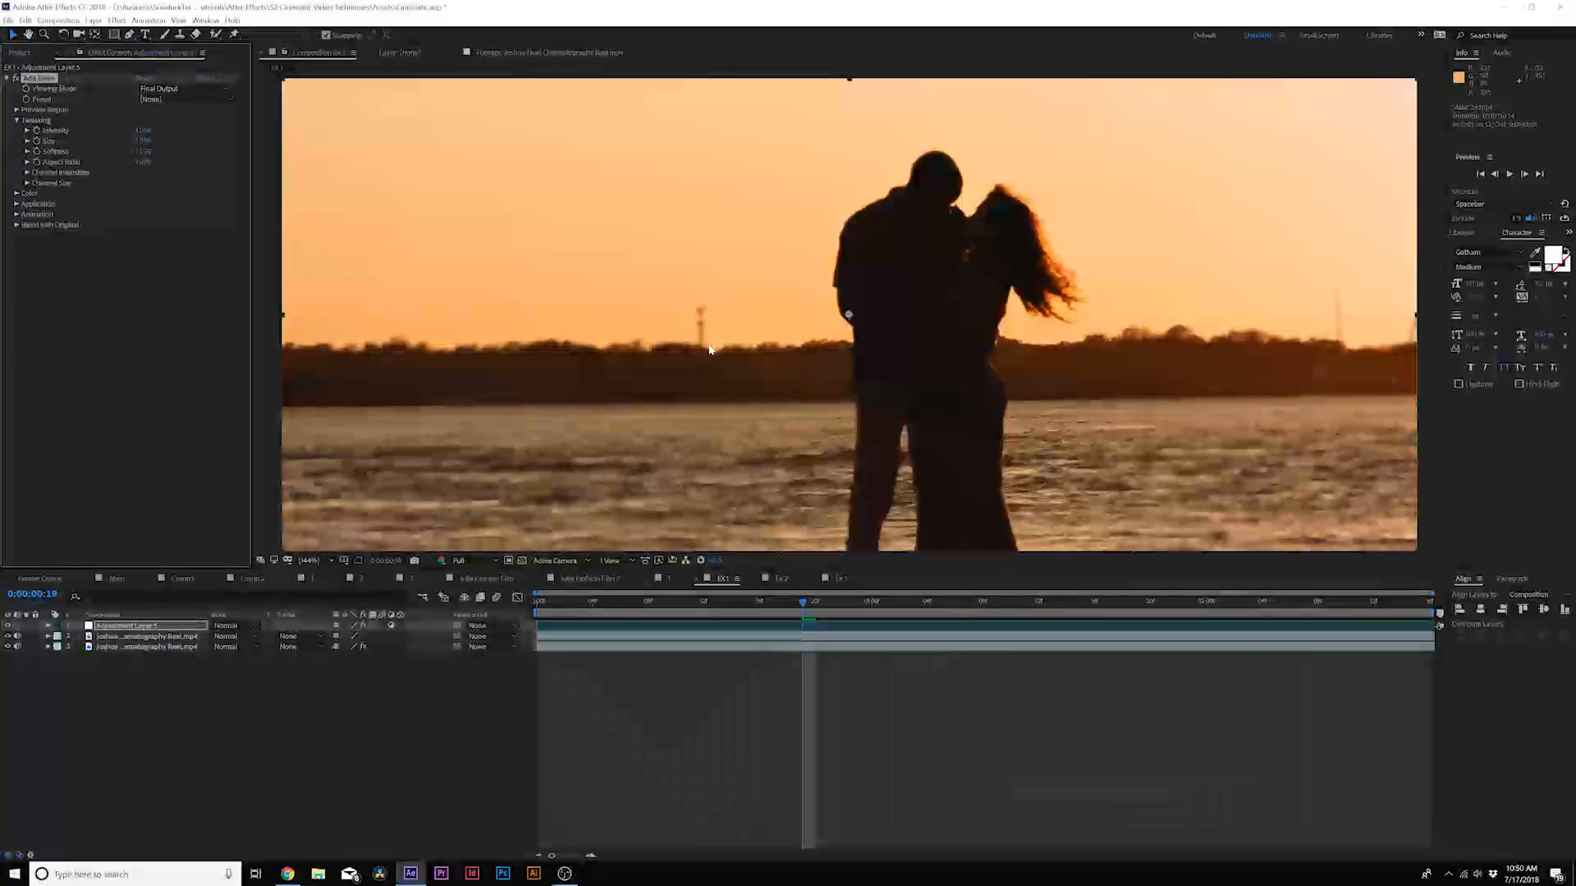
Set the grain's intensity to 0.400 and its aspect ratio to 2.000.
scroll(692, 336, down, 1)
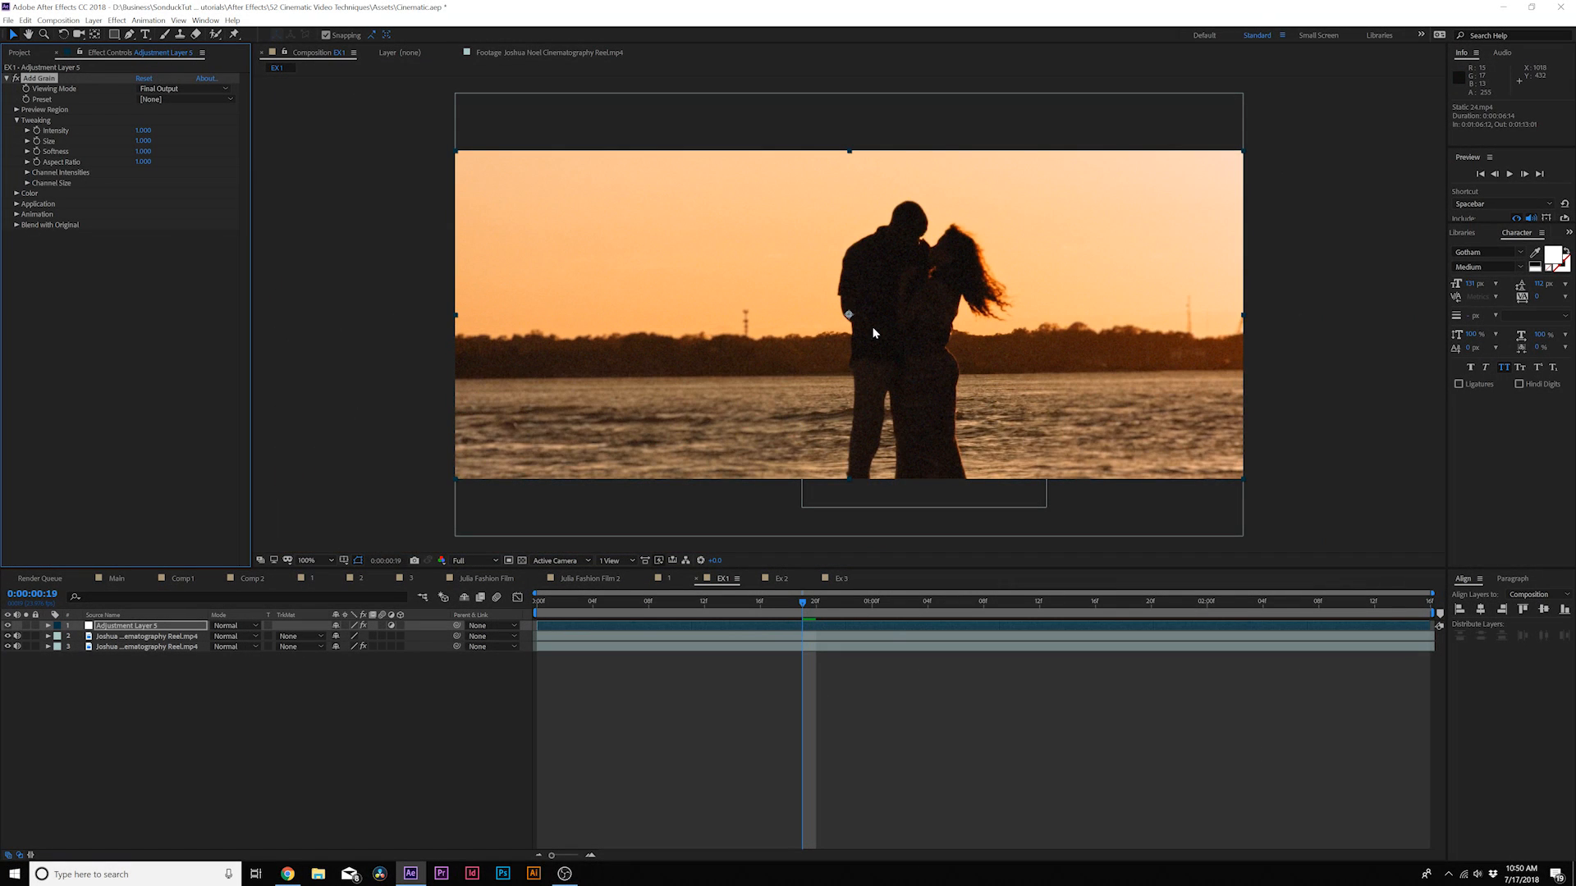
key(shift+slash)
drag(146, 129, 151, 132)
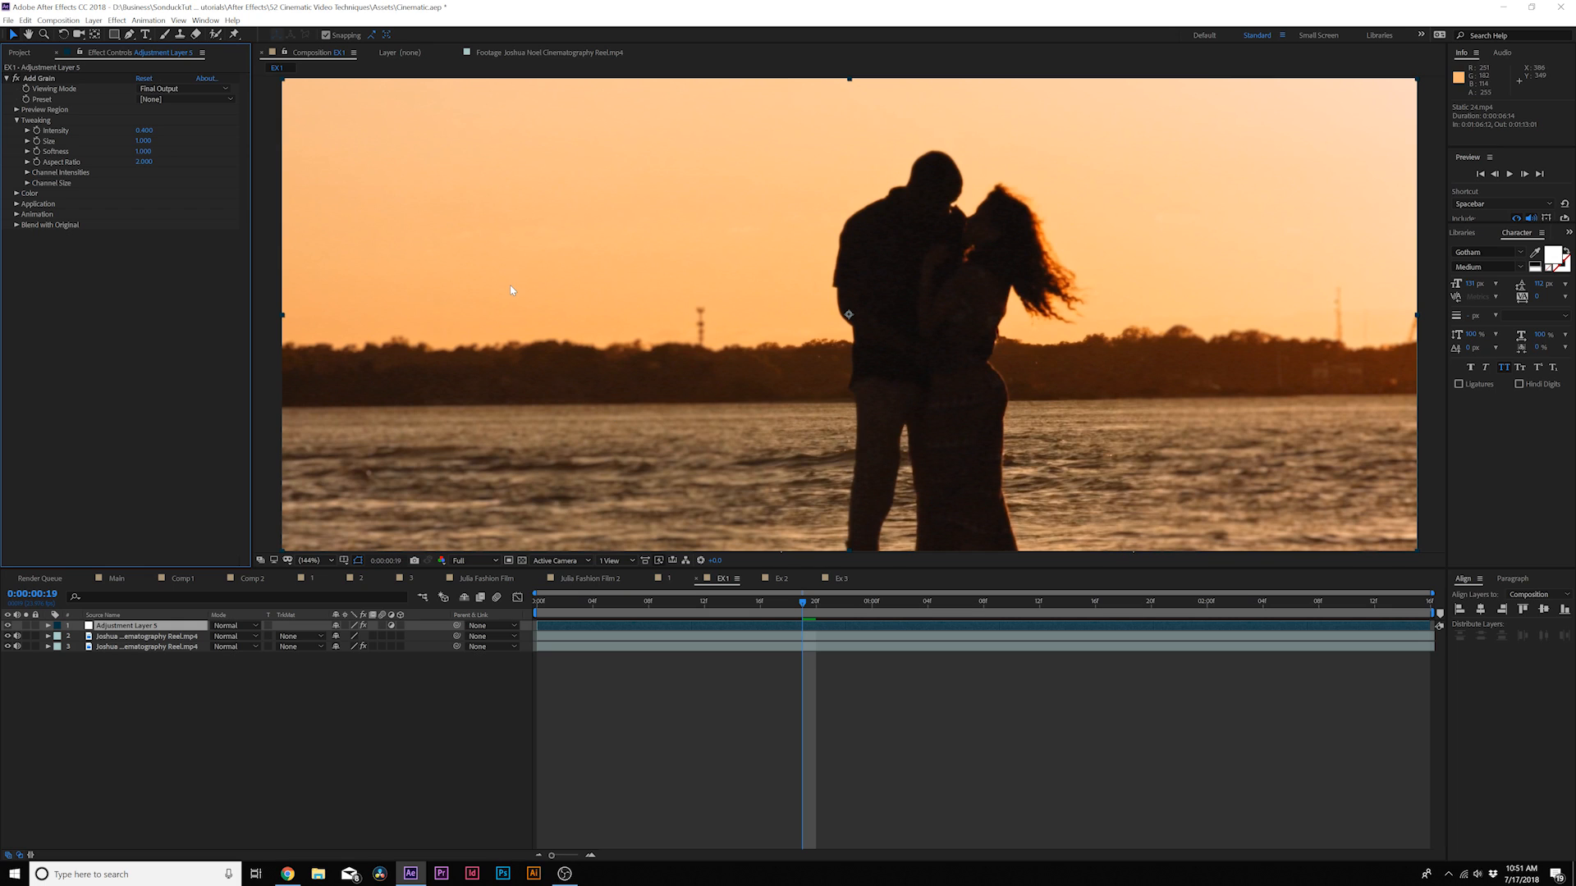
Reduce the grain's Shadows application to 0.470, comparing the dark areas with the effect on and off.
click(16, 203)
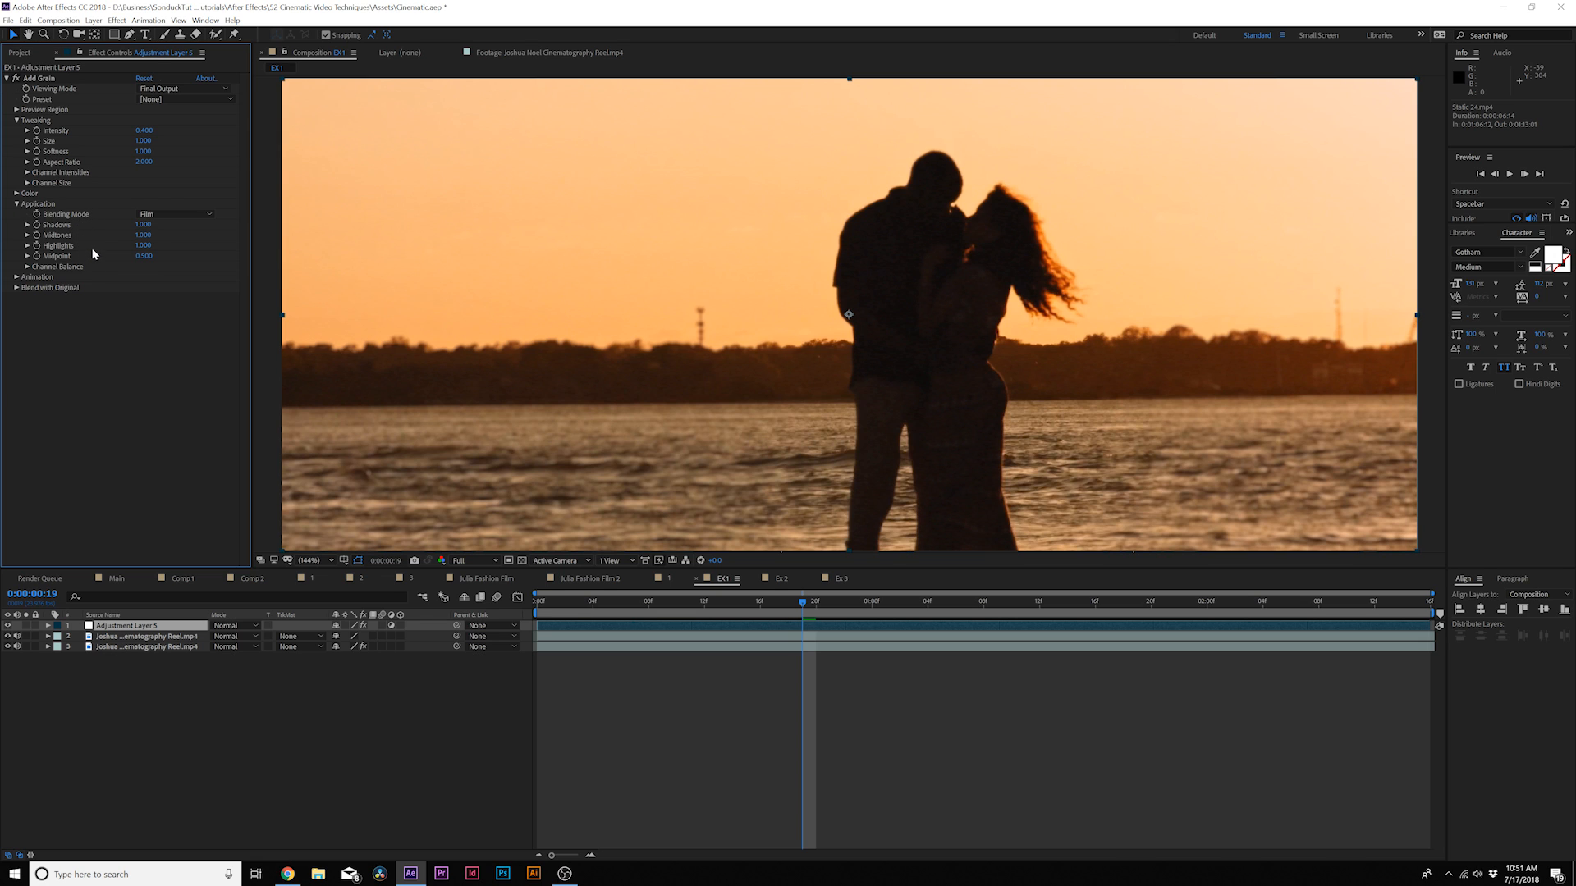
drag(144, 224, 135, 227)
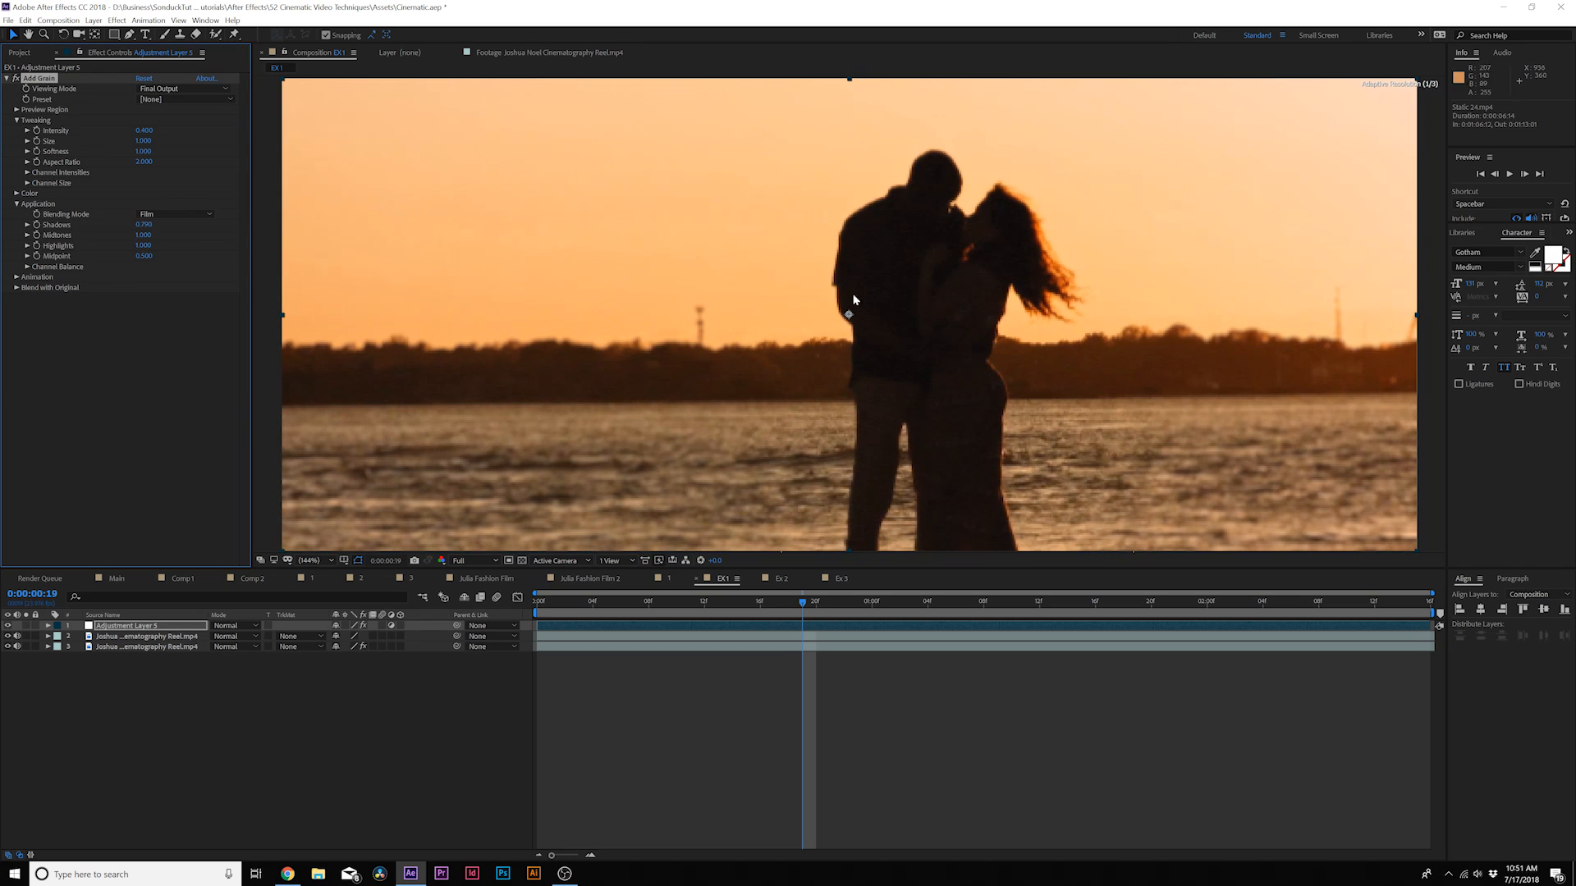
scroll(894, 301, up, 5)
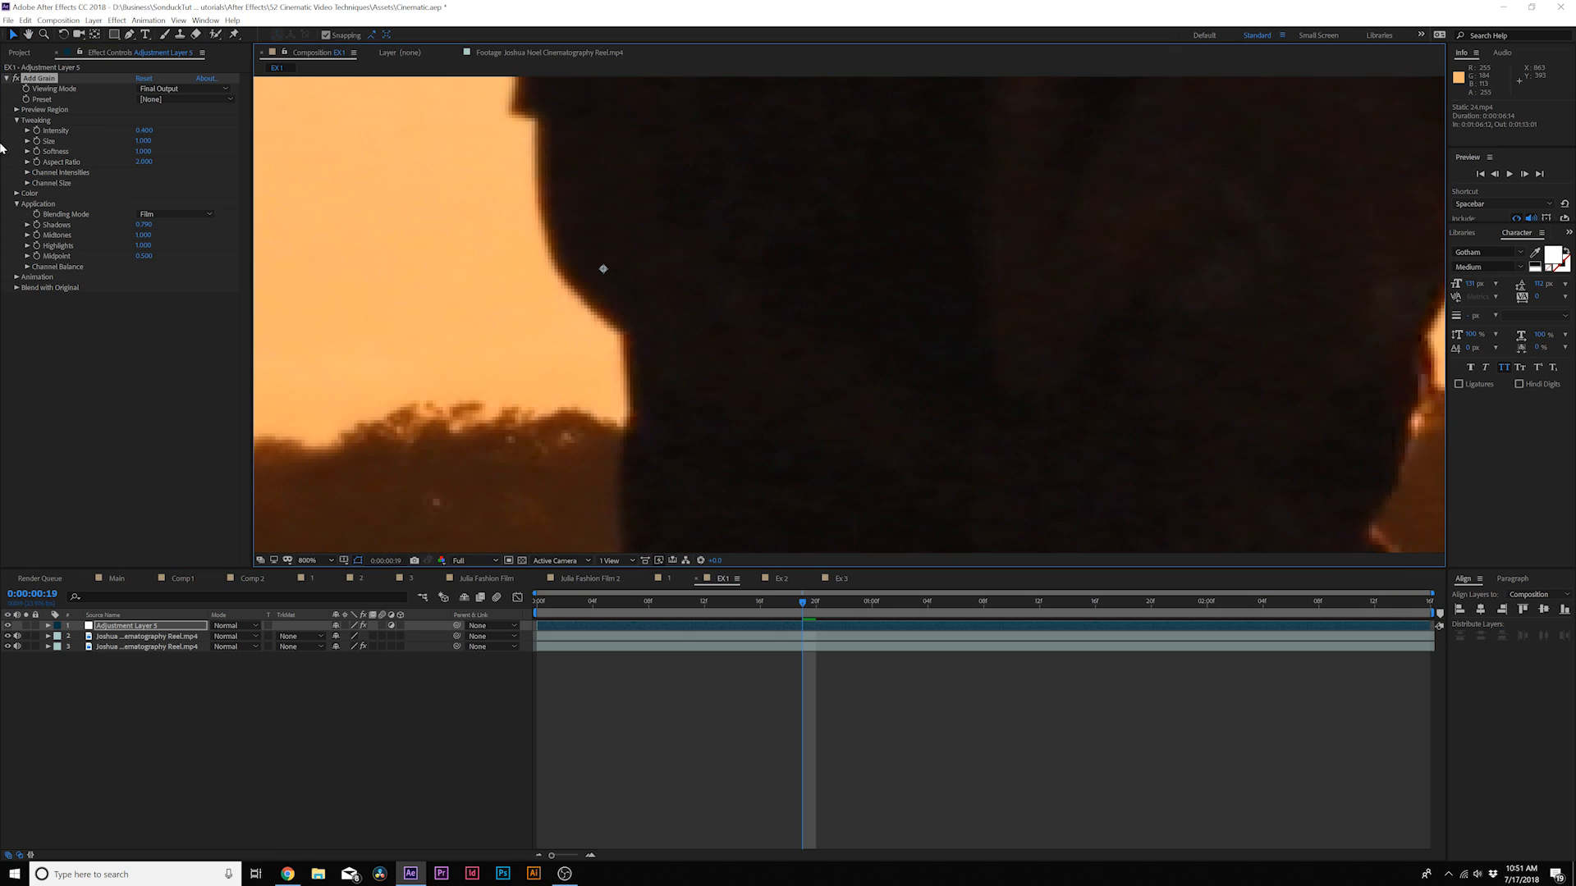
click(16, 79)
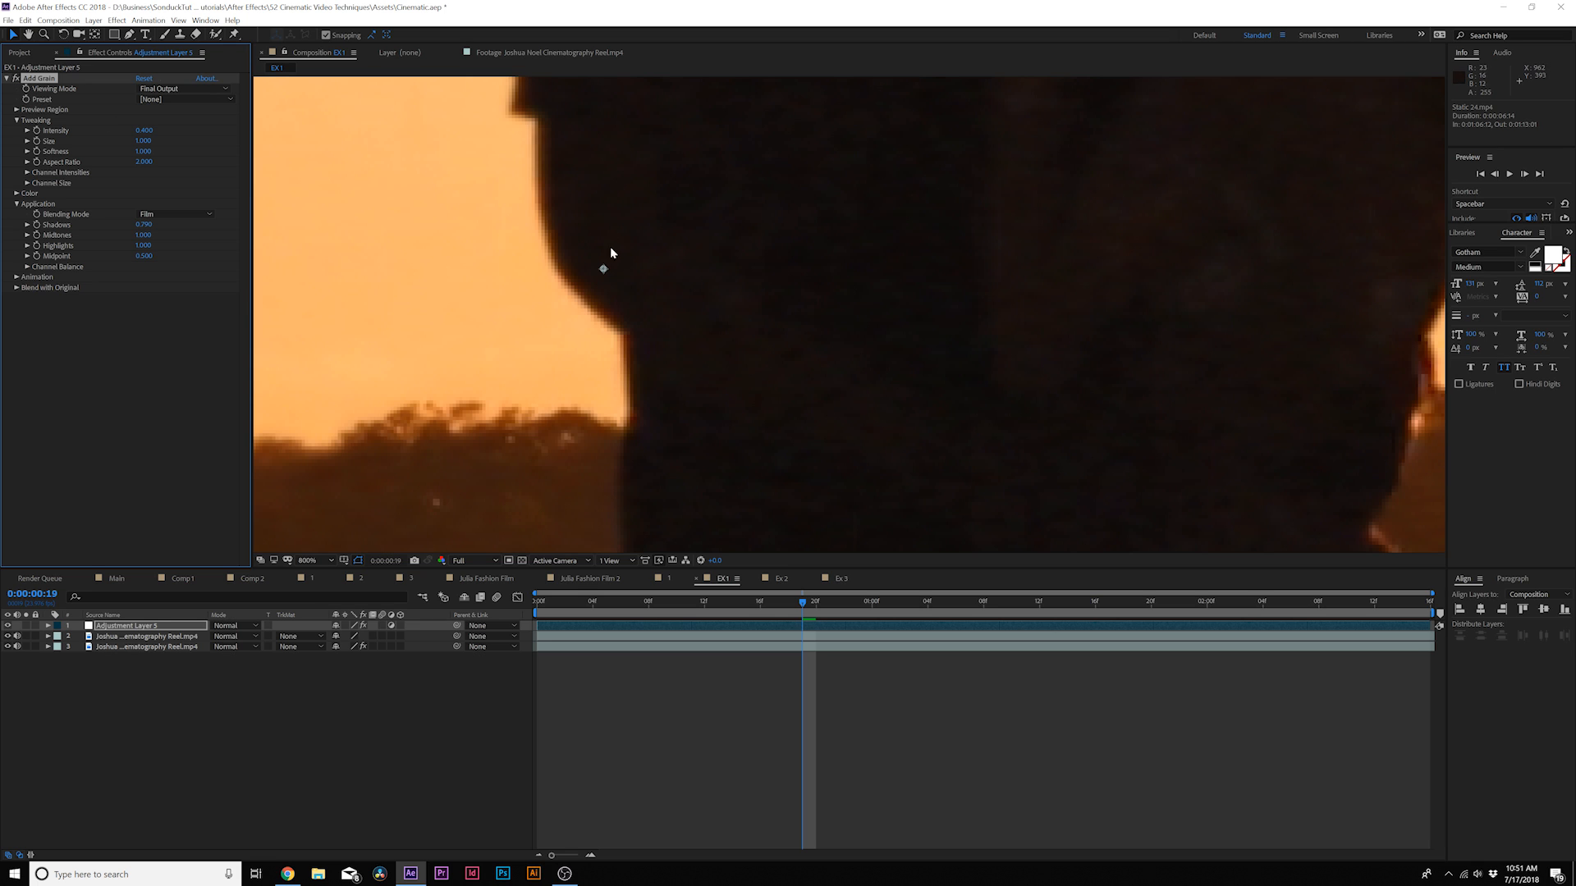
drag(143, 225, 138, 226)
Raise the grain's Highlights to 2.260 and lower its Midtones, checking the silhouette up close with the effect on and off.
scroll(777, 340, down, 4)
scroll(813, 340, down, 1)
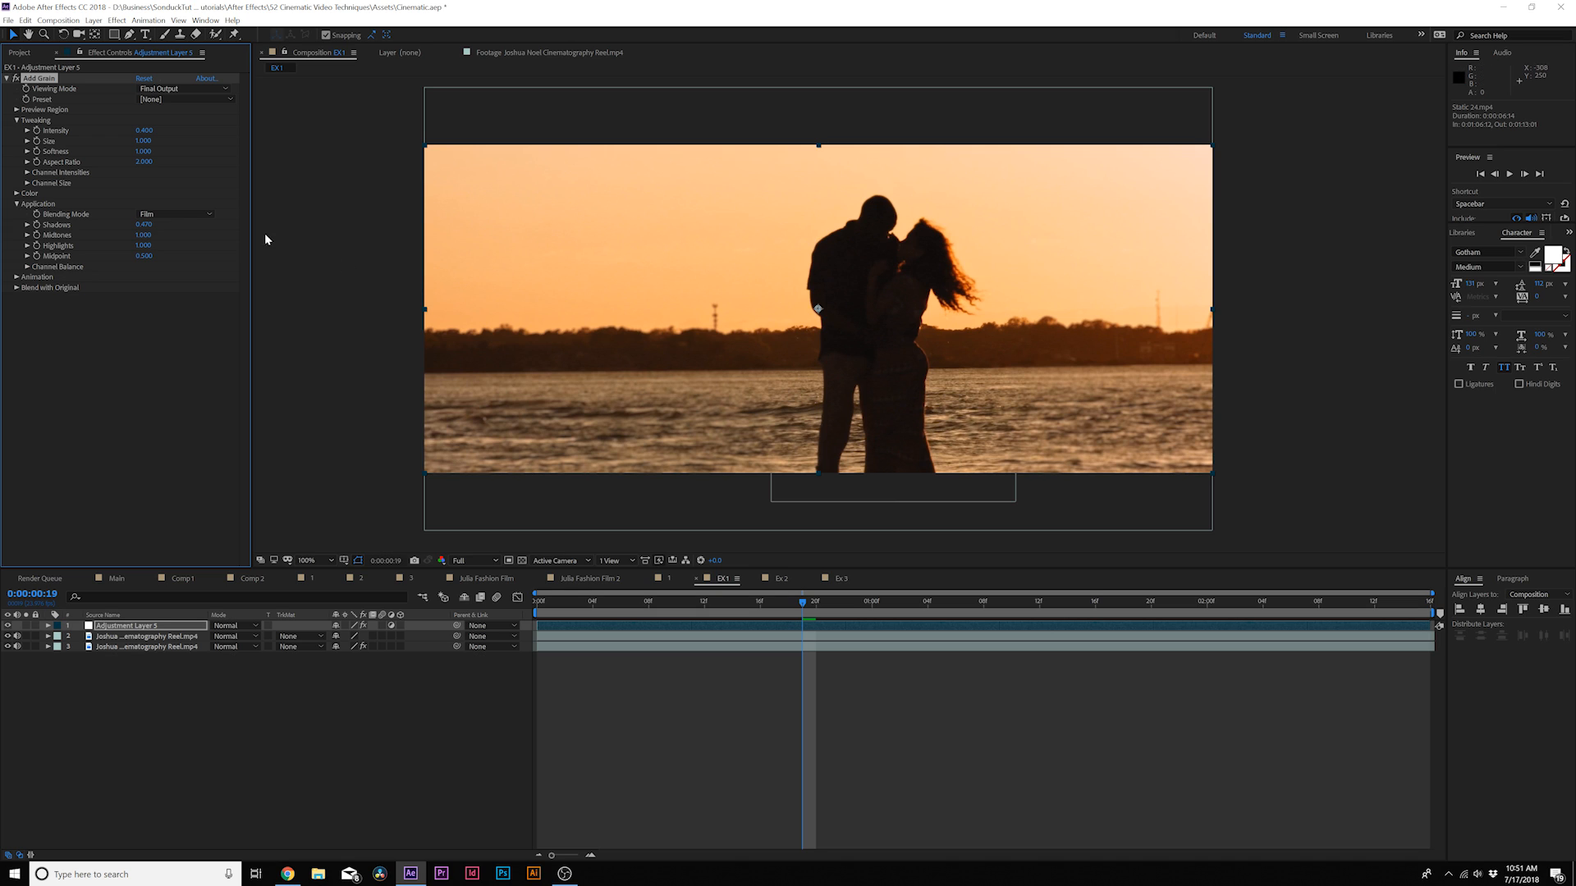
drag(142, 245, 212, 253)
drag(143, 240, 110, 238)
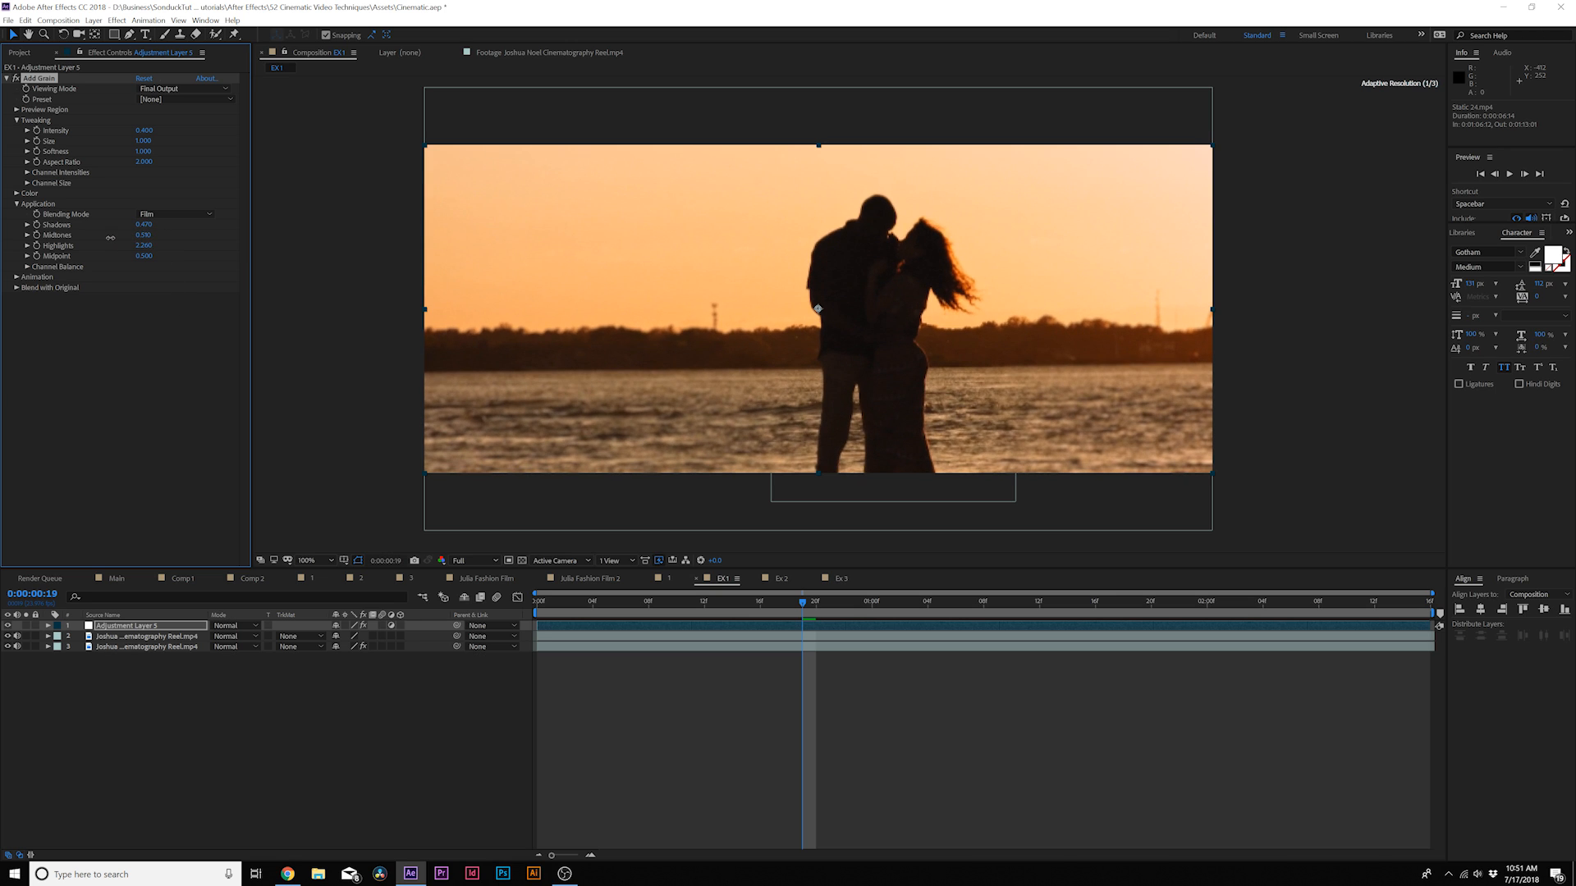
key(period)
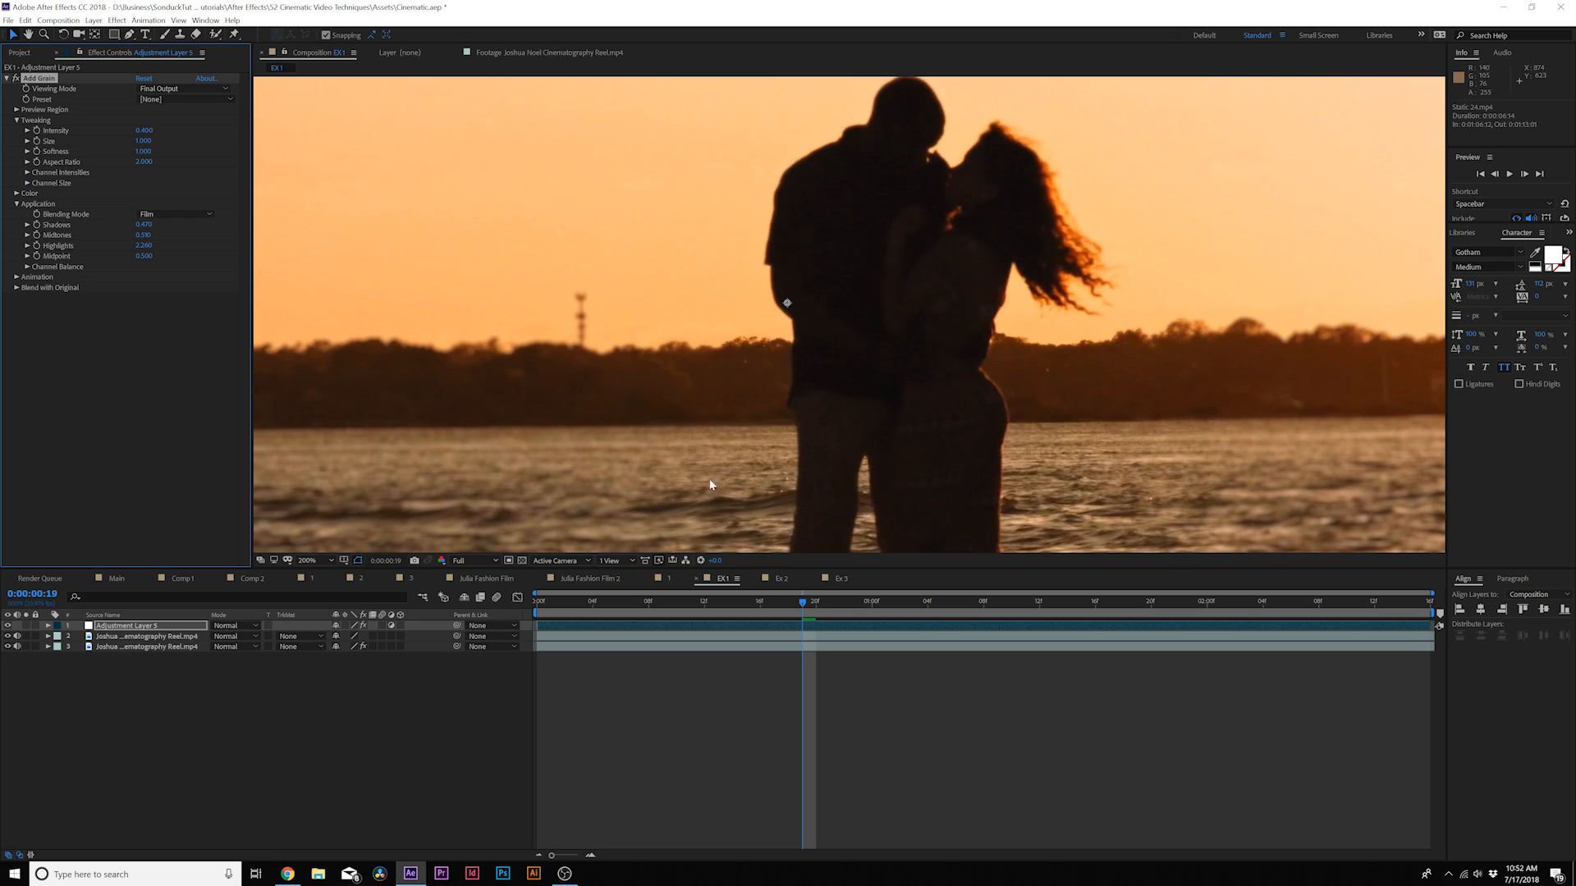
key(period)
key(period)
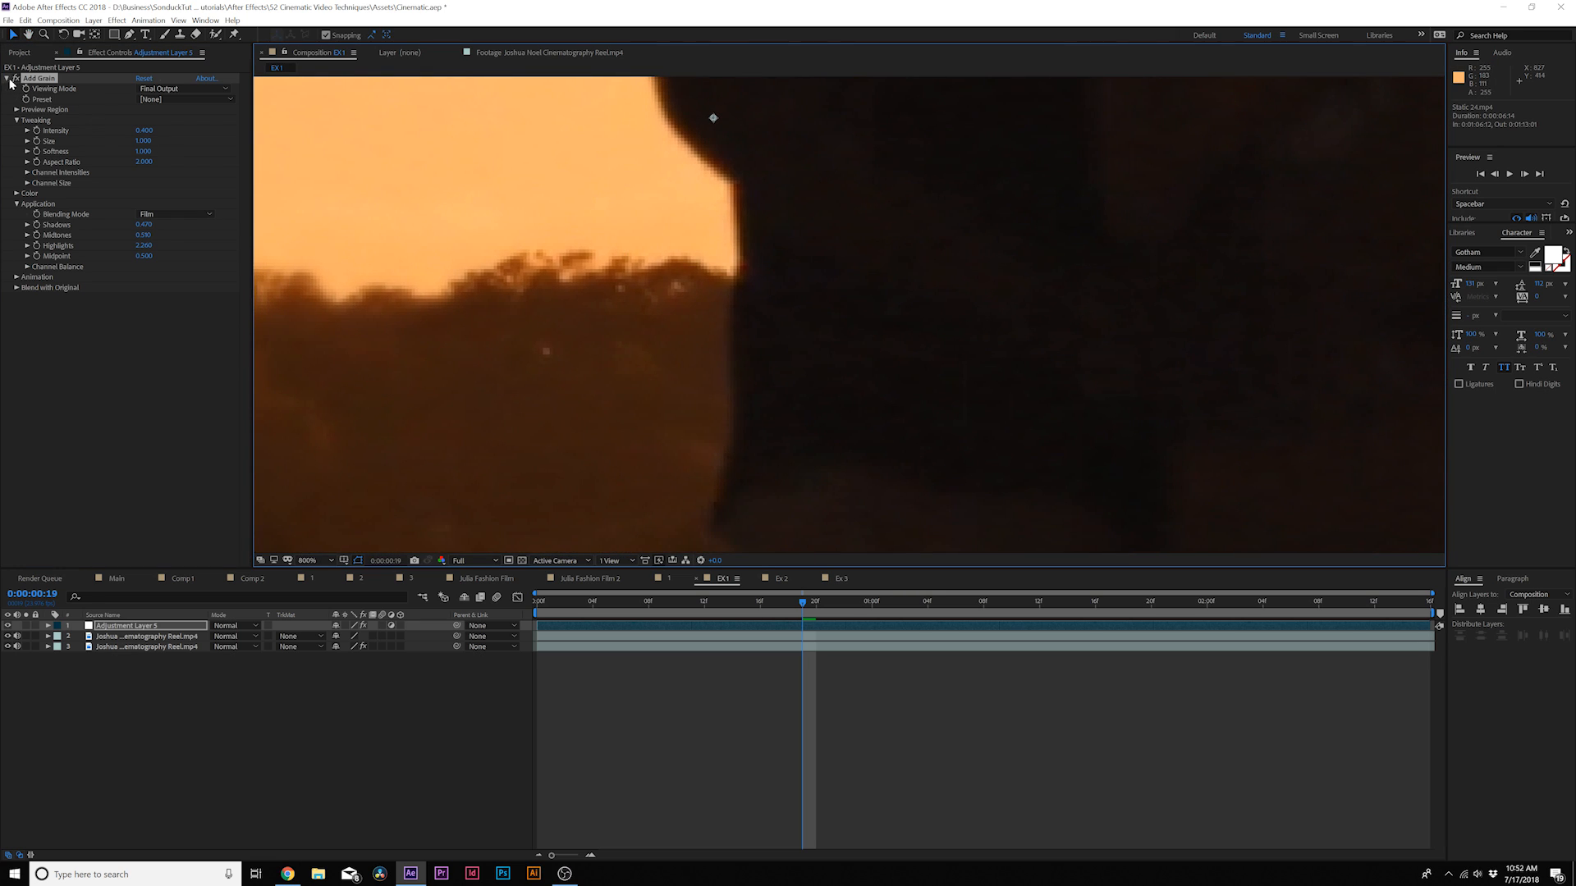
click(17, 79)
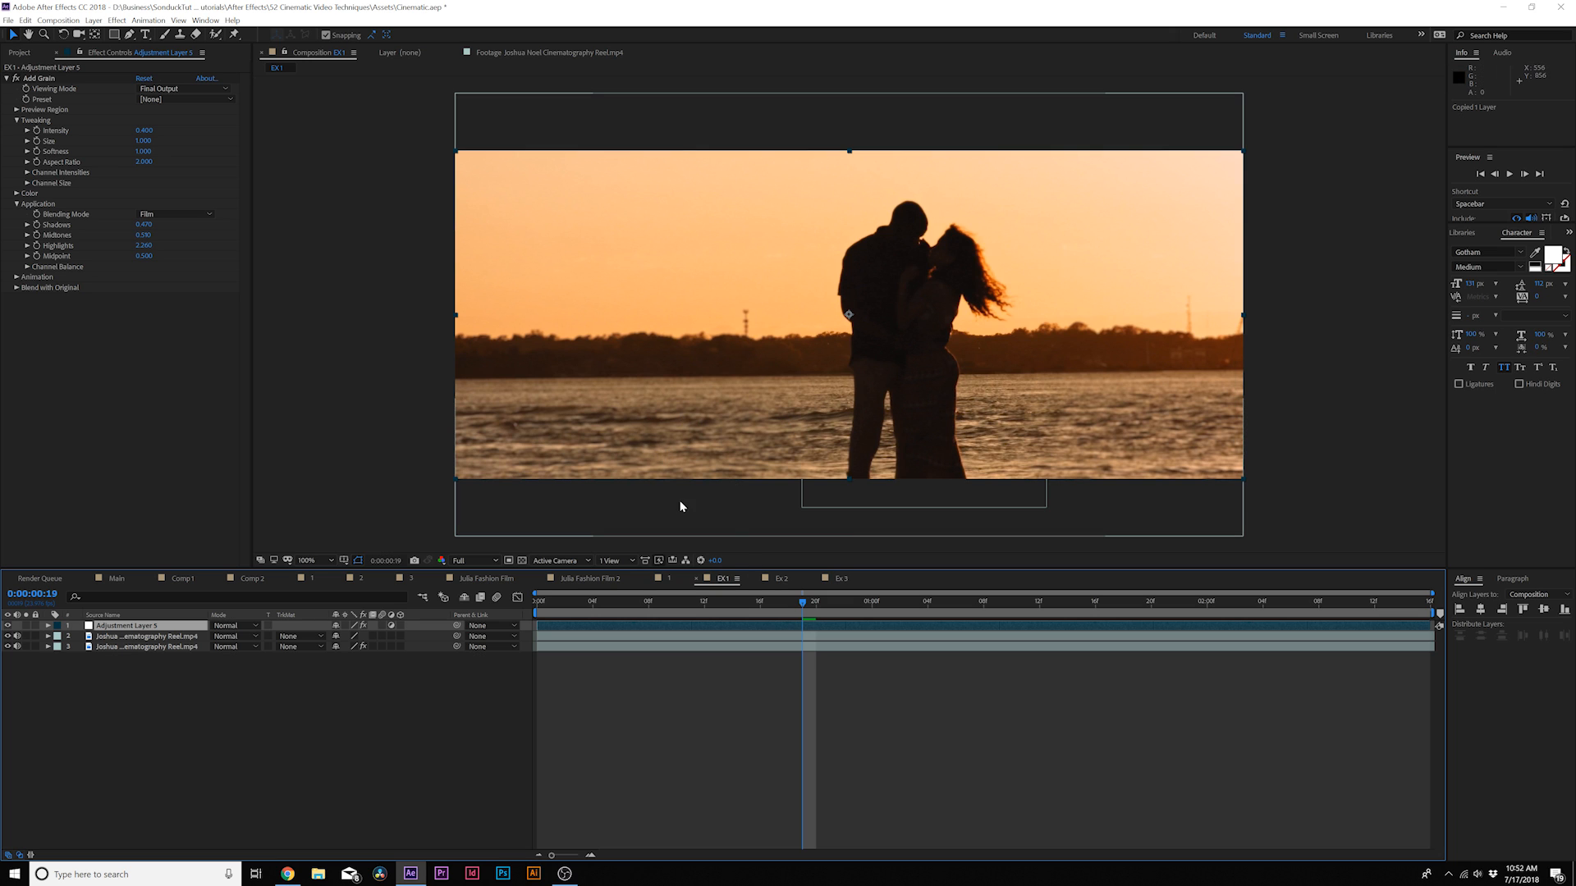
Paste the grain adjustment layer into Ex 2, lowering its Shadows there, and into Ex 3.
click(780, 578)
key(ctrl+v)
drag(1019, 401, 811, 469)
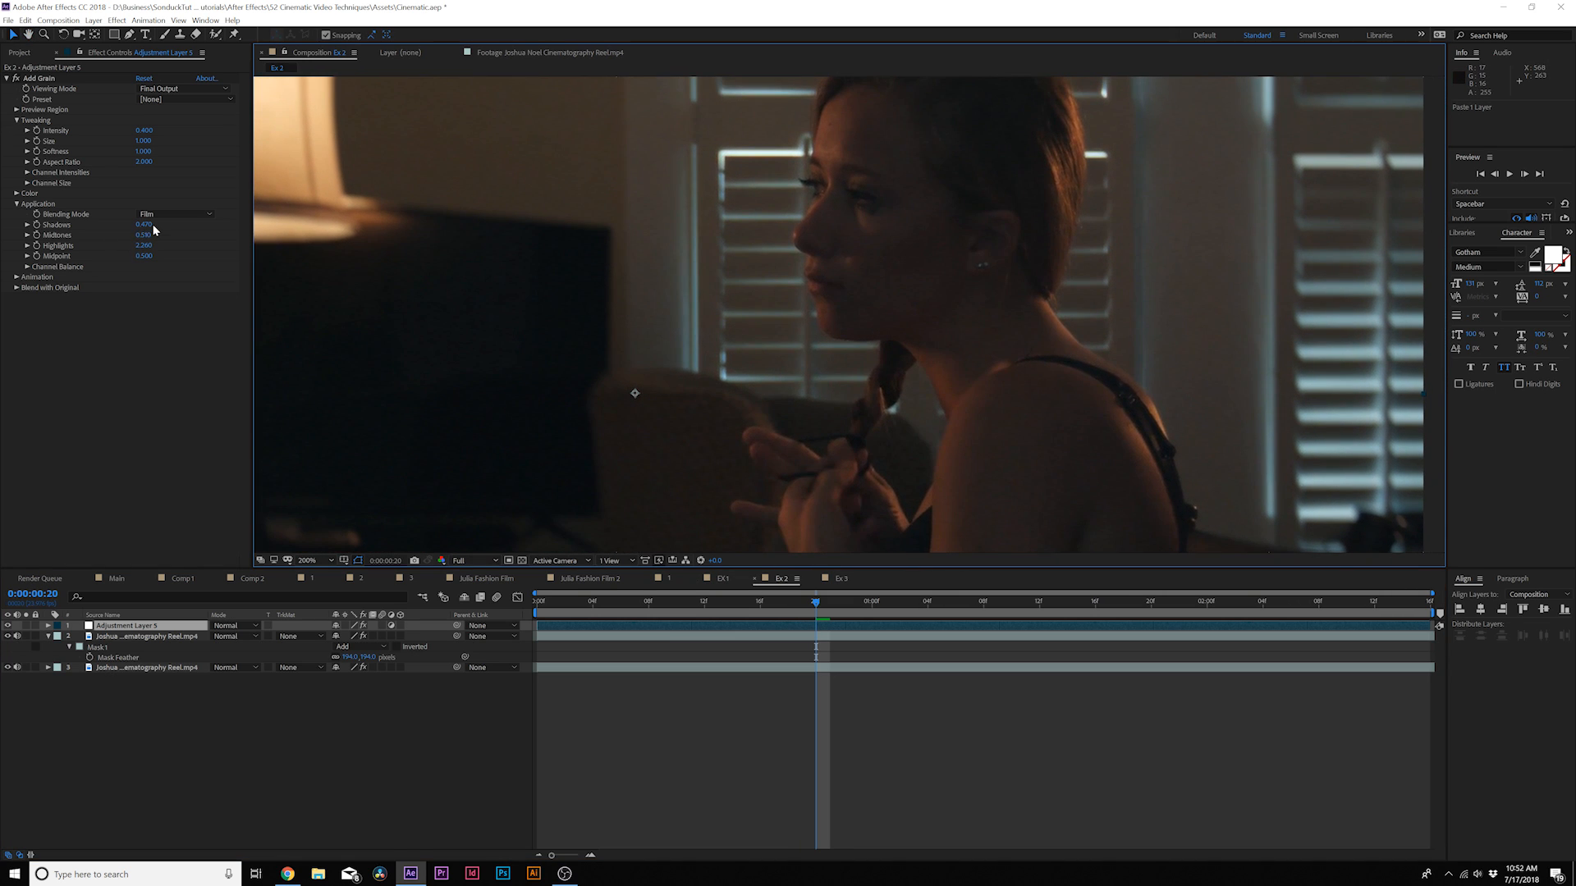
drag(142, 224, 138, 224)
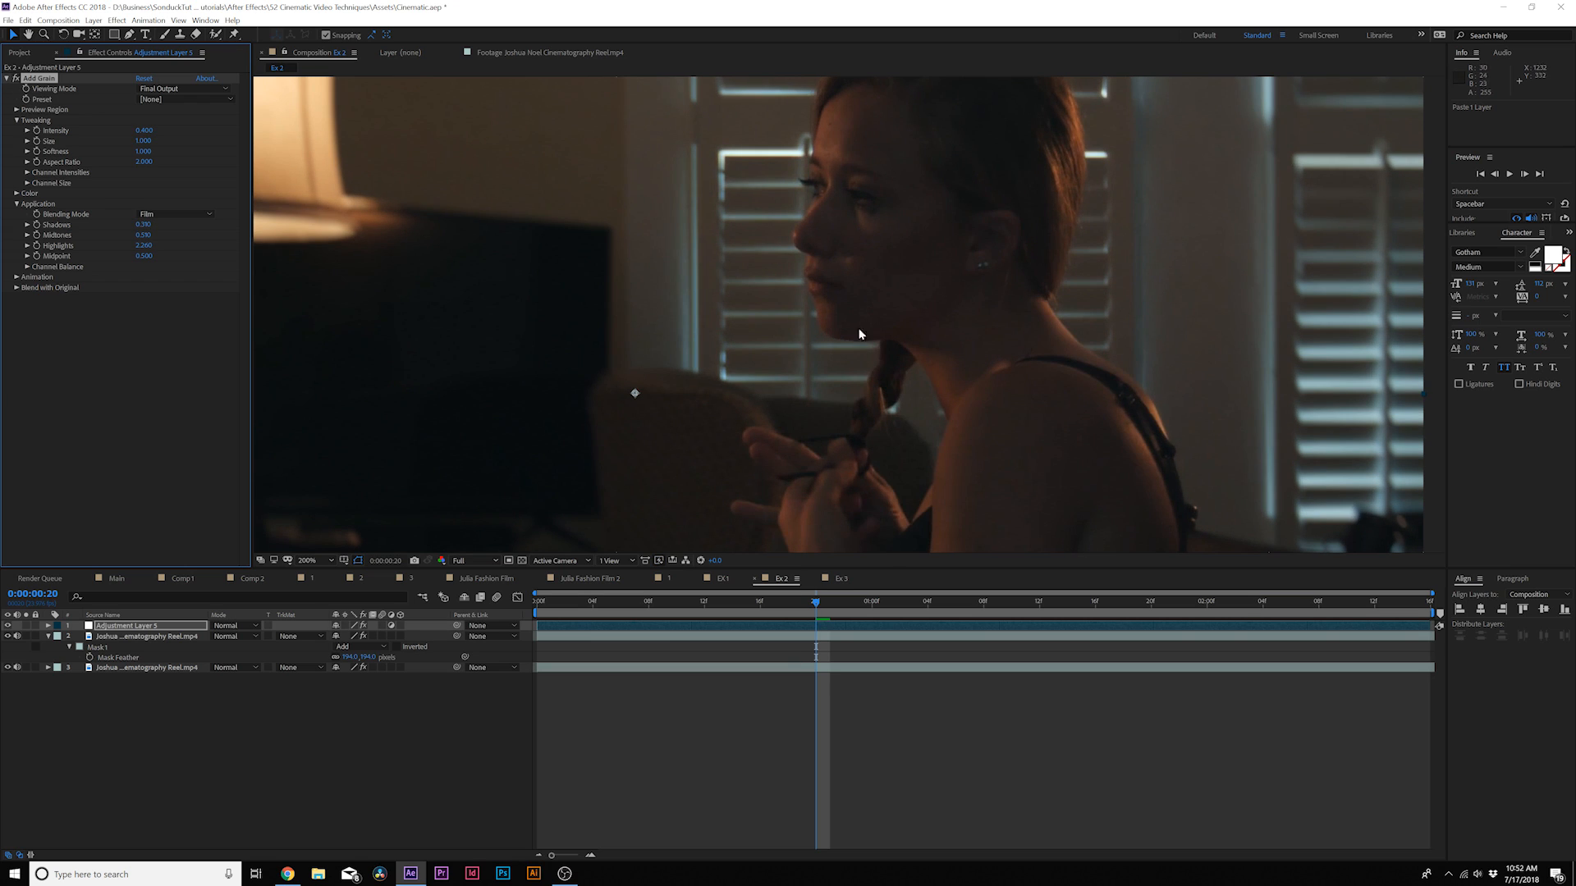
scroll(870, 332, down, 1)
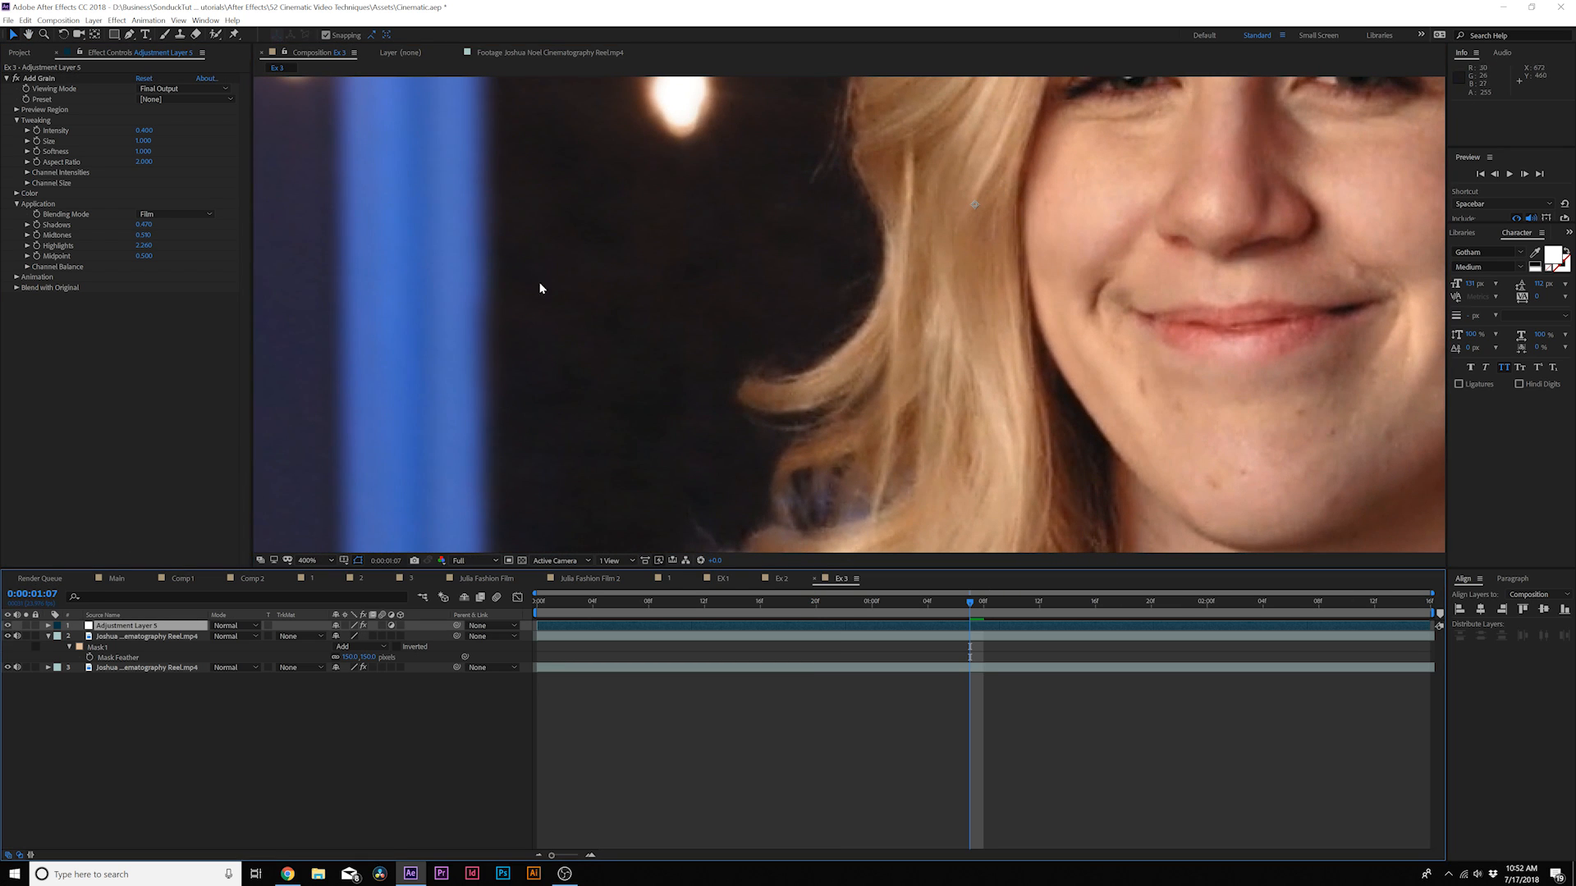
scroll(739, 369, down, 2)
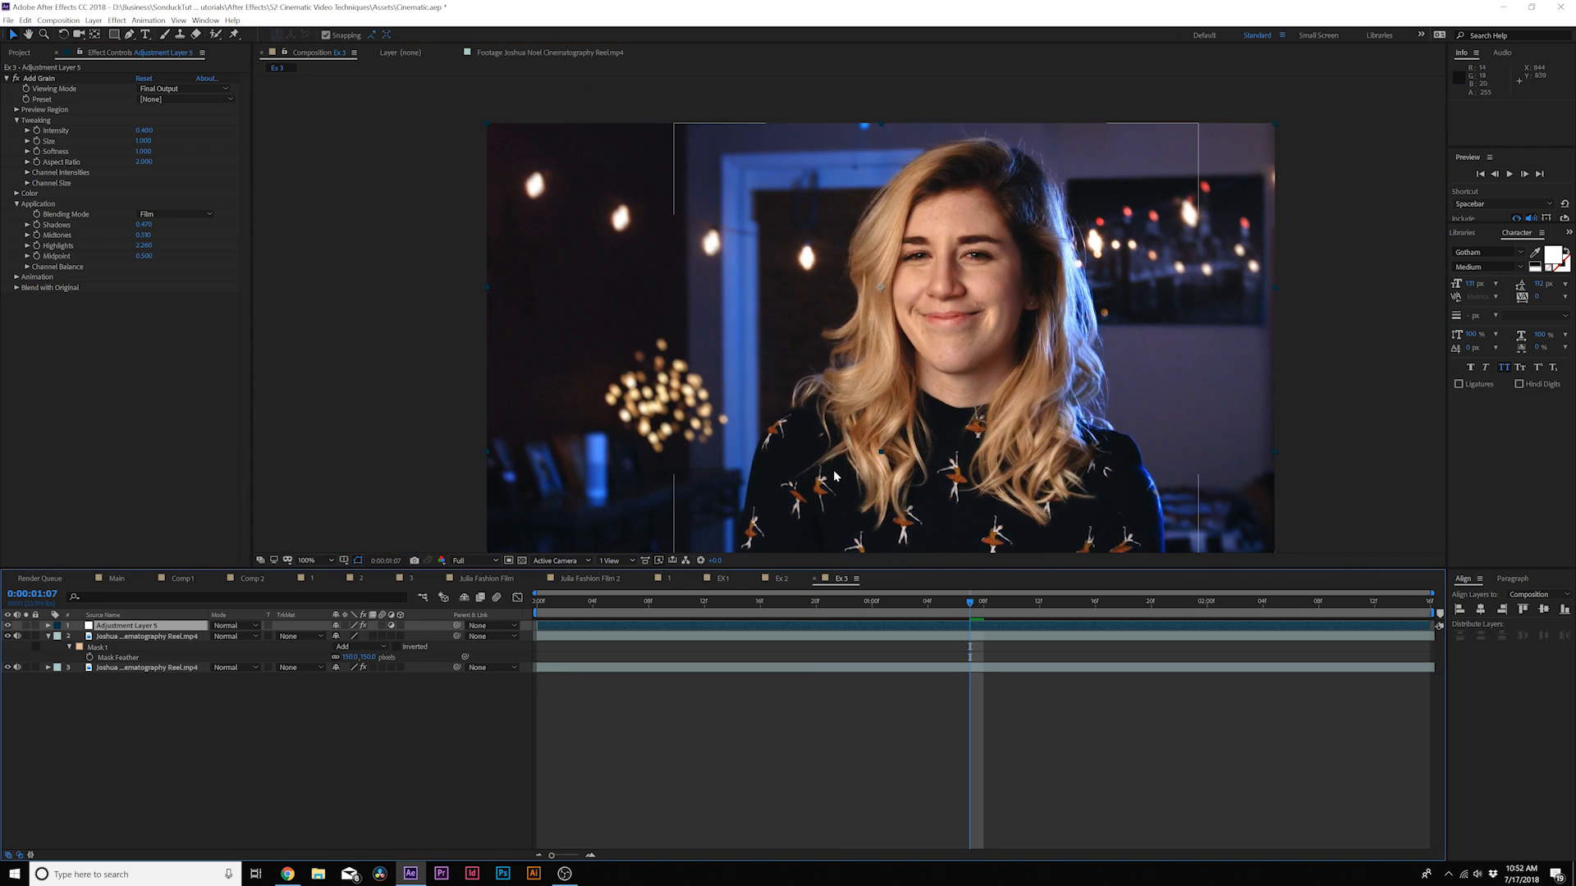
Place Static 24.mp4 above the adjustment layer in EX1 and set its blending mode to Screen.
click(719, 580)
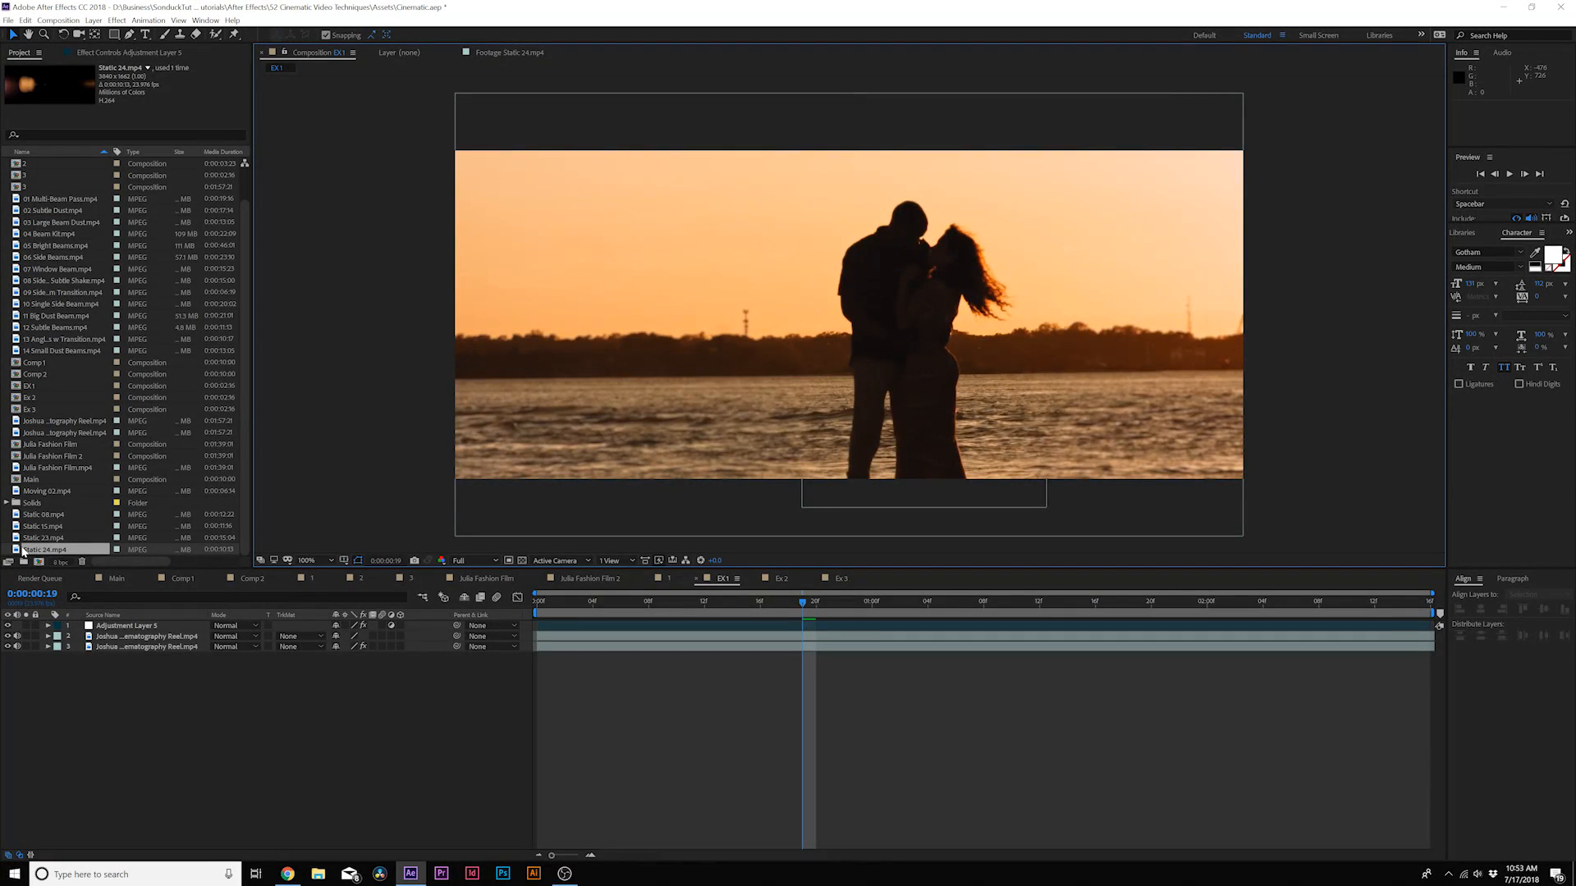
click(26, 551)
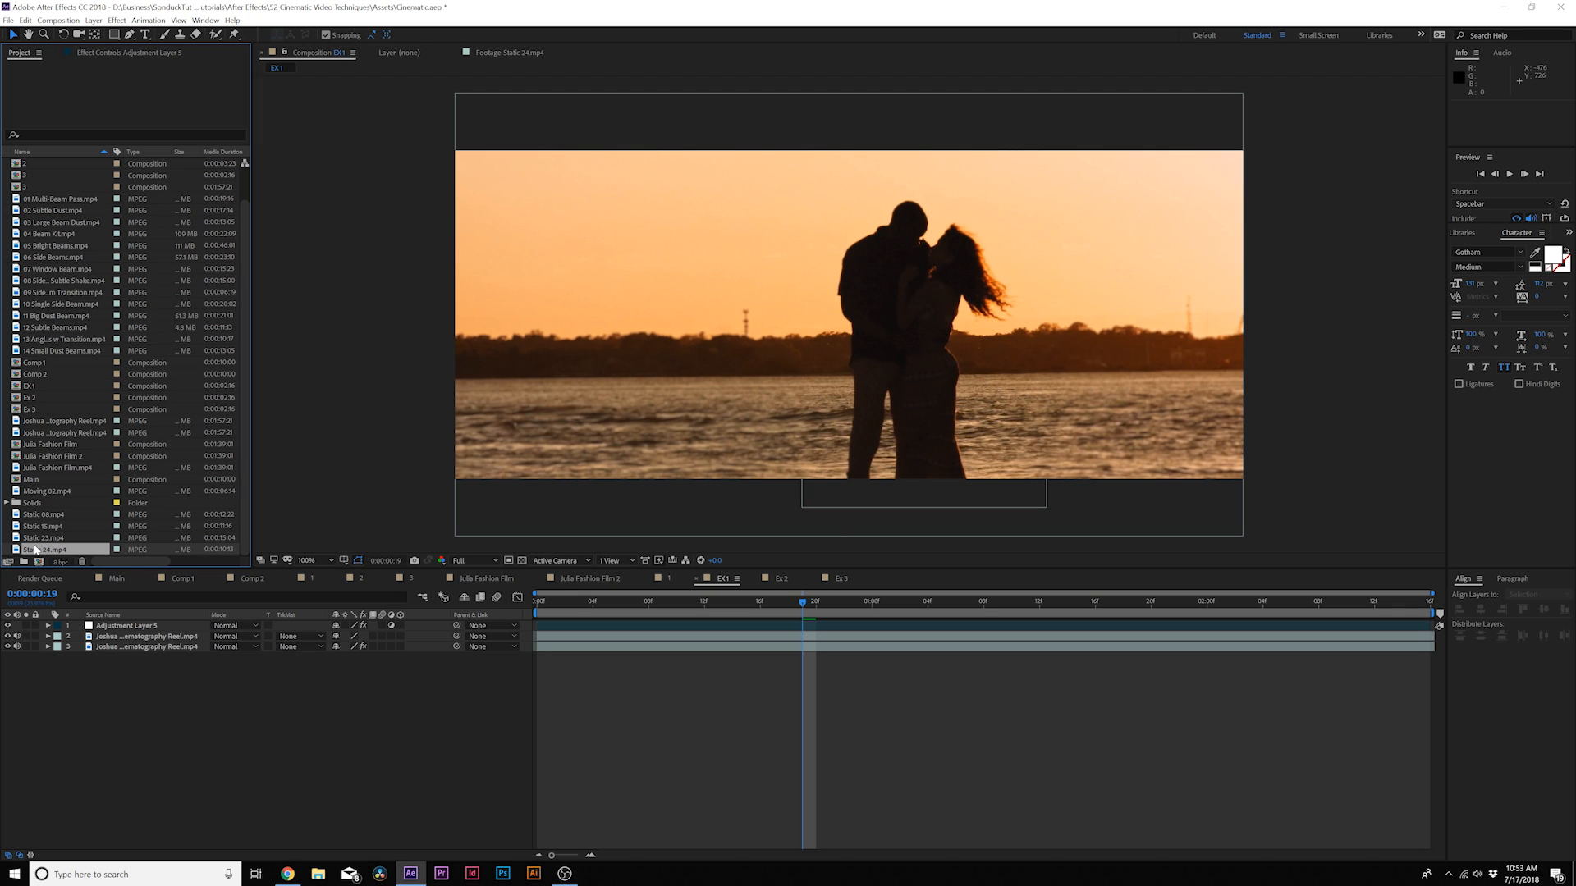
drag(35, 554, 105, 628)
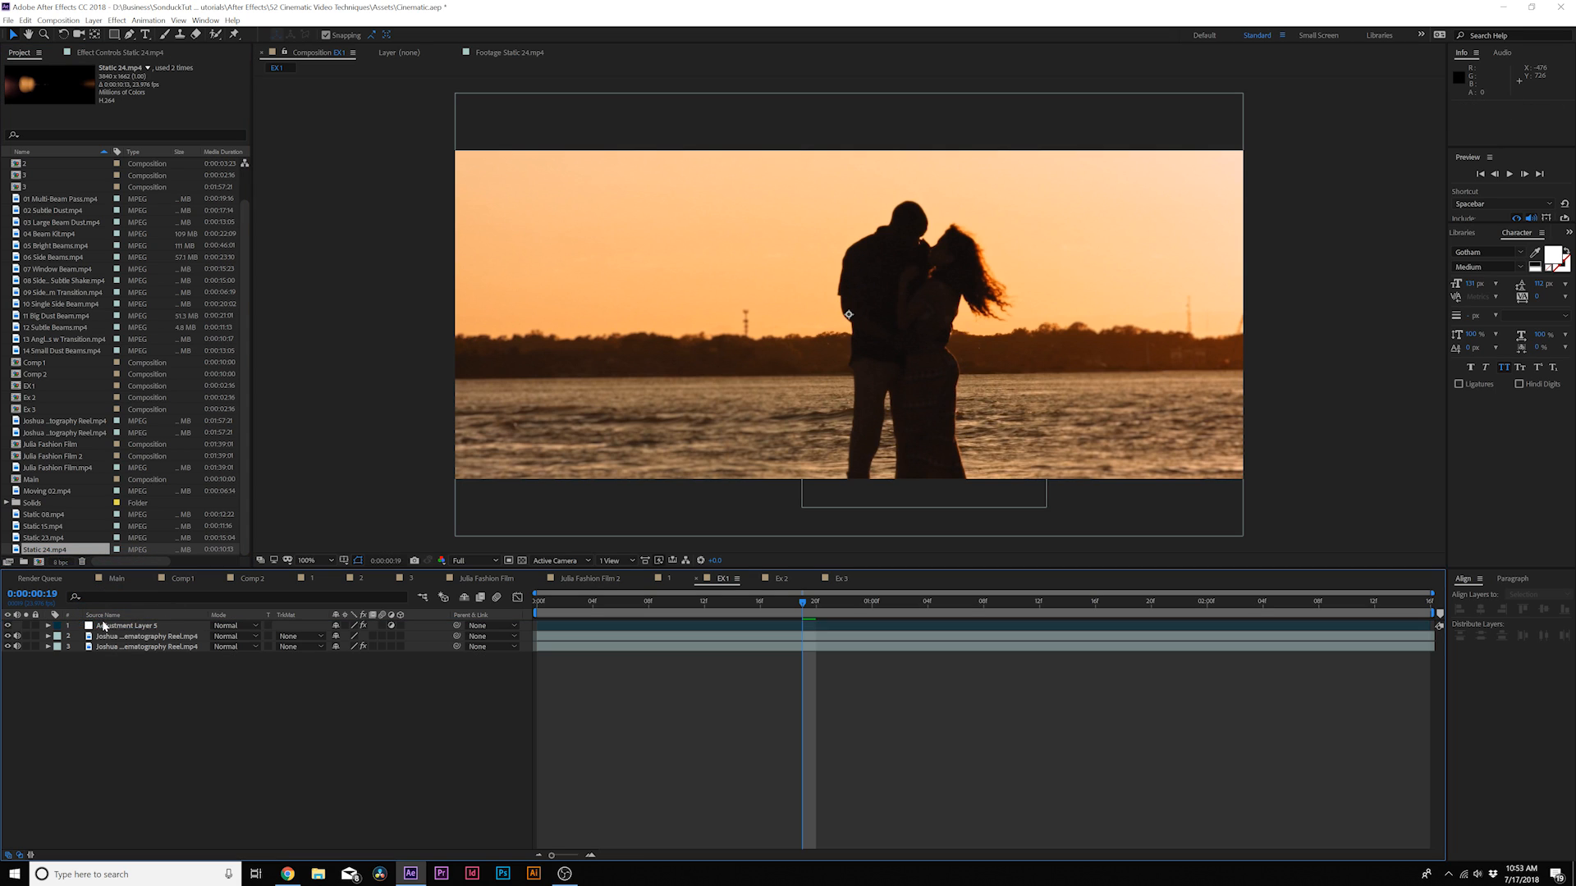
click(234, 626)
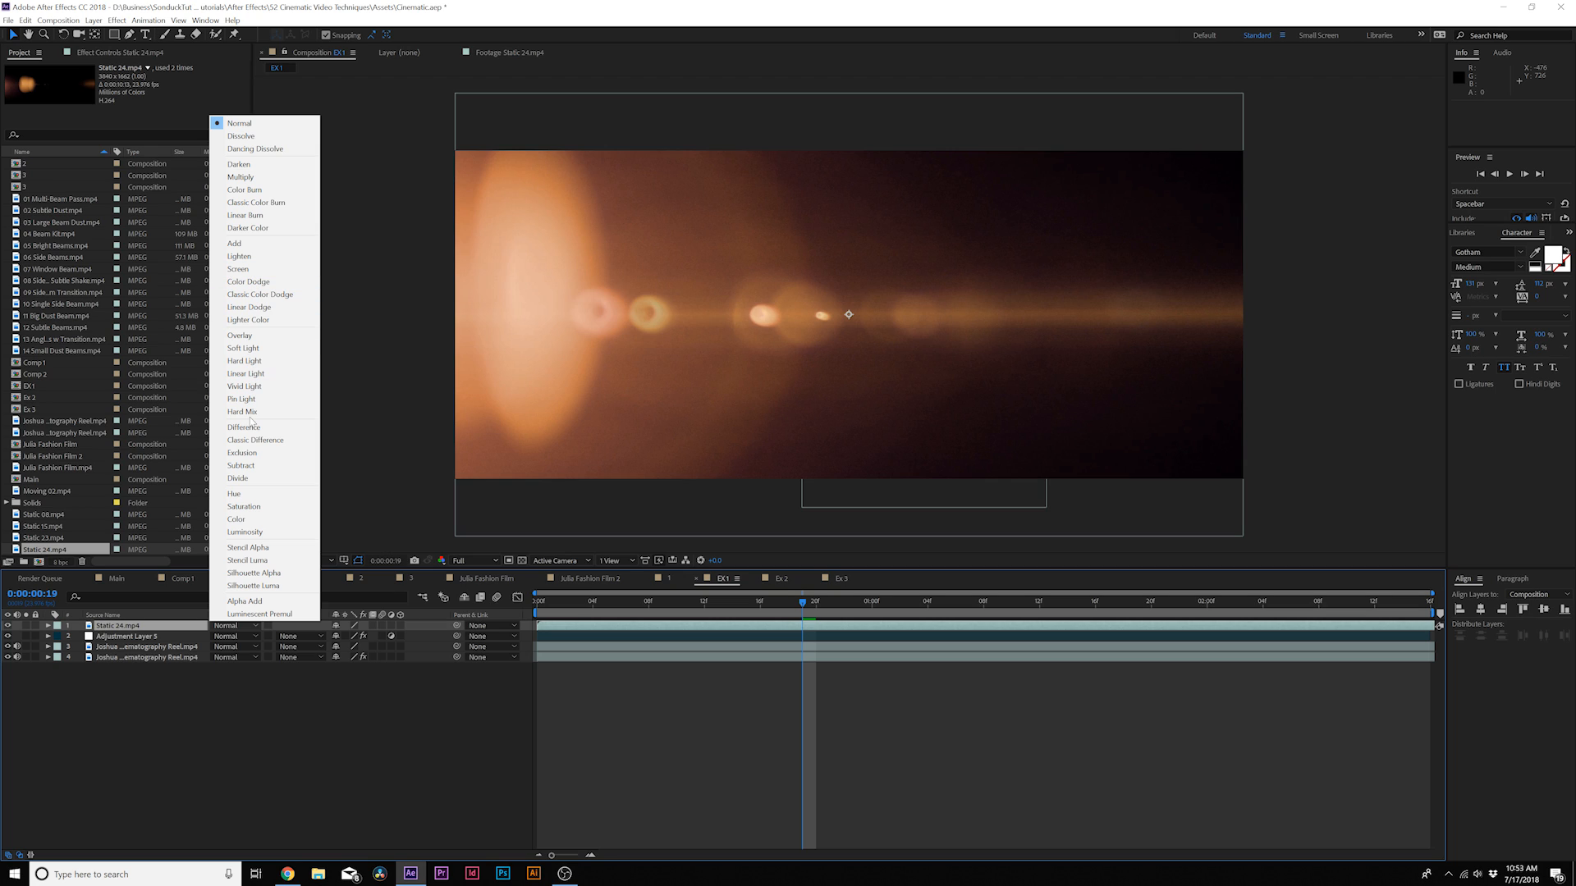
click(251, 271)
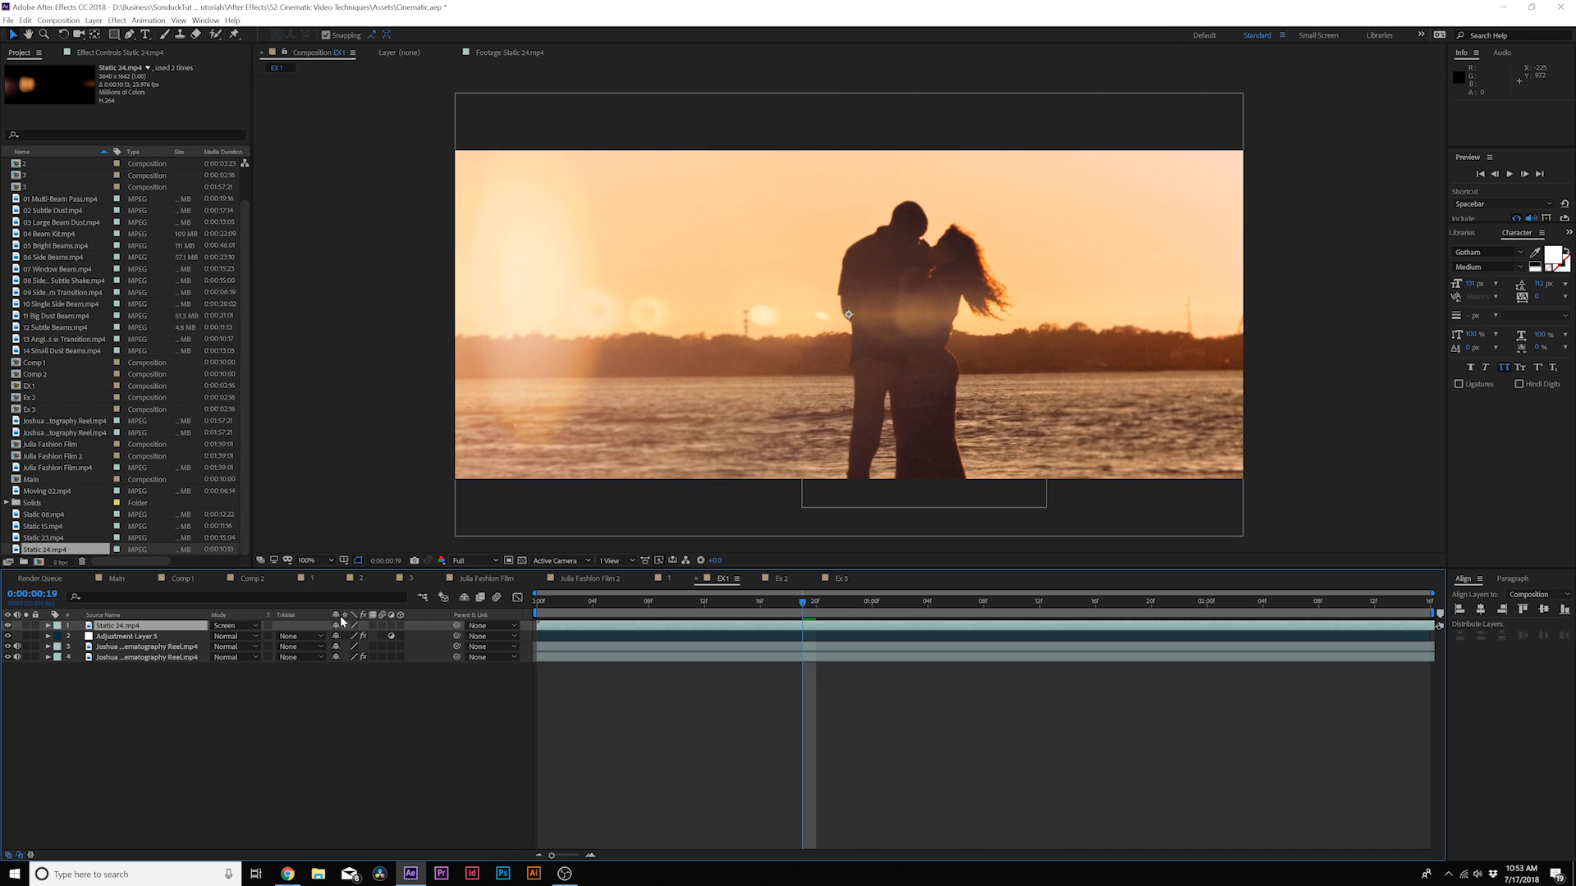
Scale the Static 24.mp4 flare to 52% and play the EX1 shot to preview it.
key(s)
click(363, 726)
drag(623, 608, 1370, 635)
key(space)
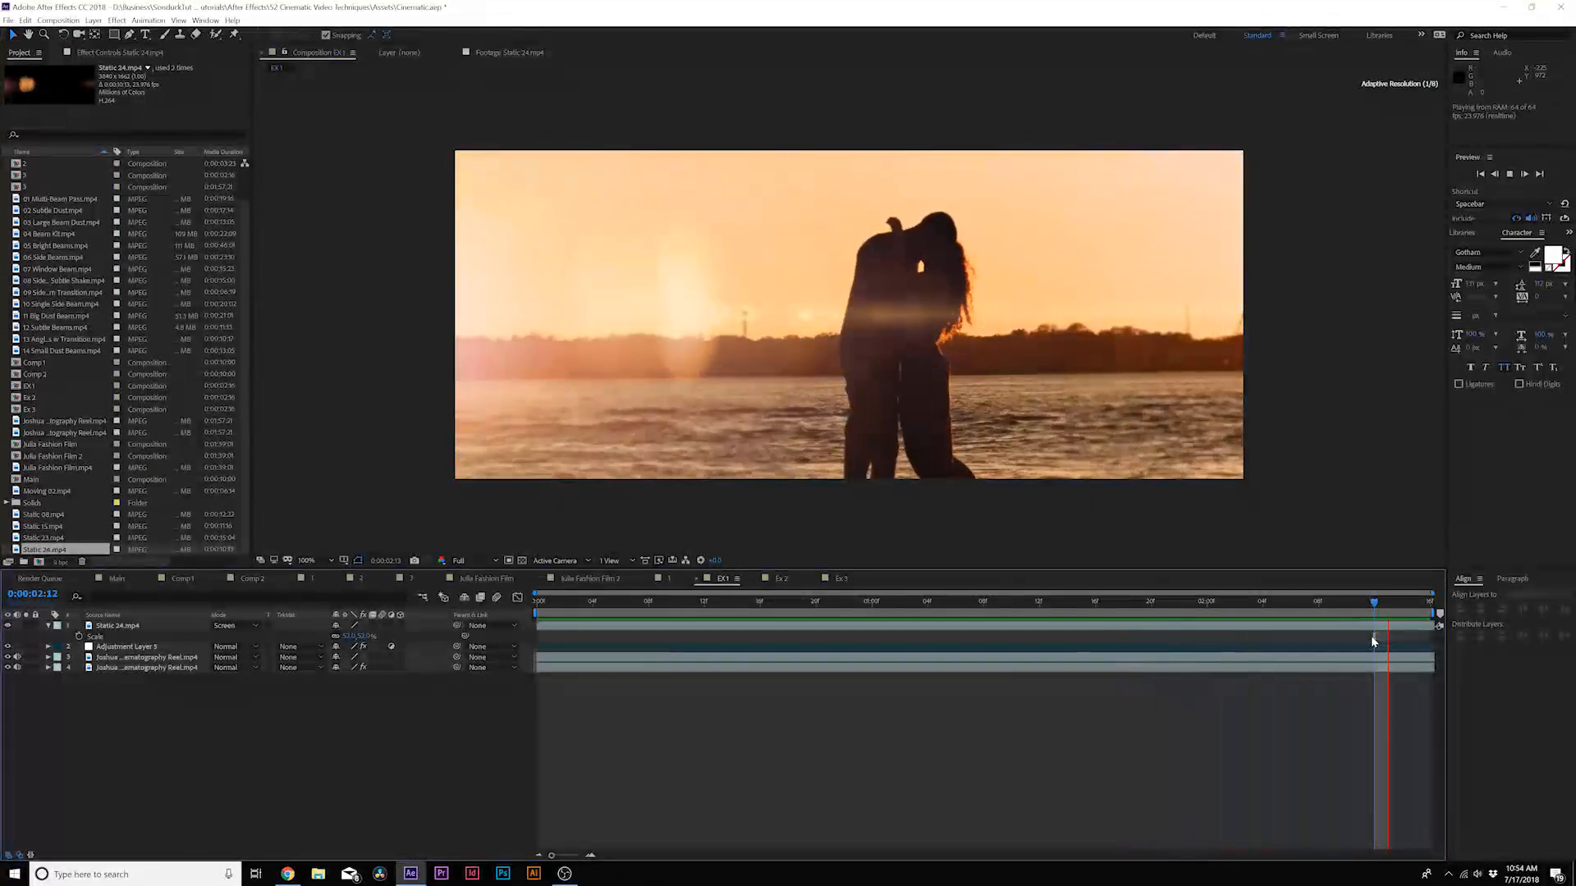
key(space)
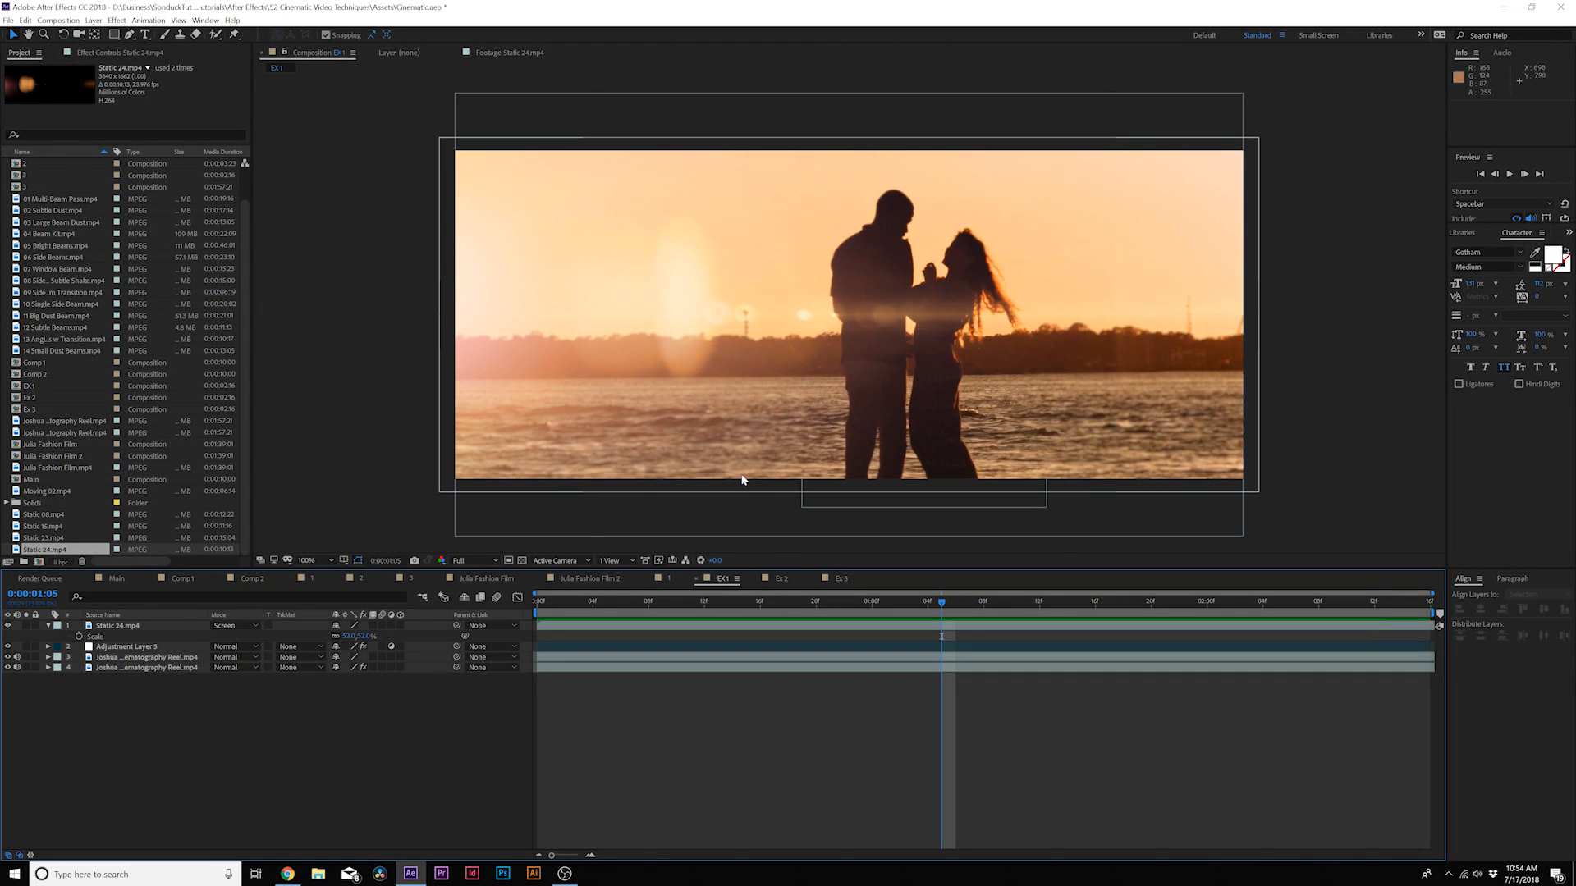
Lower the opacity of the Static 24.mp4 flare layer and play the shot to check it.
click(123, 627)
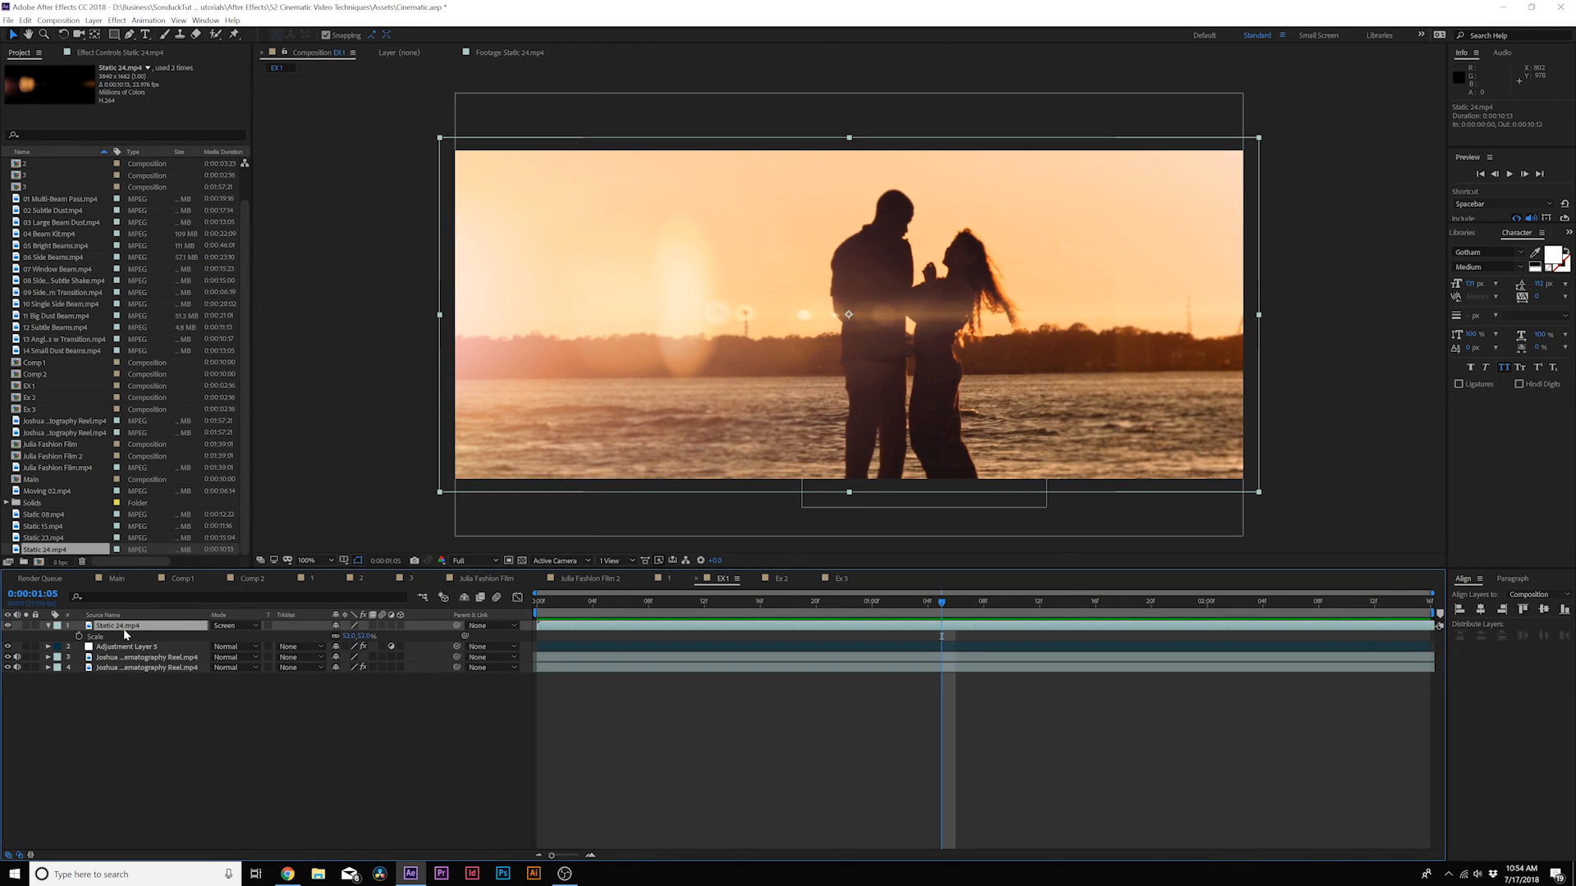
key(t)
drag(340, 636, 330, 637)
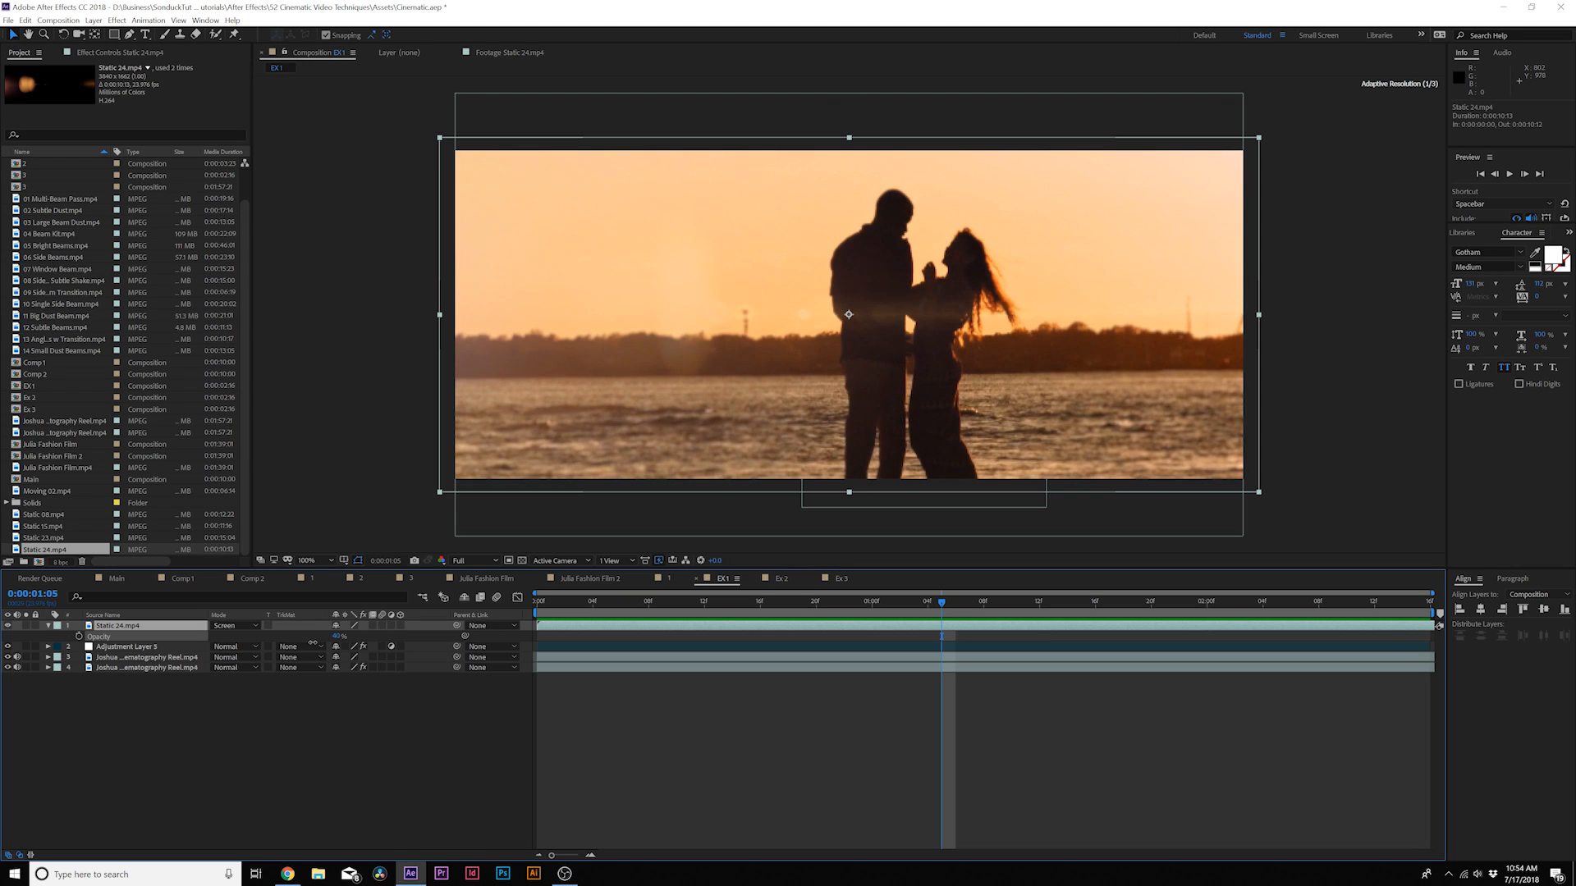
click(342, 710)
key(space)
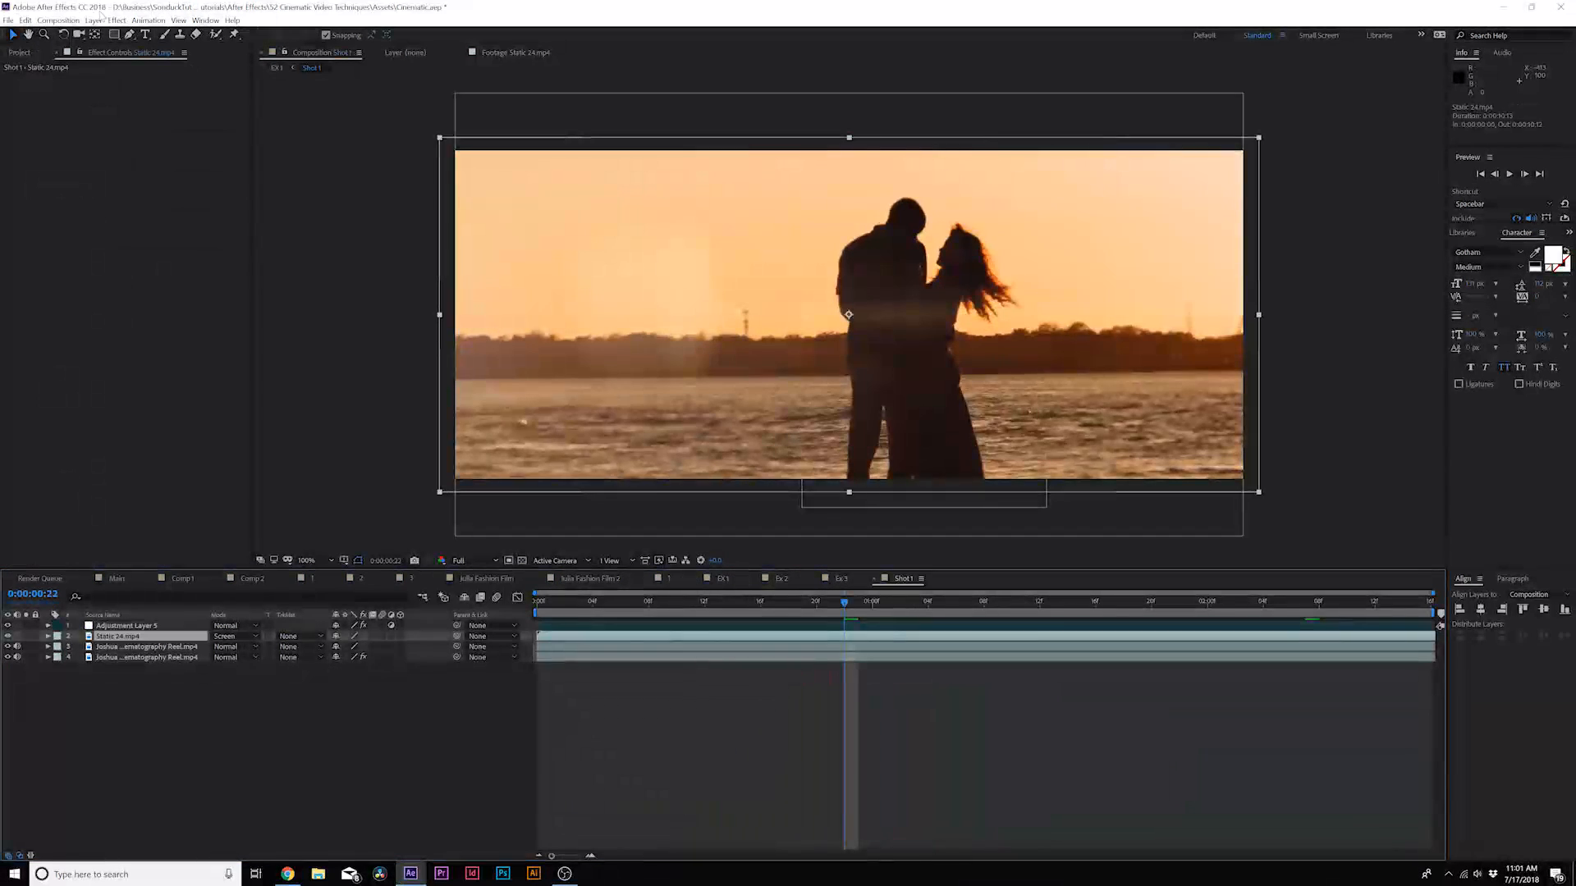
Apply the Curves effect to the Static 24.mp4 flare layer in Shot 1.
click(117, 19)
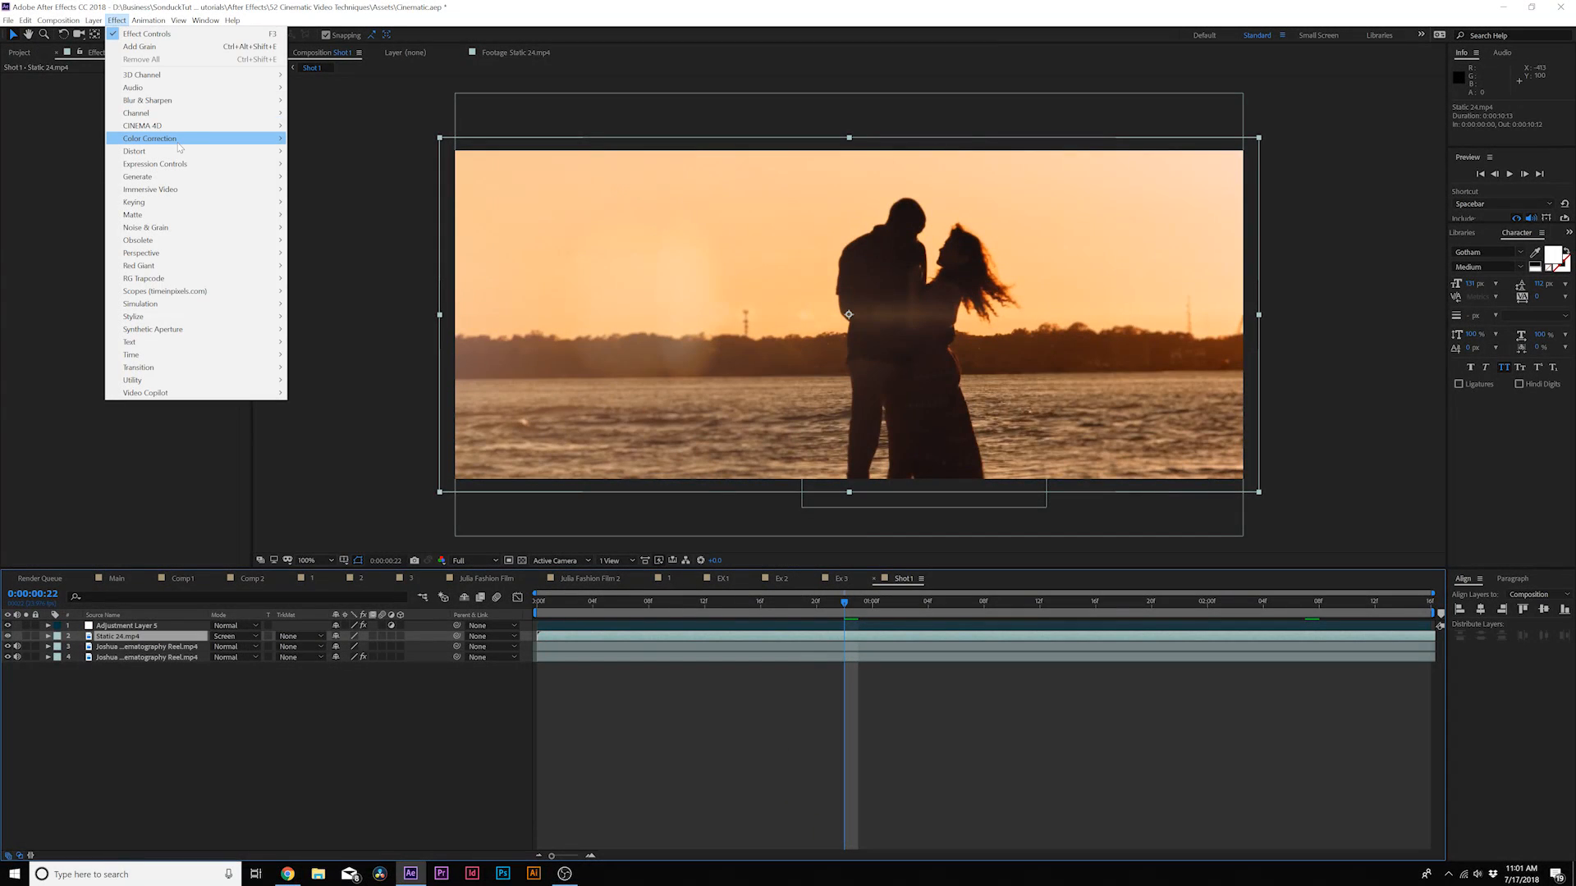
mouse_move(156, 138)
click(316, 367)
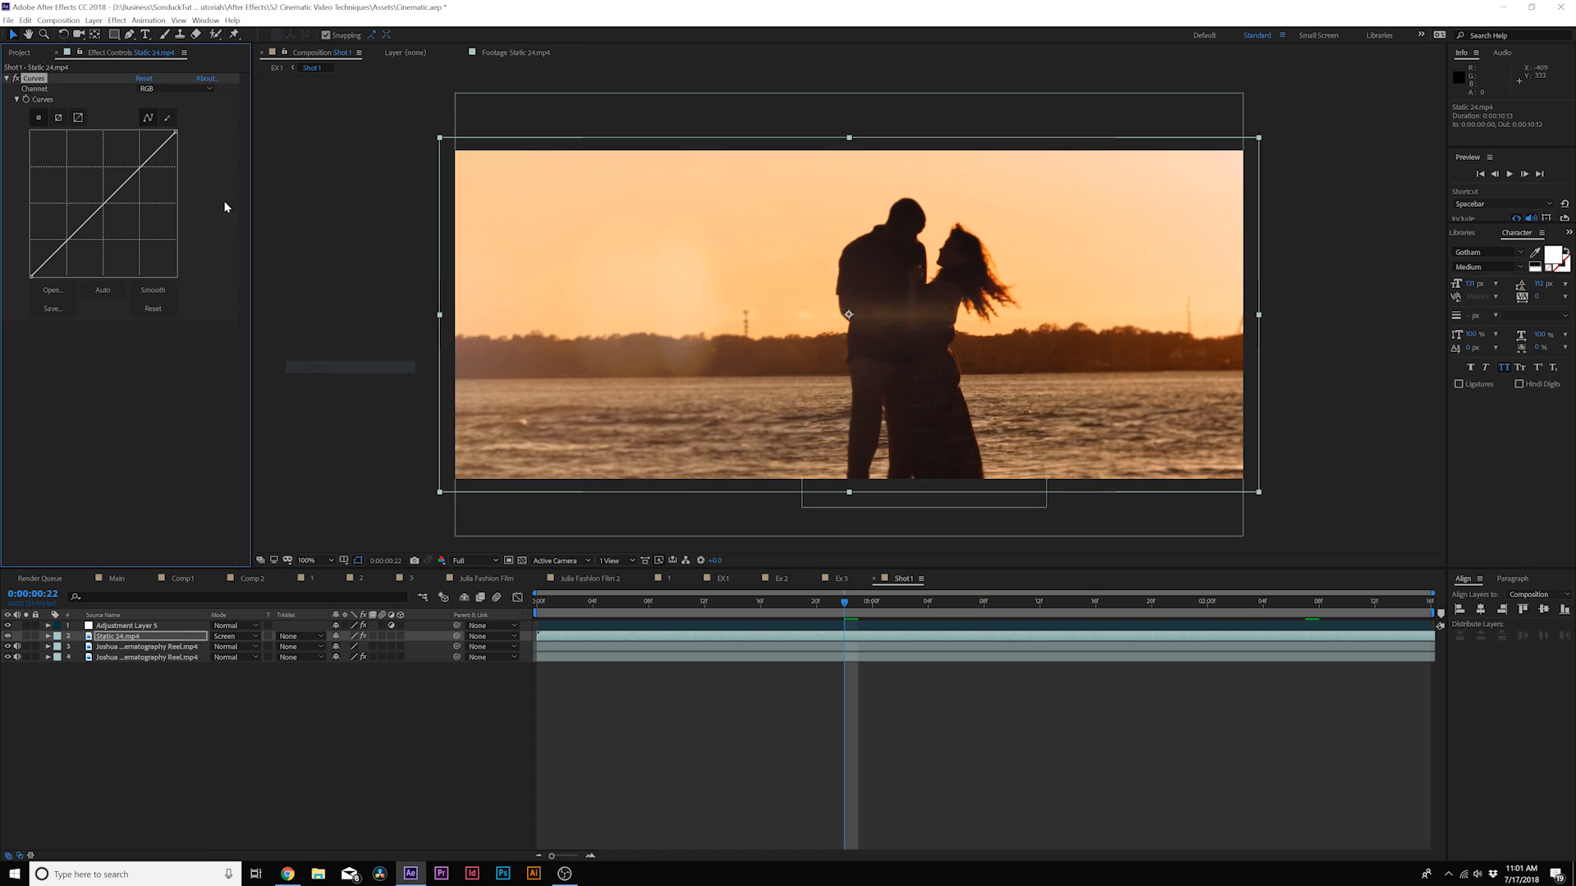
Raise the midtones of the flare's Red curve and switch the Curves channel to Blue.
click(173, 89)
click(161, 115)
drag(110, 196, 100, 188)
click(172, 88)
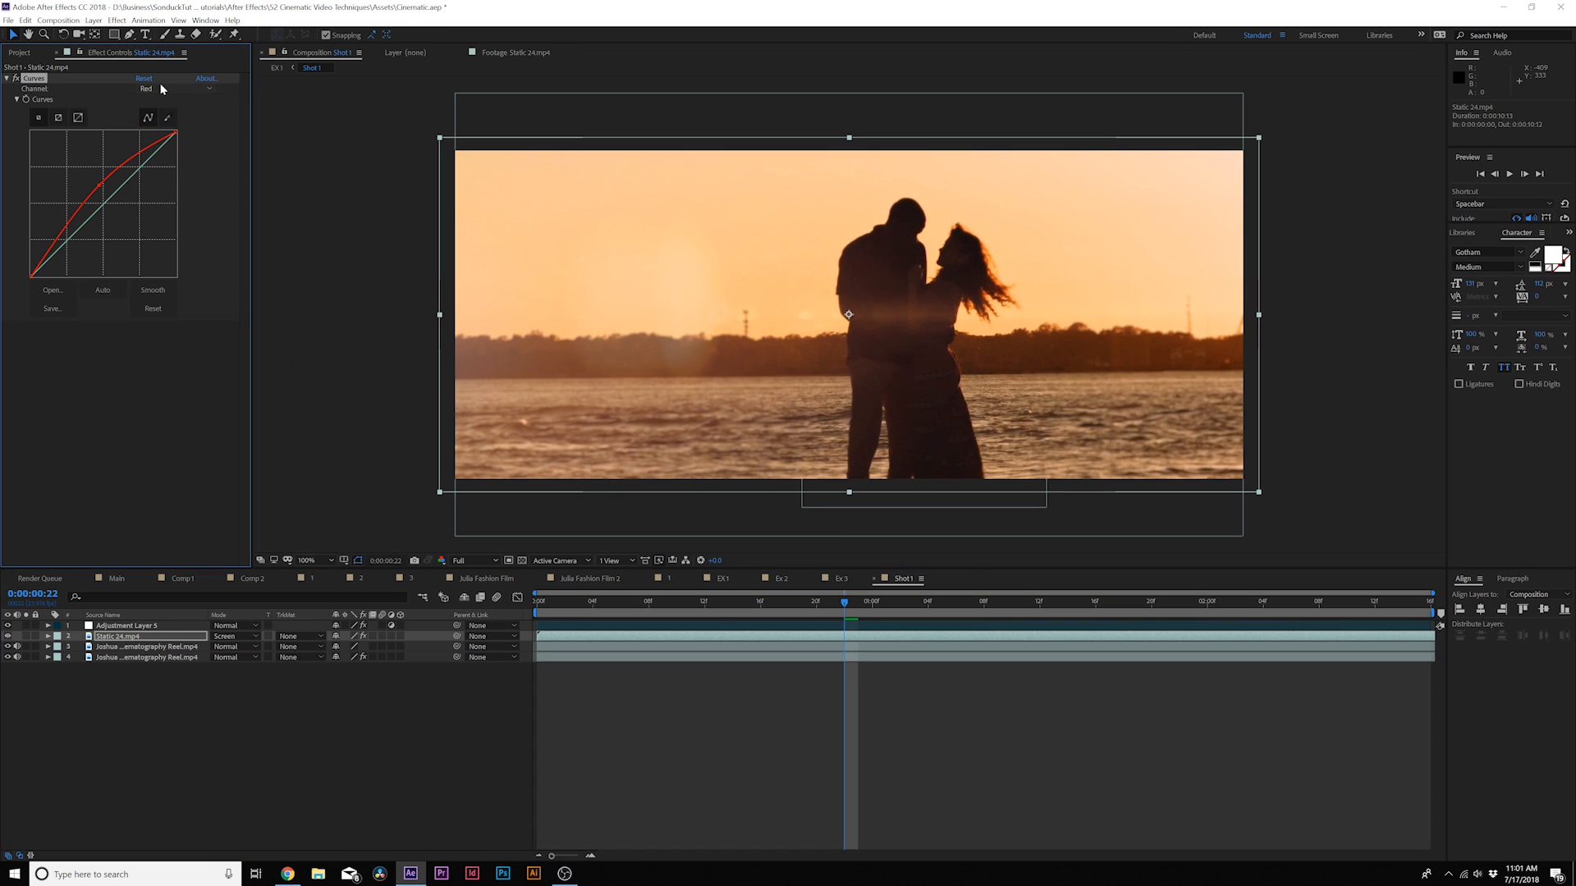
click(160, 140)
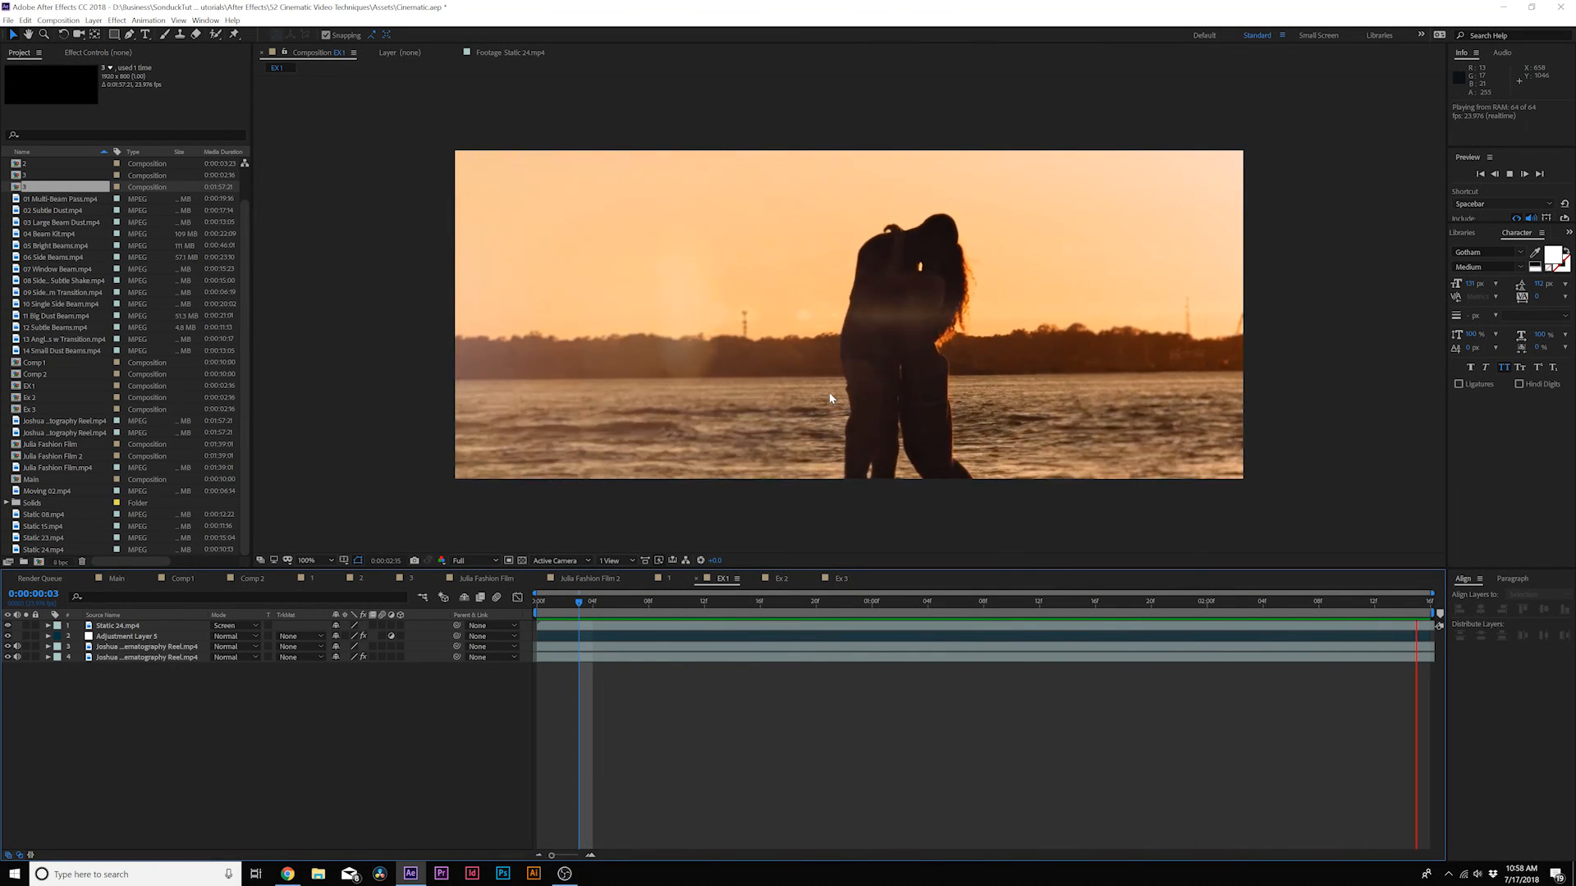
Stop the EX1 playback and go to 0:00:01:07 to examine the shot.
key(space)
drag(711, 602, 972, 629)
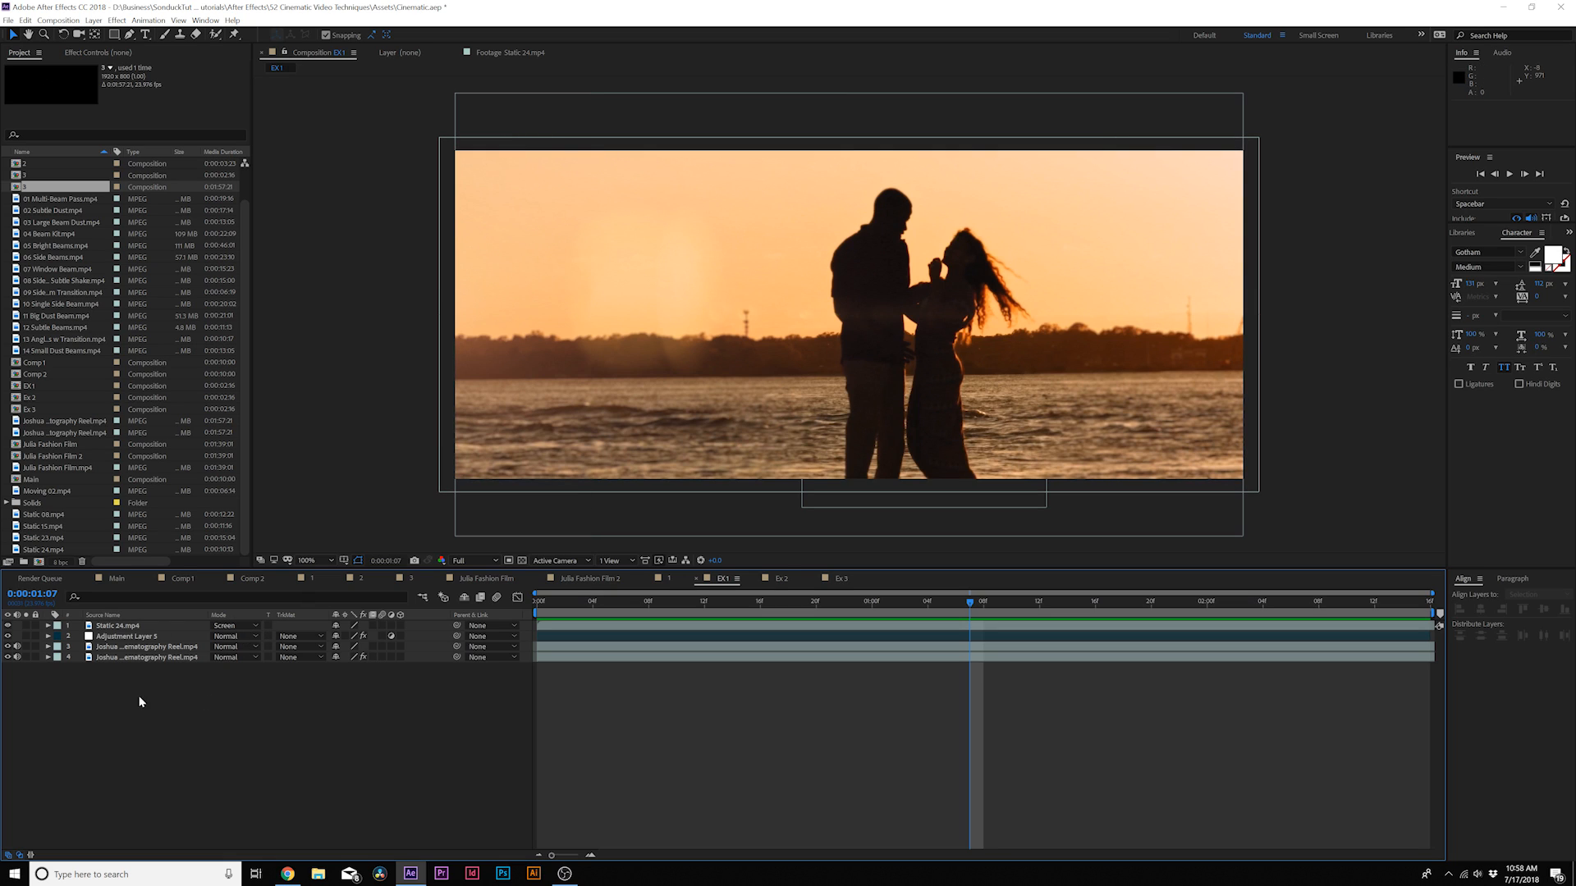
Pre-compose all four layers of the EX1 composition into a new composition named Shot 1.
drag(96, 677, 112, 631)
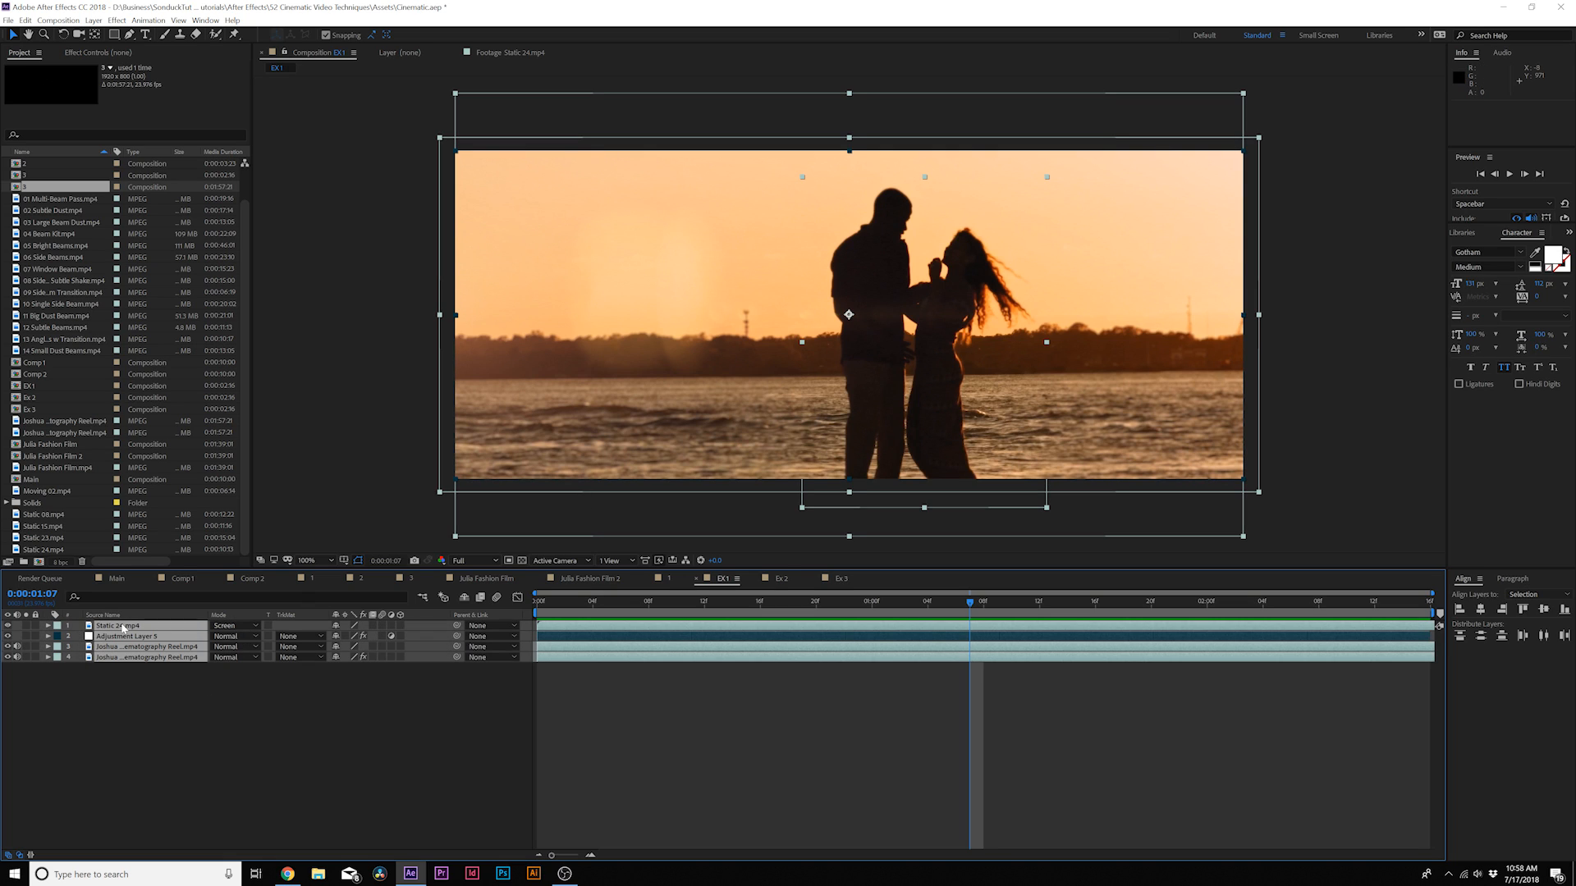
click(93, 19)
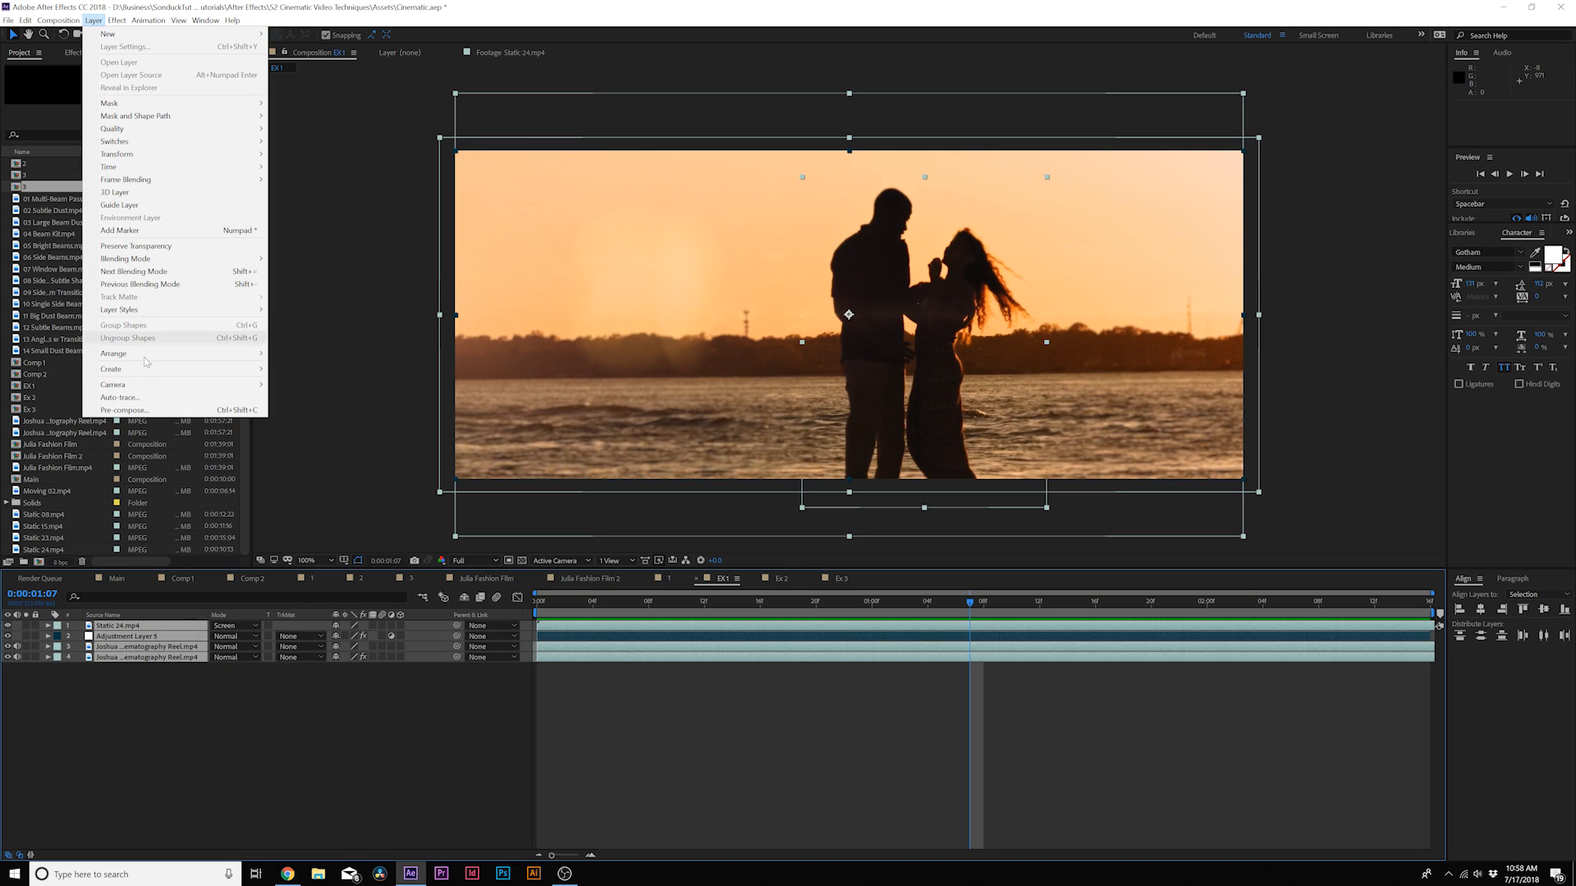
click(123, 409)
text(Shot 1)
key(Return)
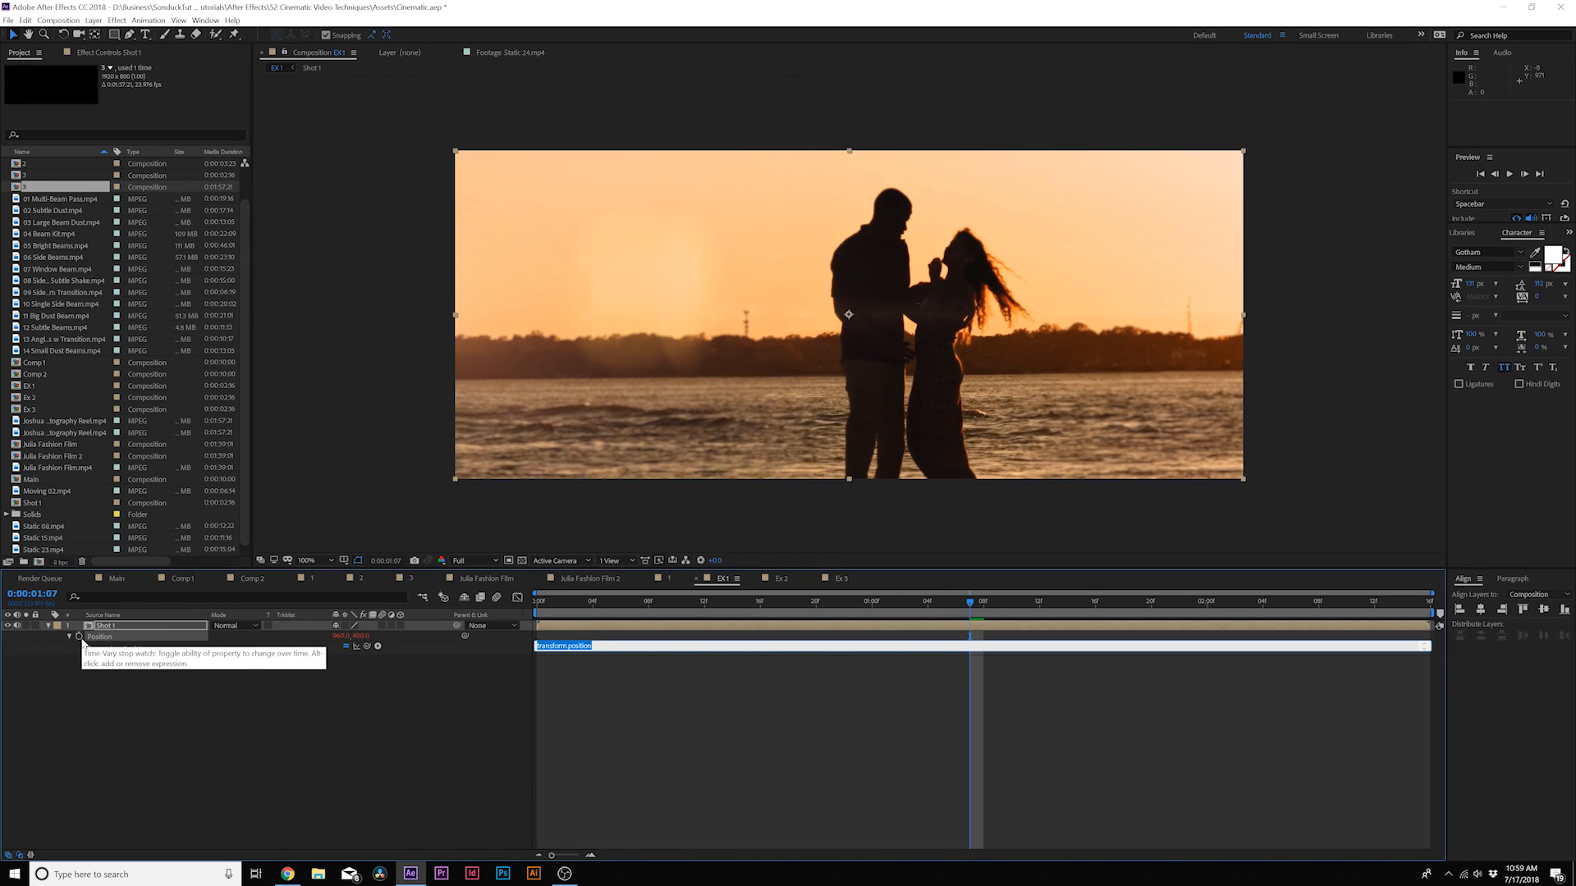
Give the Shot 1 layer's Position the expression wiggle(1,20) and preview the camera shake.
text(wiggle(1,20)
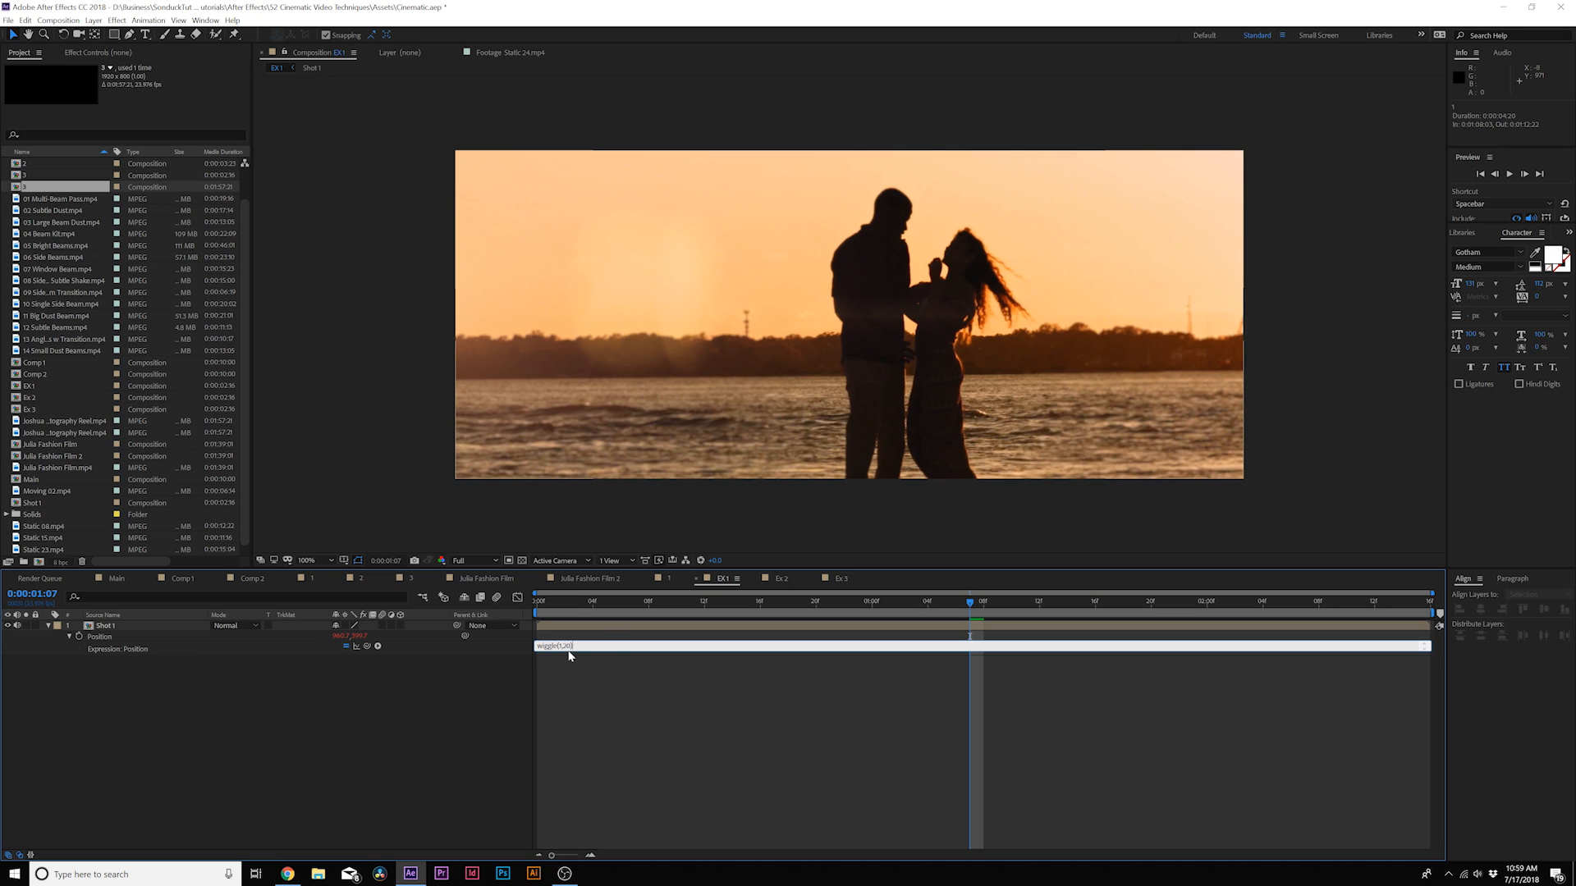
click(648, 701)
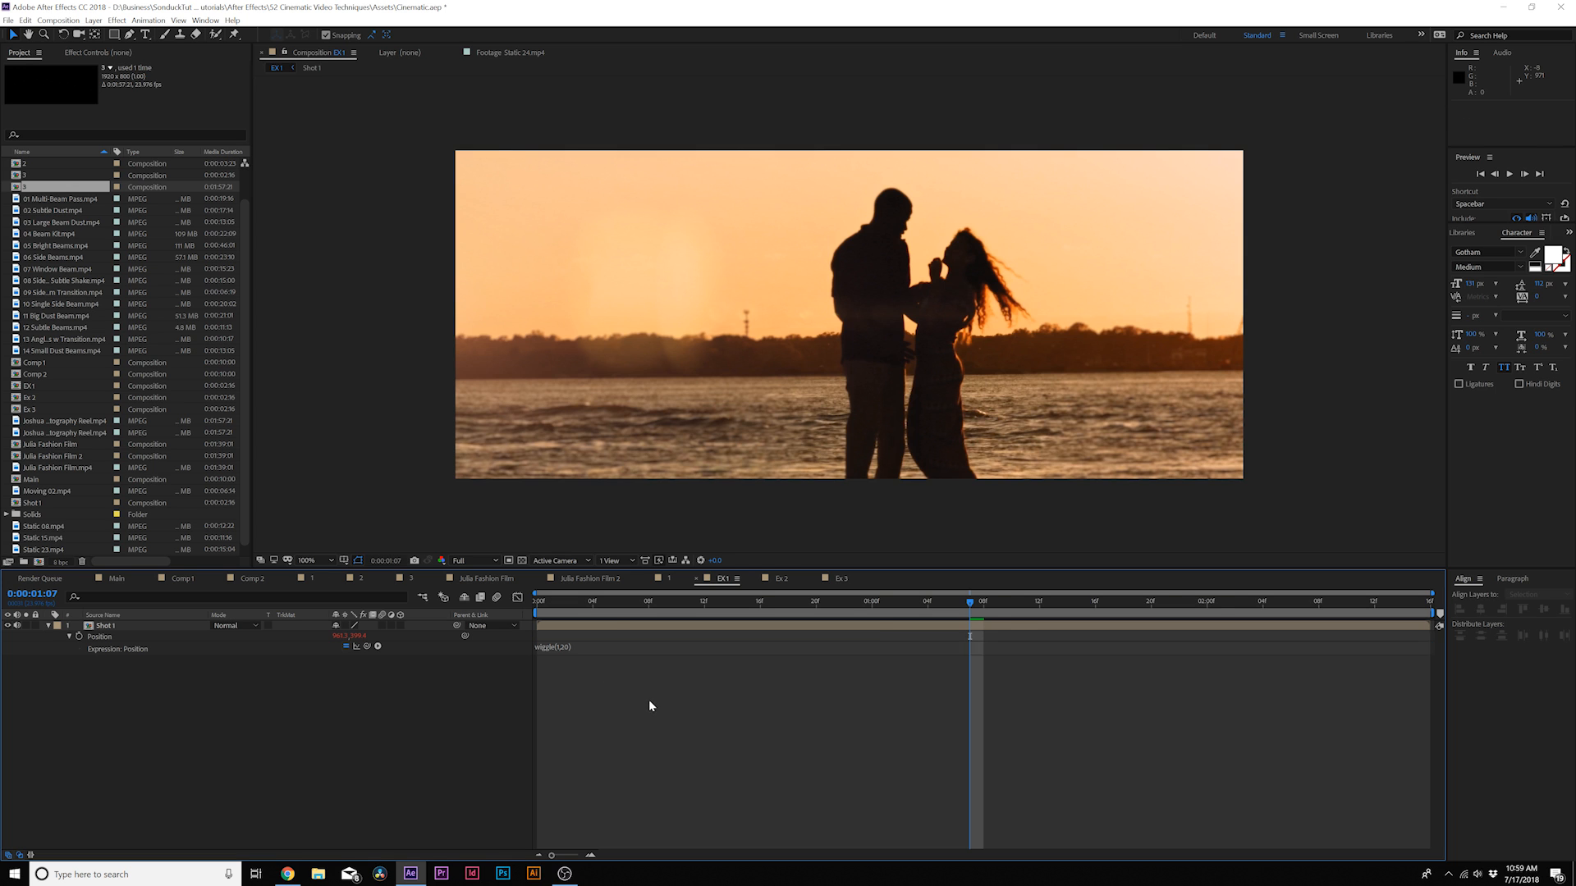
key(space)
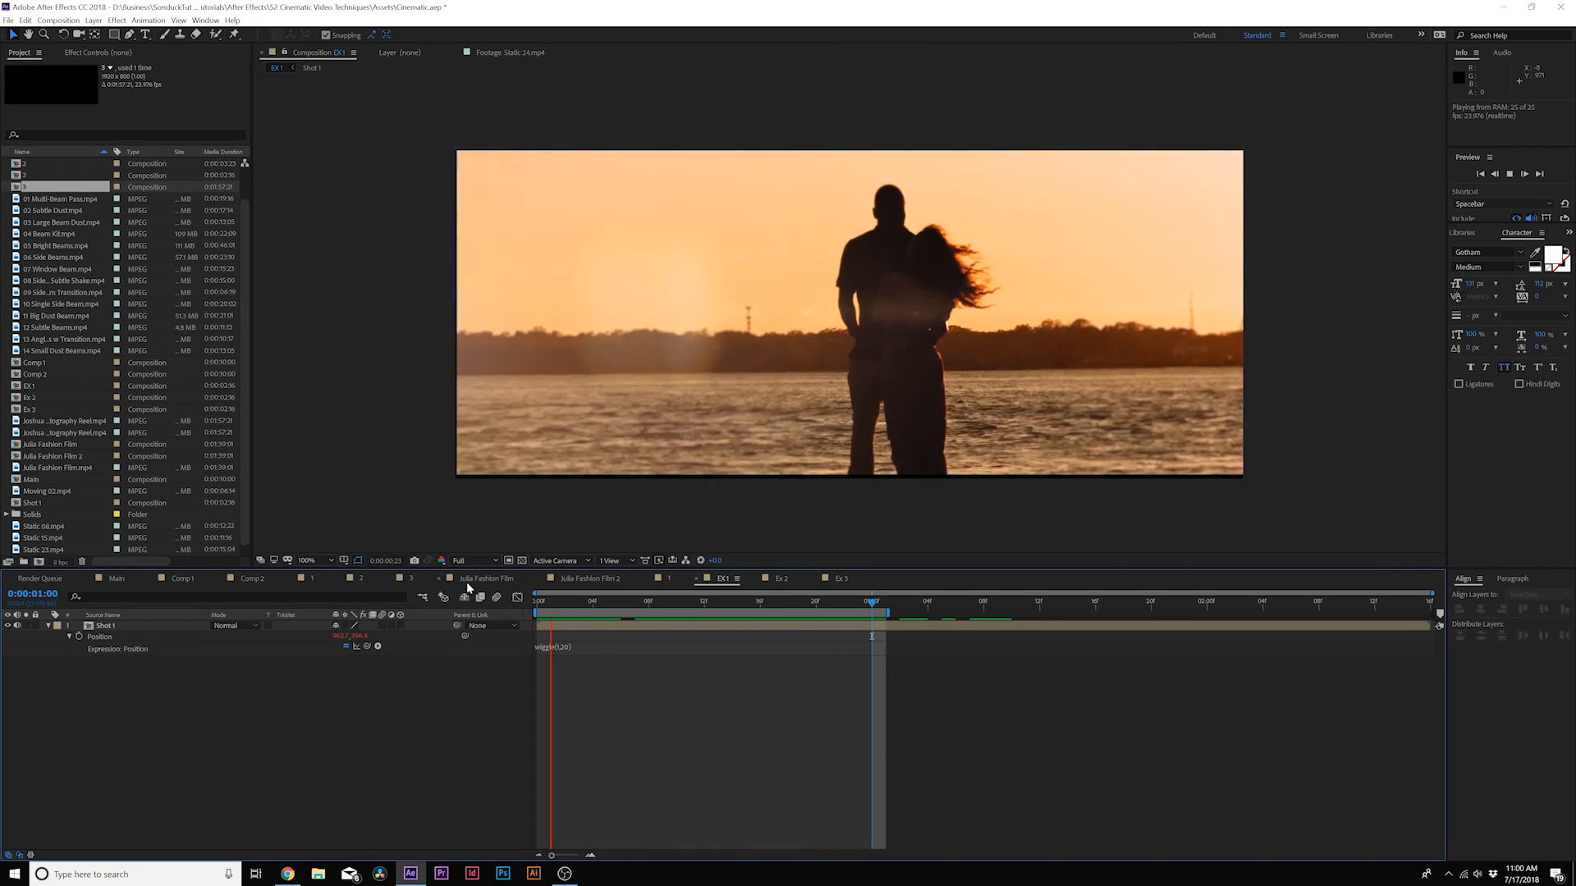
key(space)
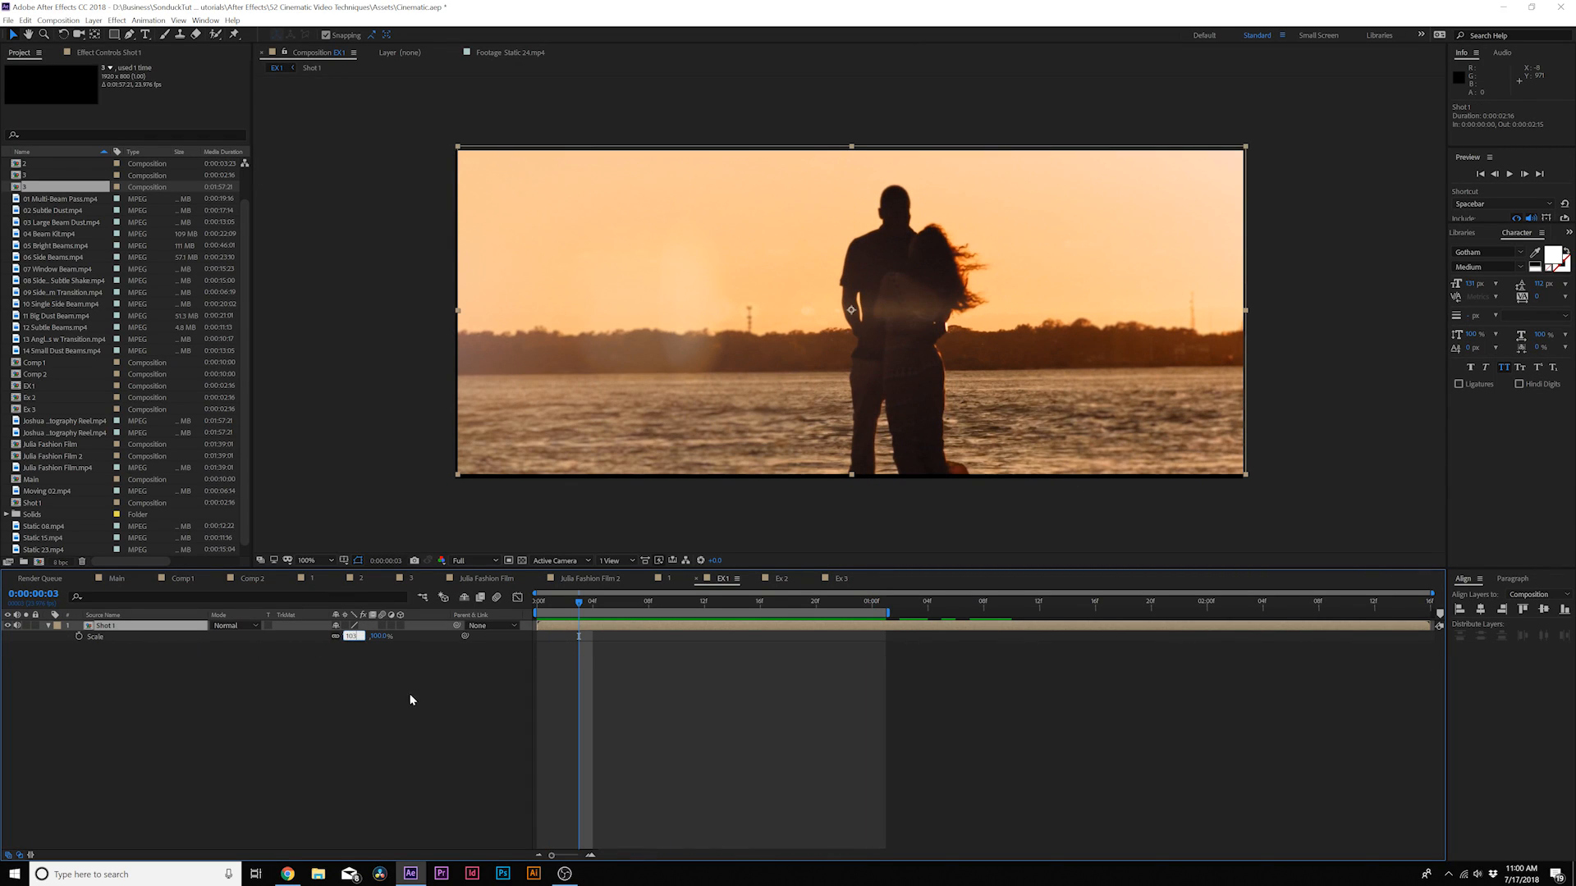
Set the Shot 1 layer's Scale to 103% to cover the exposed edges and play the shot.
click(390, 702)
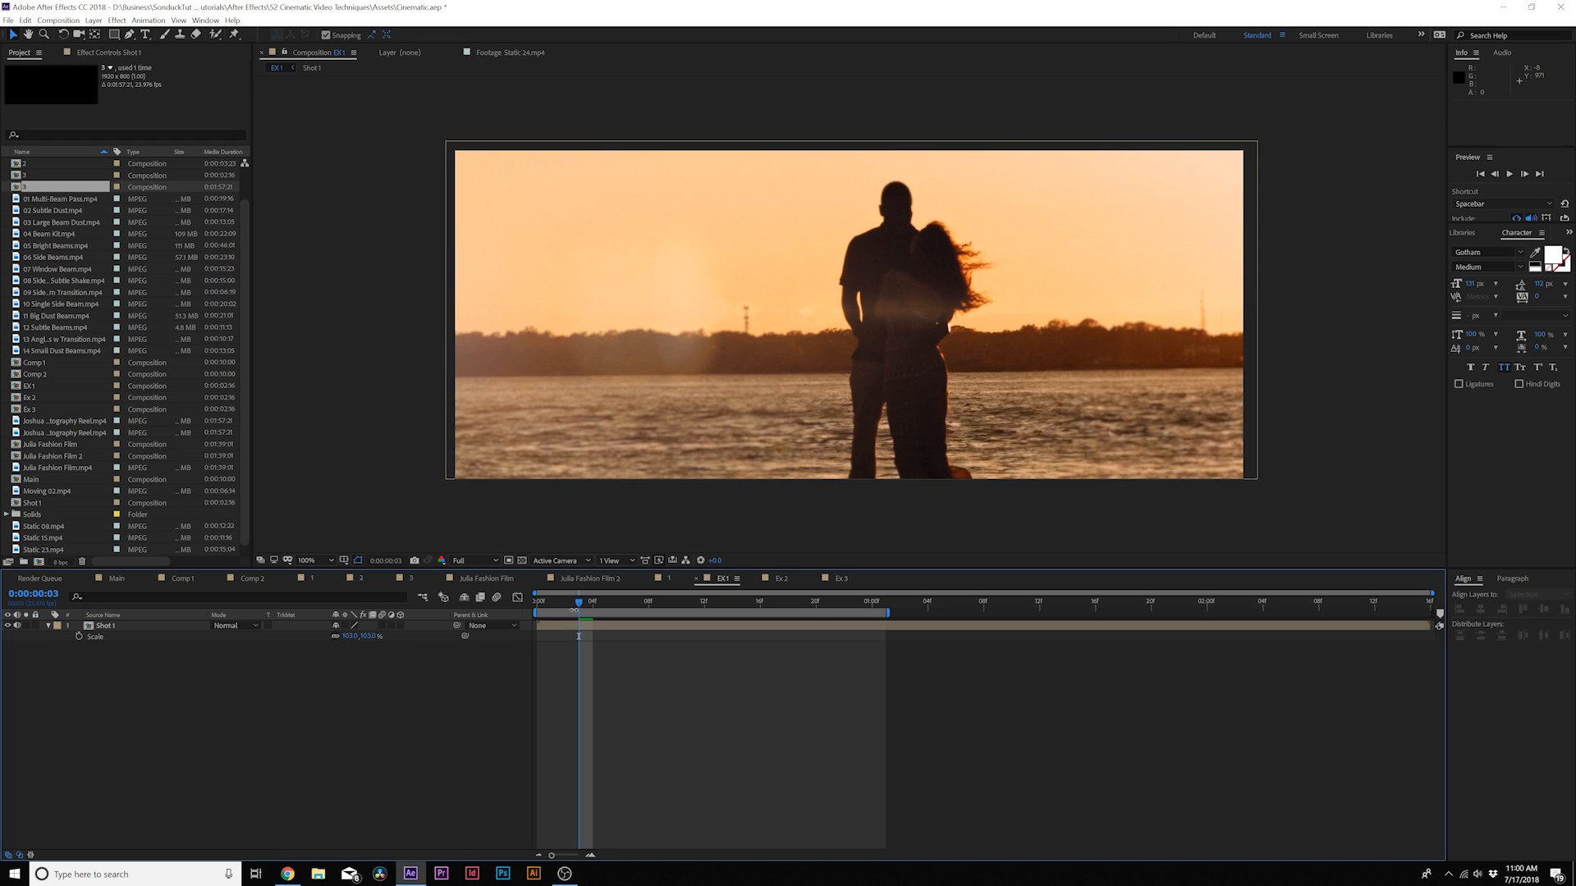
key(space)
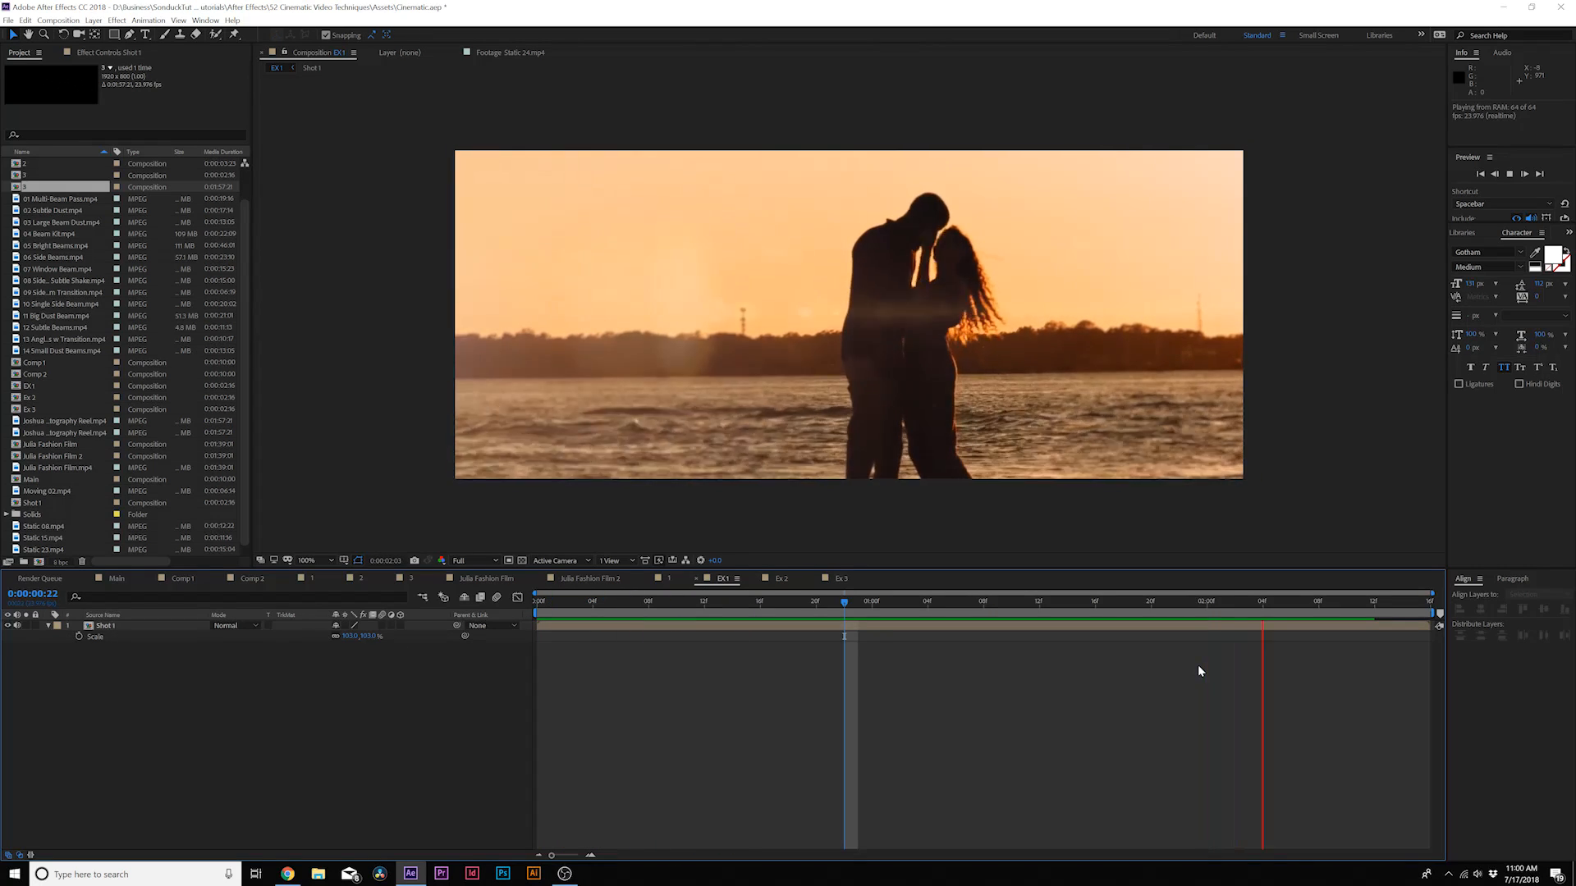